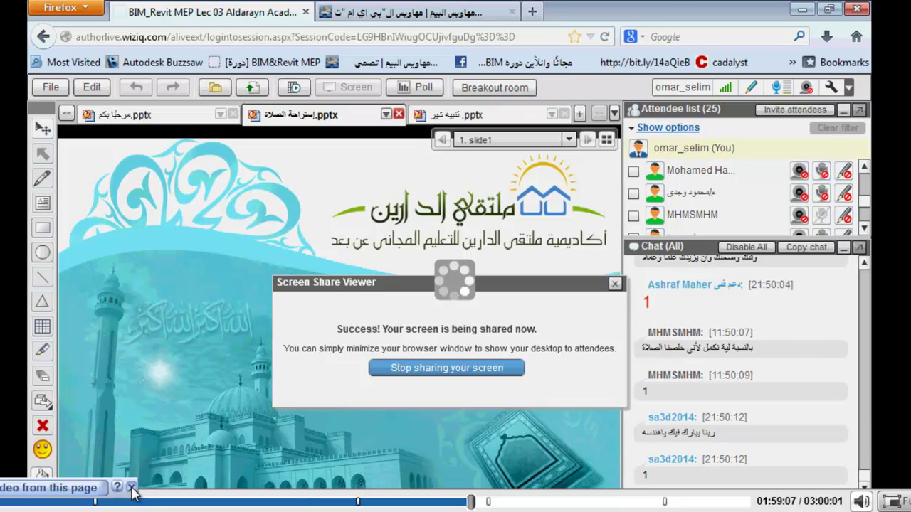
- Leave the WizIQ Screen Share Viewer to show the ELDAREEN.rte Level 1 ceiling plan
click(132, 488)
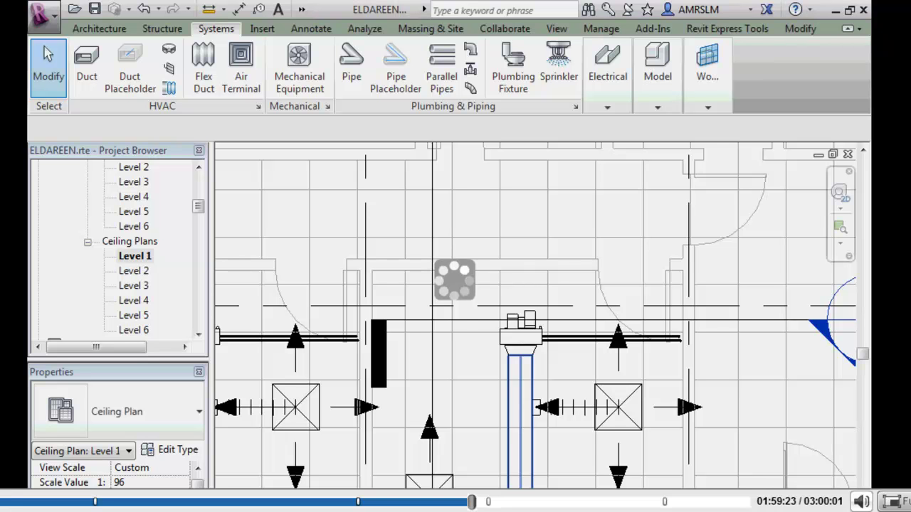
- Select the vertical supply duct that holds the 45-degree rectangular transition fitting
click(519, 420)
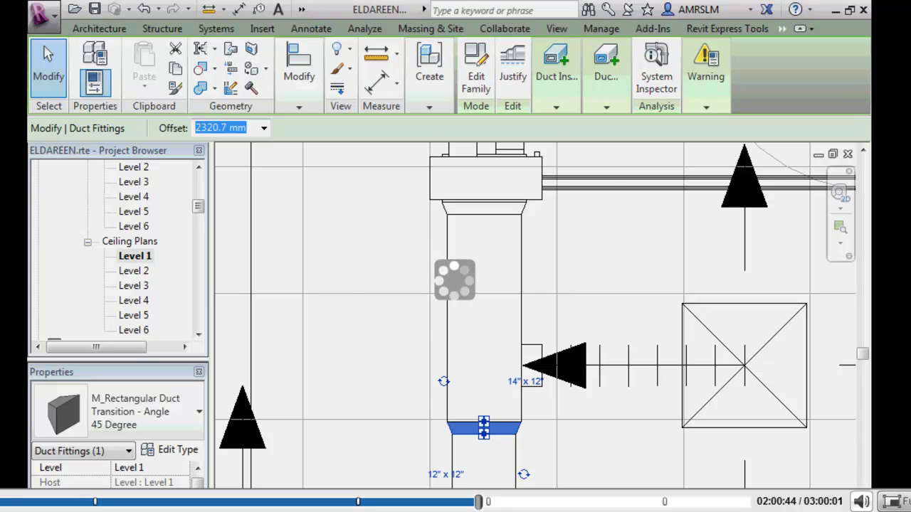
- Duplicate the 45 Degree transition type as 30 Degree 2 with a 30° angle, leaving the fitting at 45 Degree
click(171, 450)
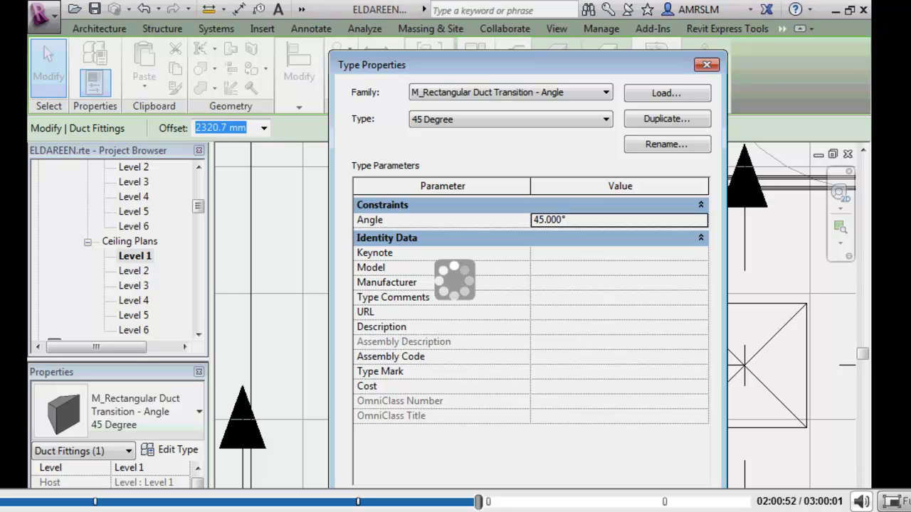
click(667, 119)
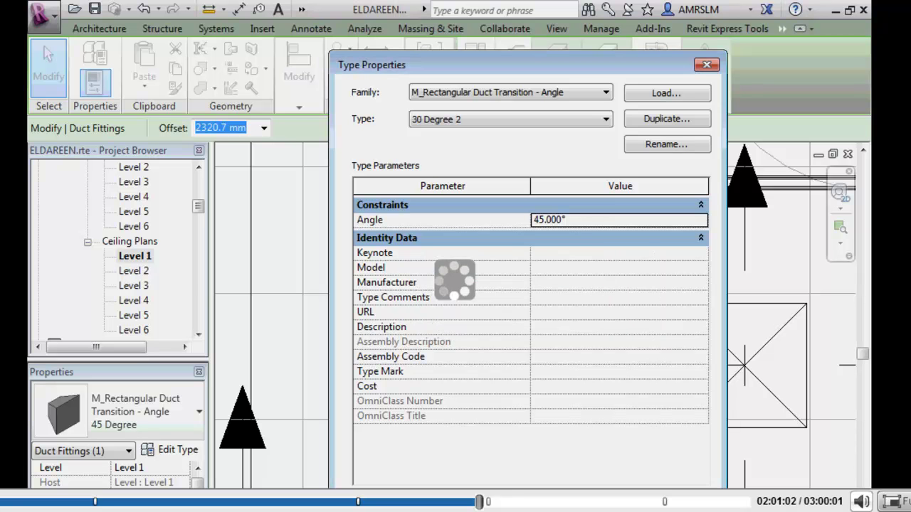
click(619, 220)
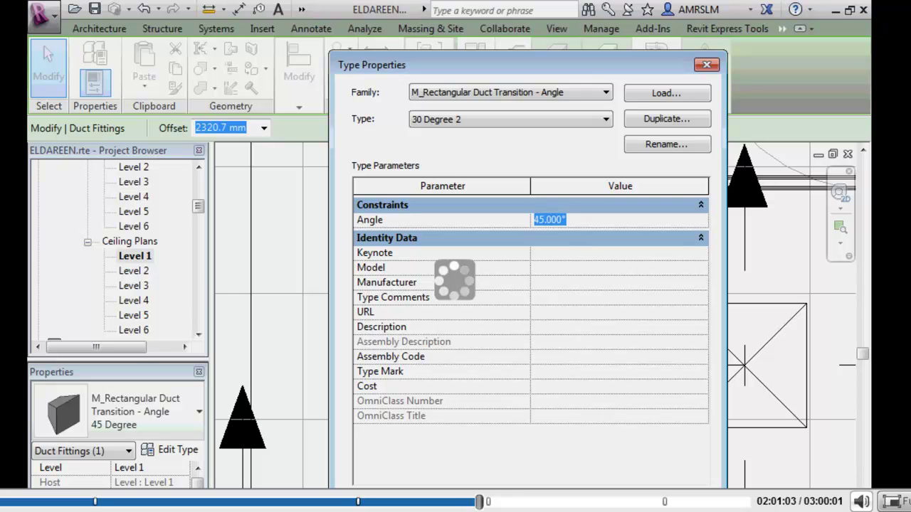
text(30)
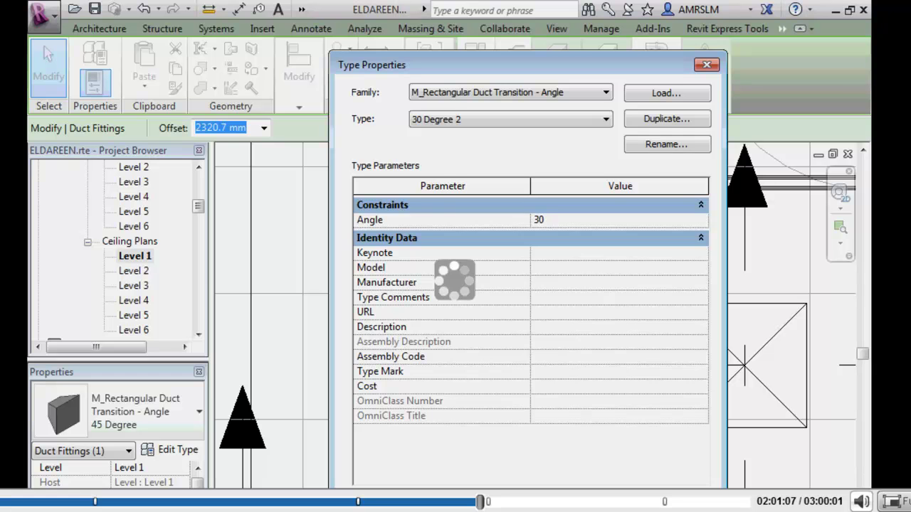
key(Return)
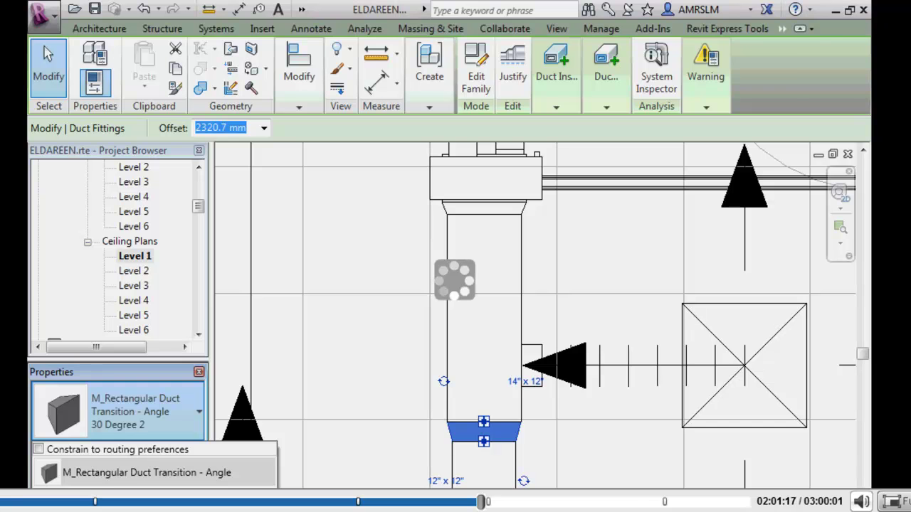
click(142, 486)
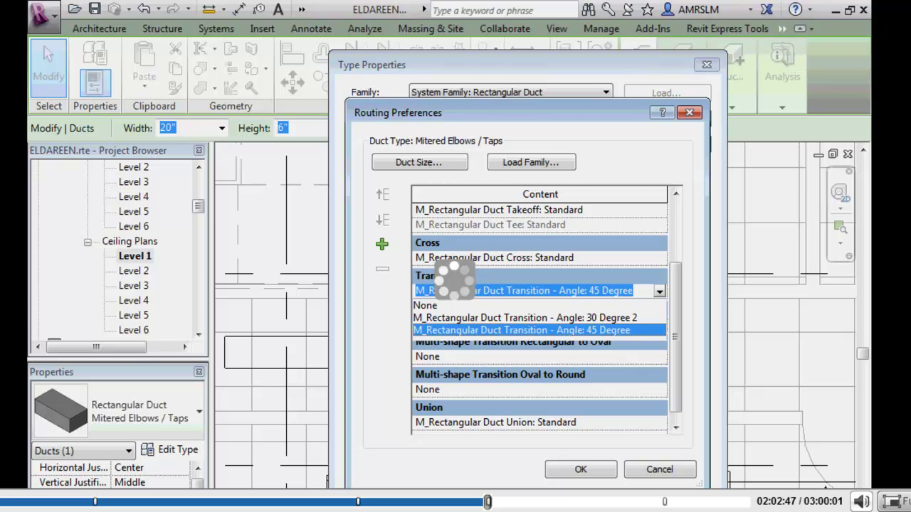
- Set the routing transition to M_Rectangular Duct Transition - Angle: 30 Degree 2
click(525, 318)
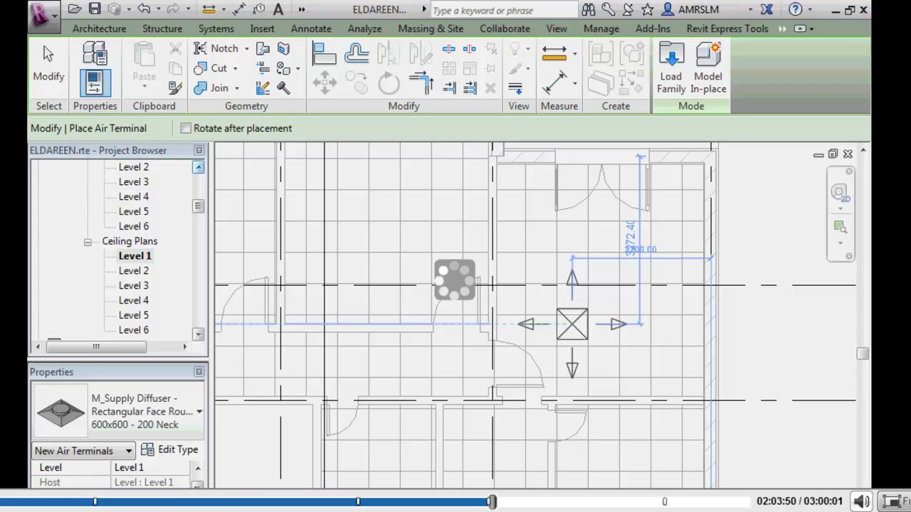
- Exit the active command in the ceiling plan before arraying the diffuser
key(super)
key(Escape)
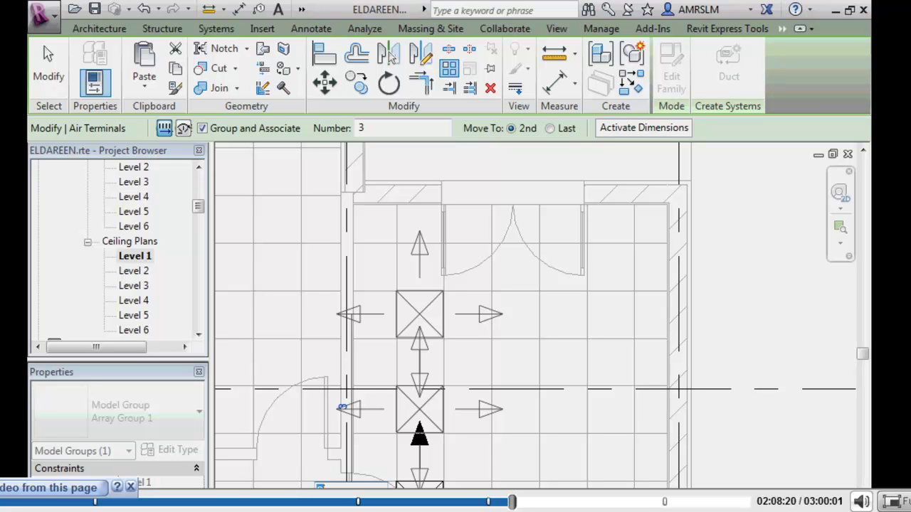
- Finish the three-diffuser array, then select the array group and ungroup it
key(Return)
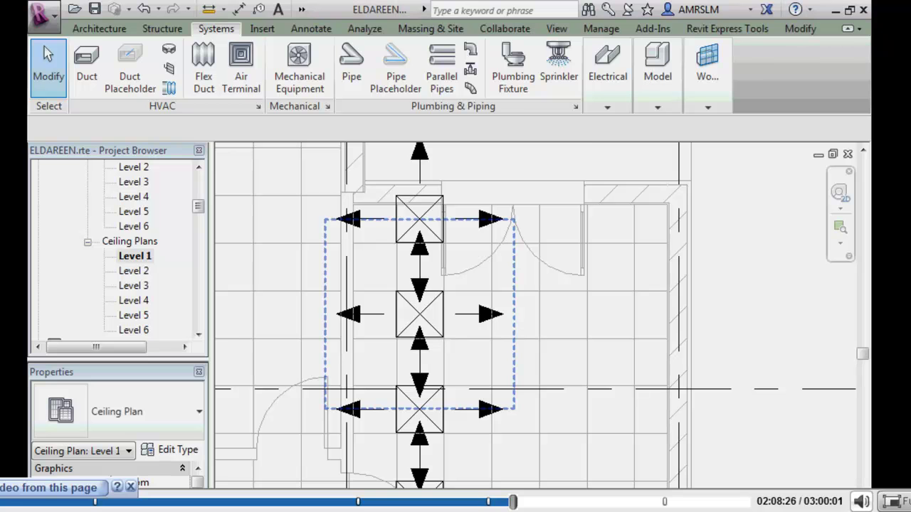
click(514, 313)
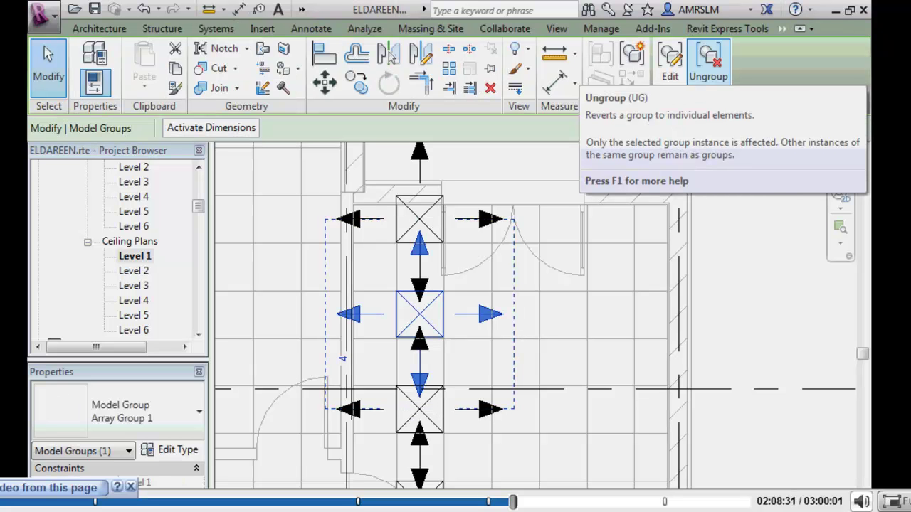
click(709, 60)
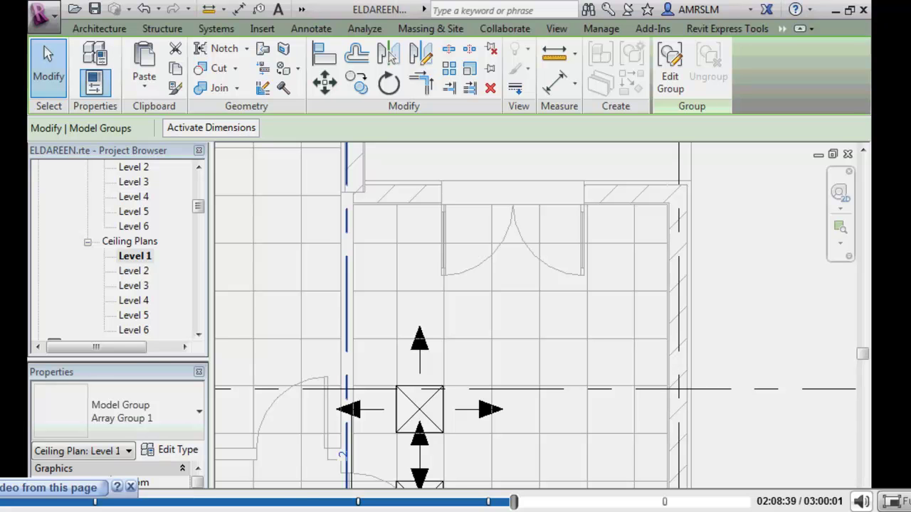
text(3)
key(Return)
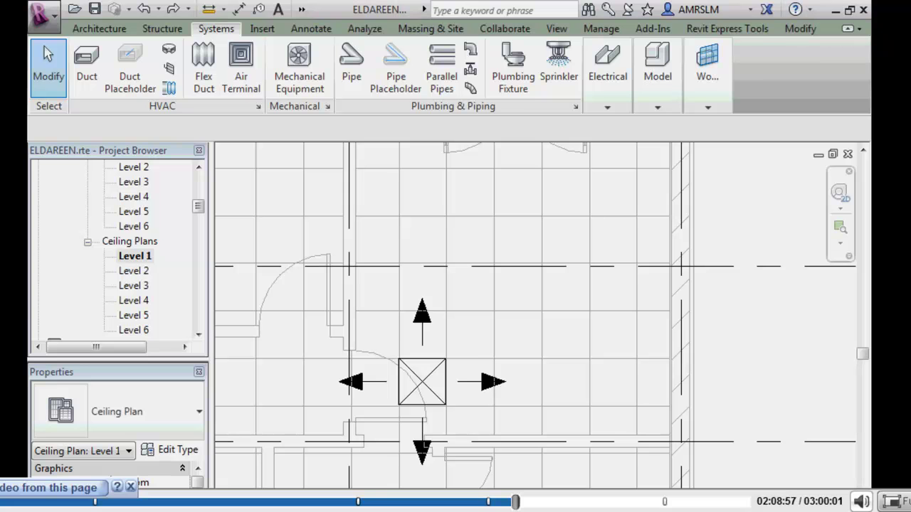
click(422, 381)
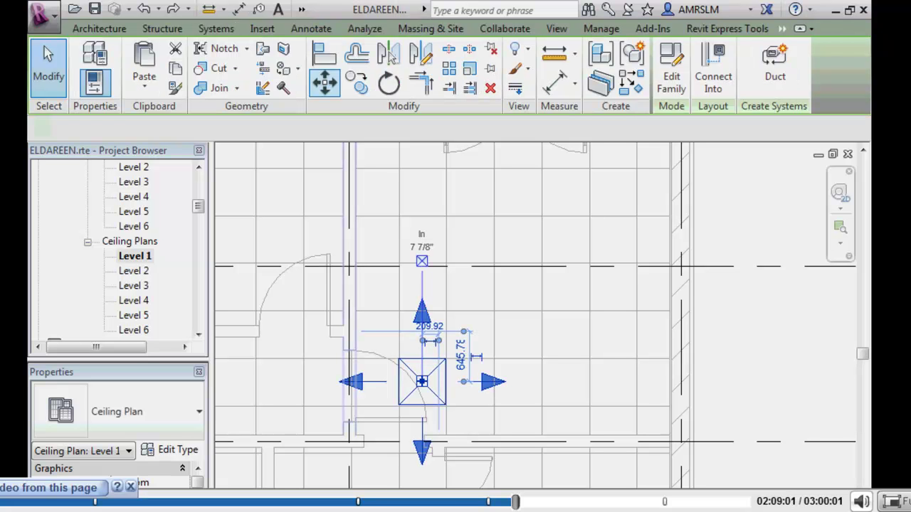
key(a)
key(r)
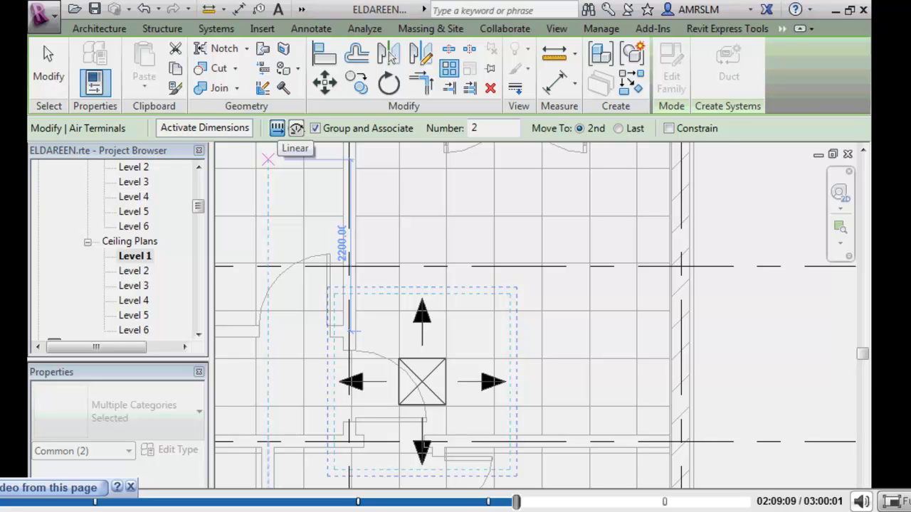
click(316, 128)
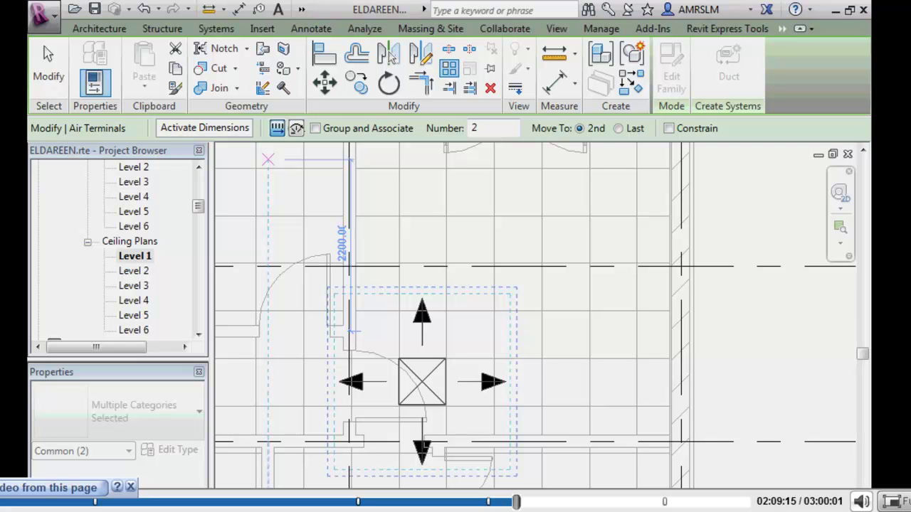
click(316, 128)
click(484, 128)
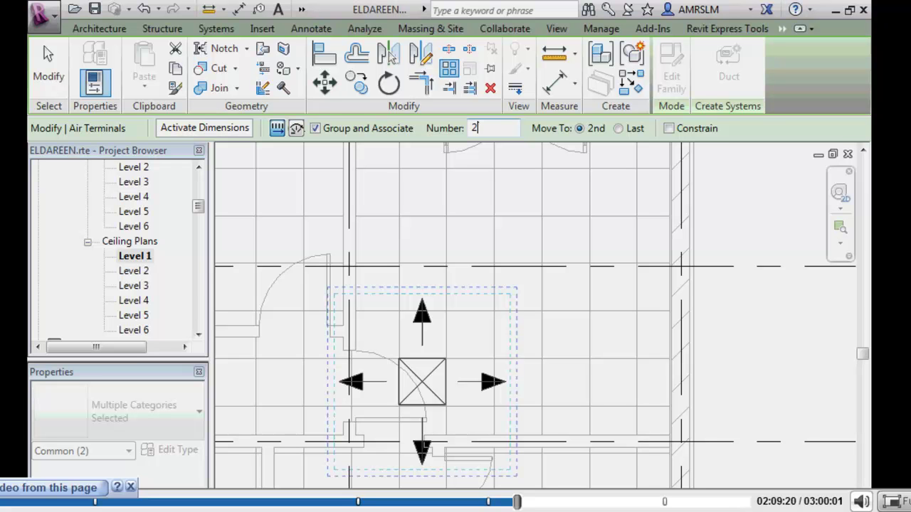
key(BackSpace)
text(4)
click(618, 128)
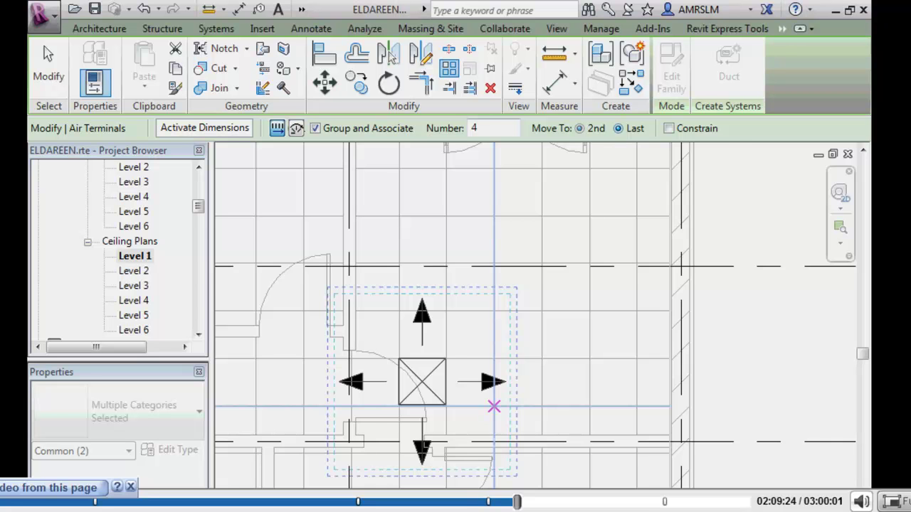
click(494, 407)
scroll(494, 258, down, 2)
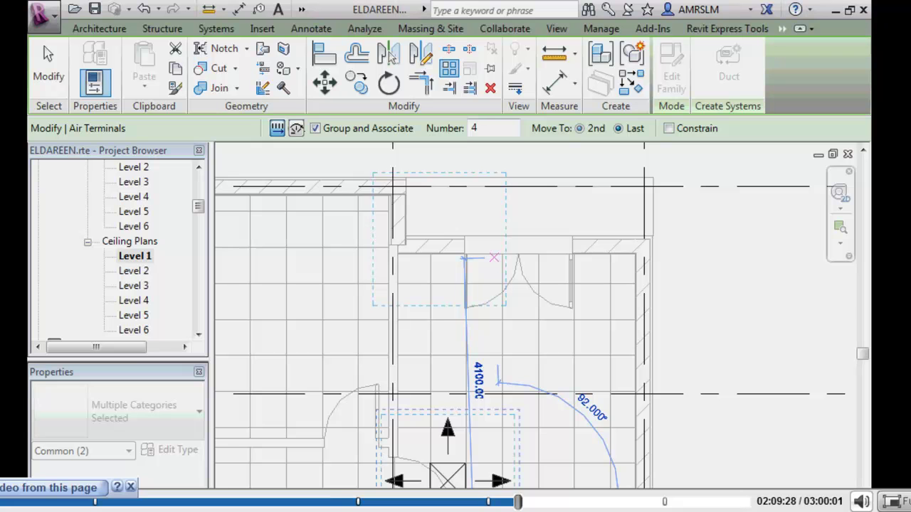
click(464, 257)
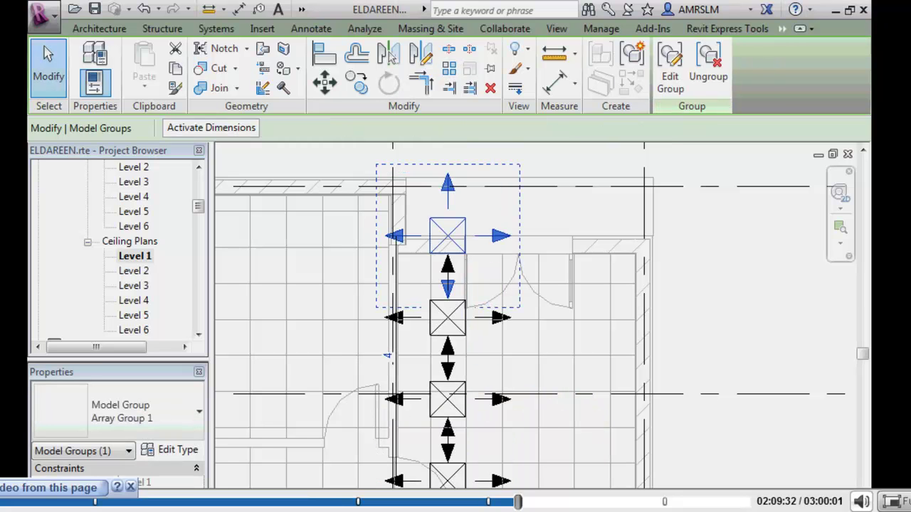
key(Down)
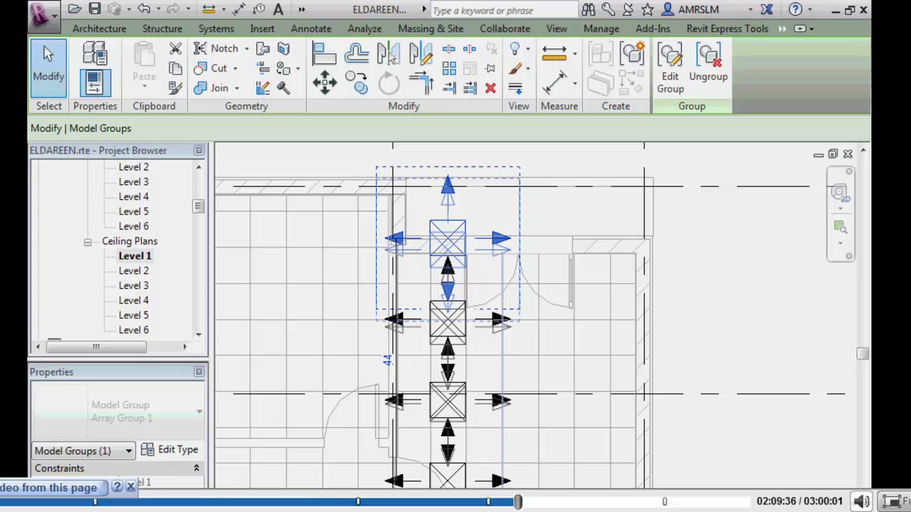
key(Escape)
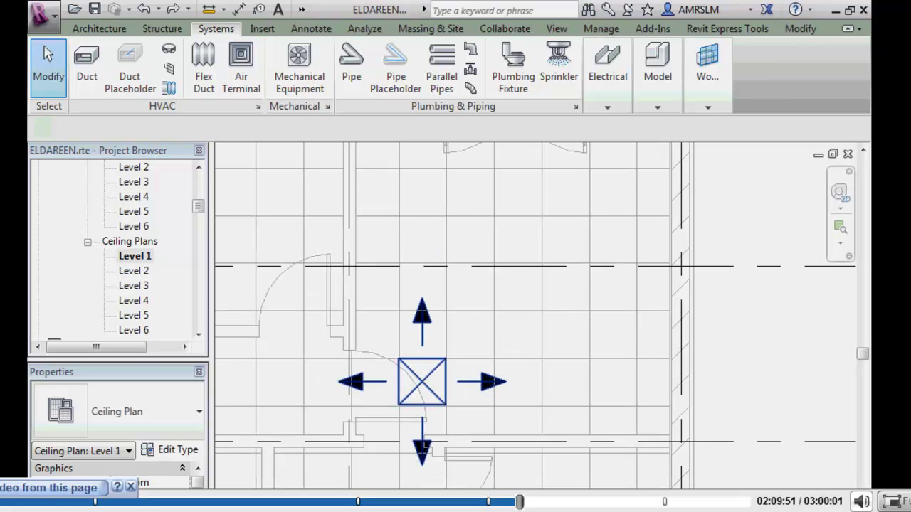
- Select the supply diffuser and a second element, and pick the rotation start point
click(423, 382)
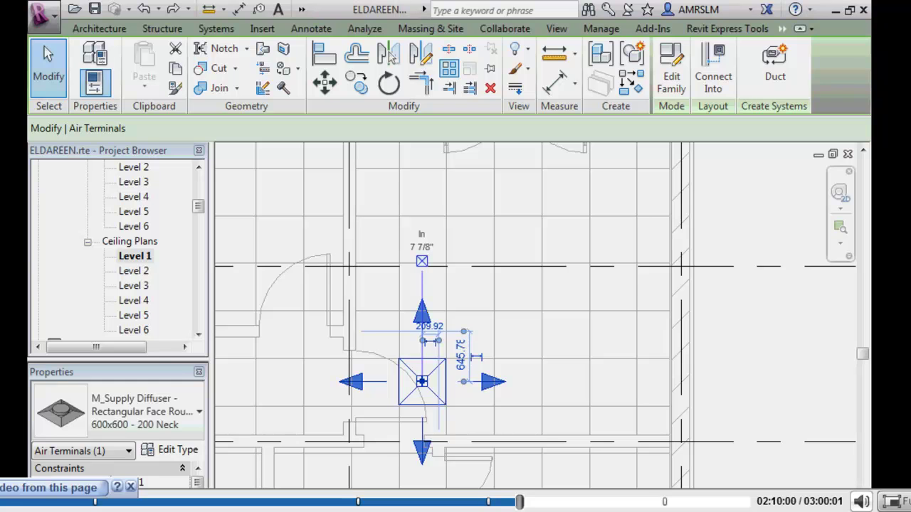
ctrl+click(669, 285)
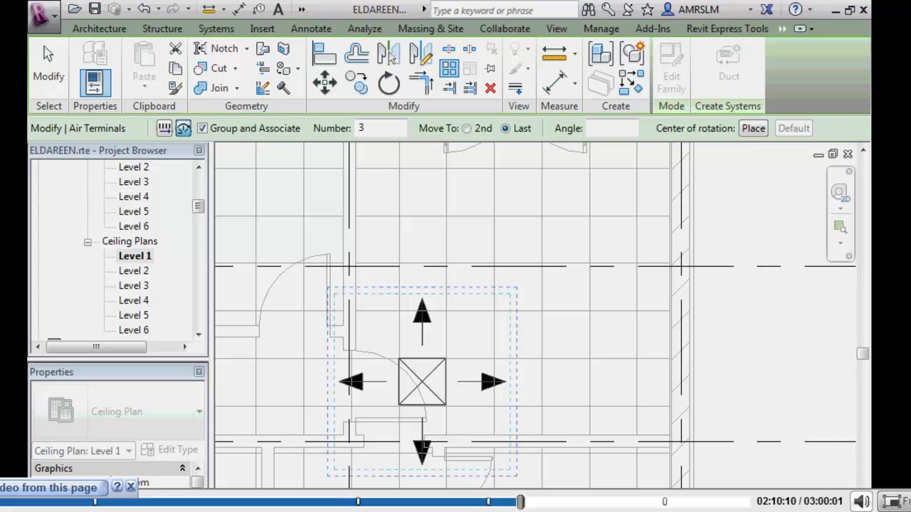
click(494, 264)
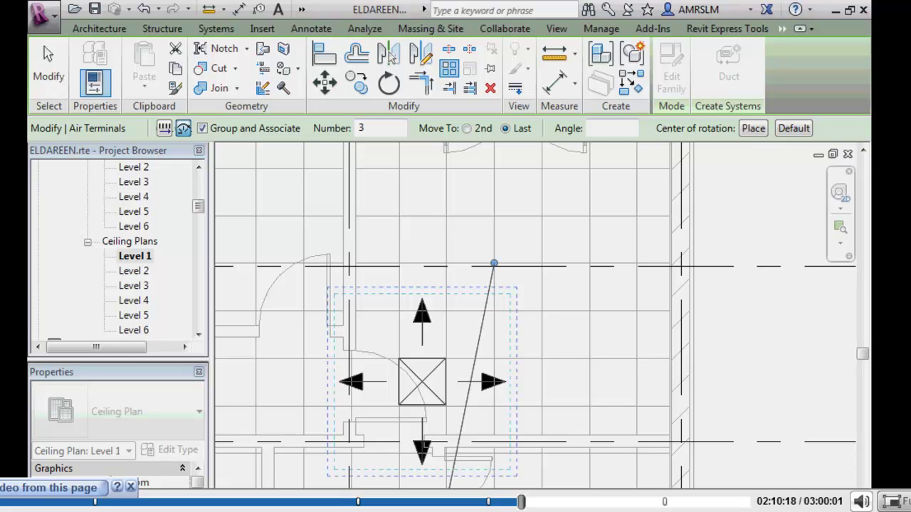
- Create a 4-item radial array over 270°, then undo the arrayed copies
text(4)
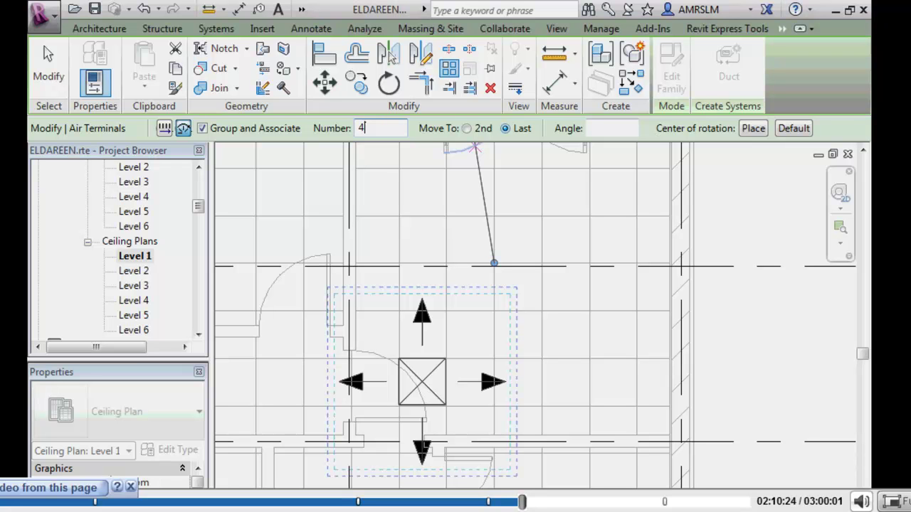
key(Tab)
text(2)
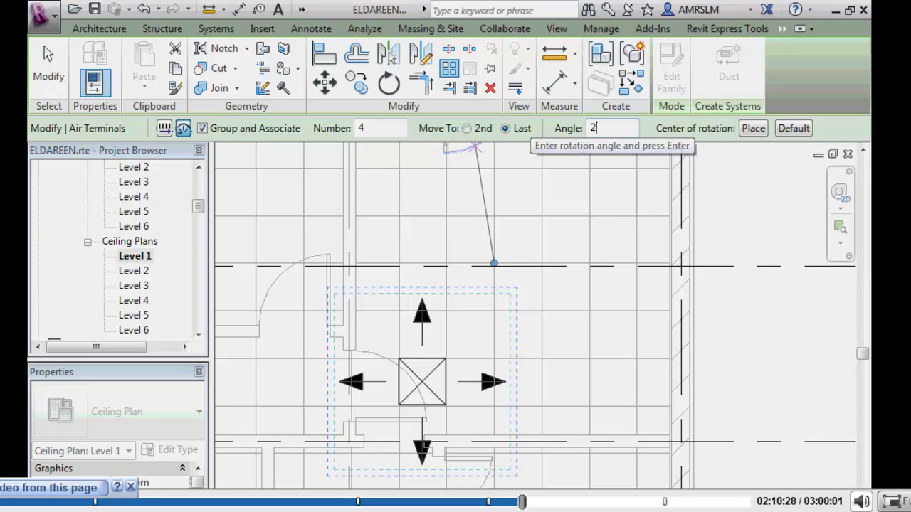
text(70)
key(Return)
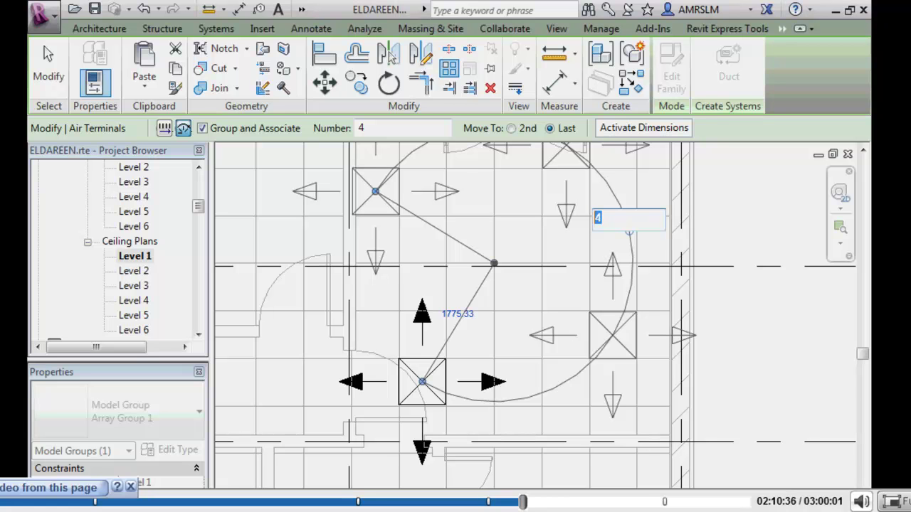
key(Return)
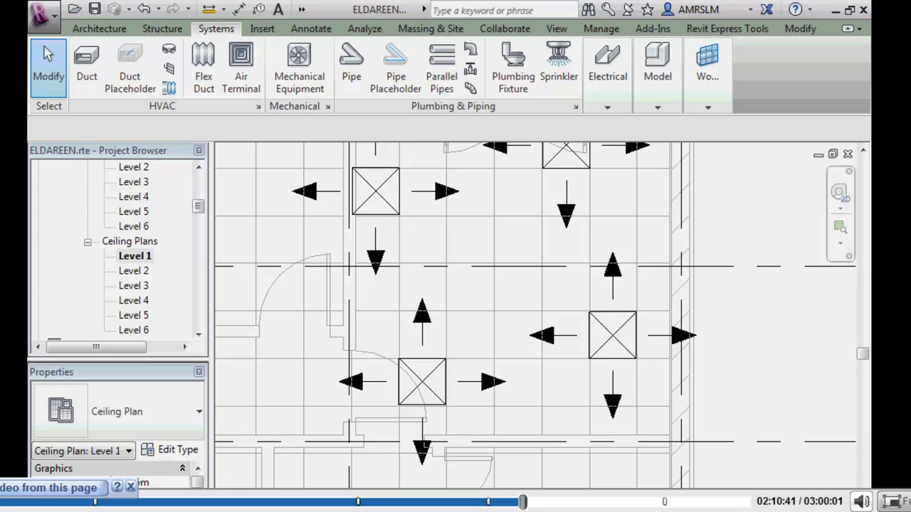
key(ctrl+z)
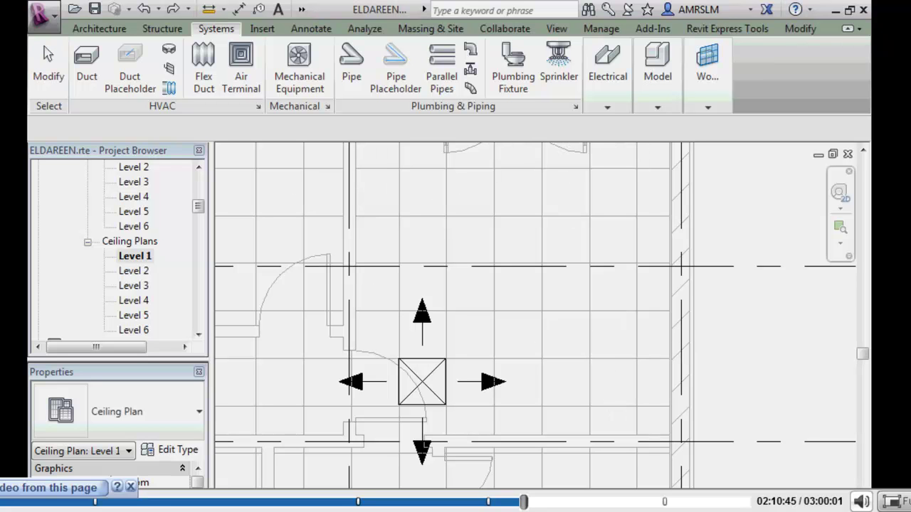
- Redo to restore a removed diffuser copy
key(ctrl+y)
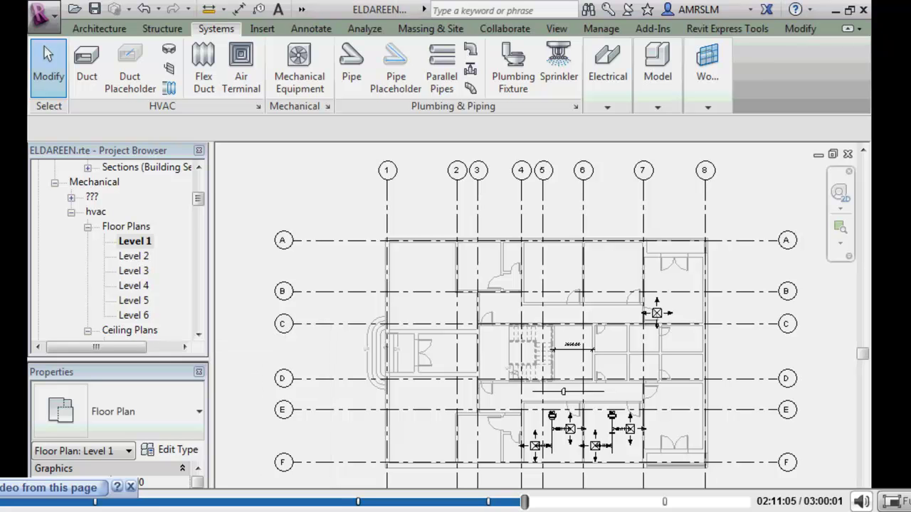
- Zoom into the duct and diffuser area of the hvac Level 1 floor plan
scroll(623, 438, up, 5)
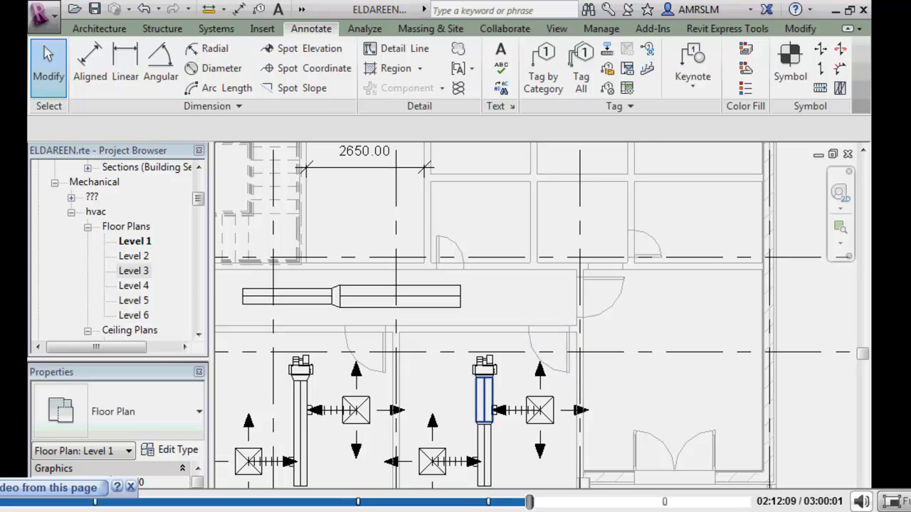
- Start Tag by Category from the Annotate tools to tag the duct
scroll(524, 446, up, 2)
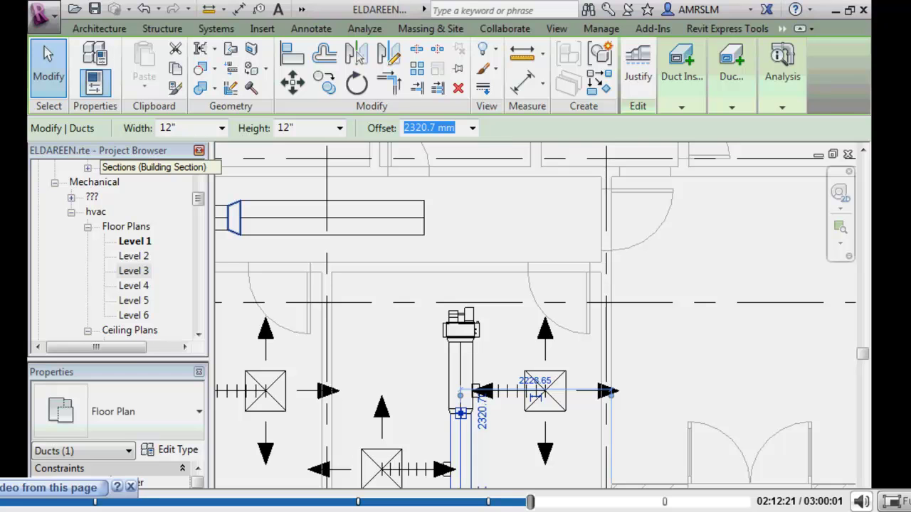
click(311, 28)
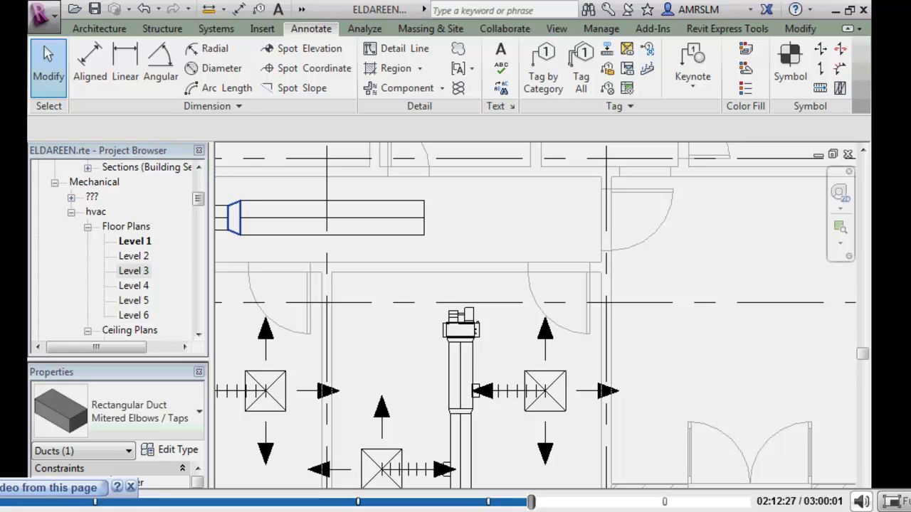
click(278, 9)
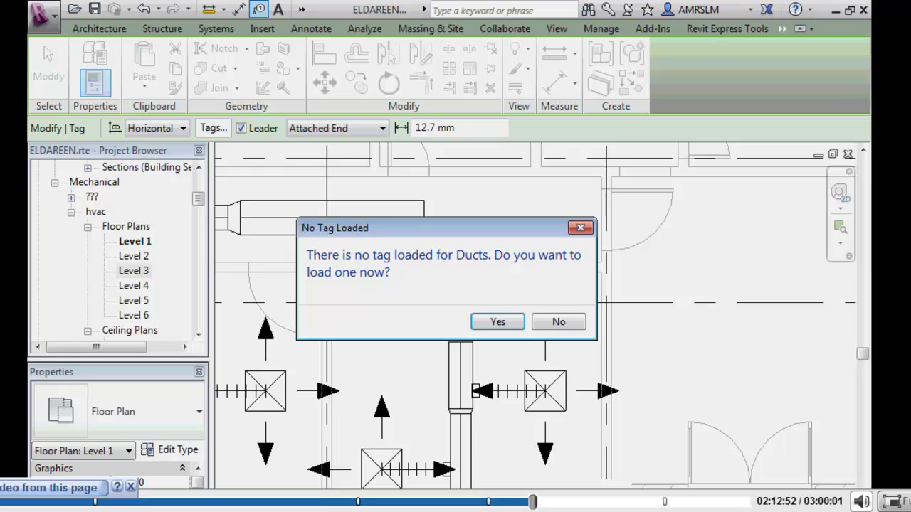
- Load the Duct Size Tag.rfa family from REVIT > family > Exported Families > Duct Tags
key(Return)
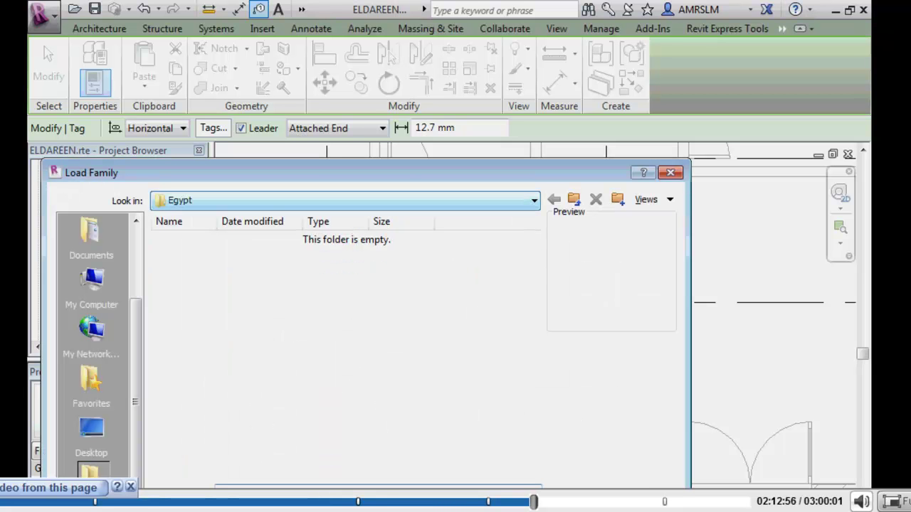
click(345, 200)
click(192, 369)
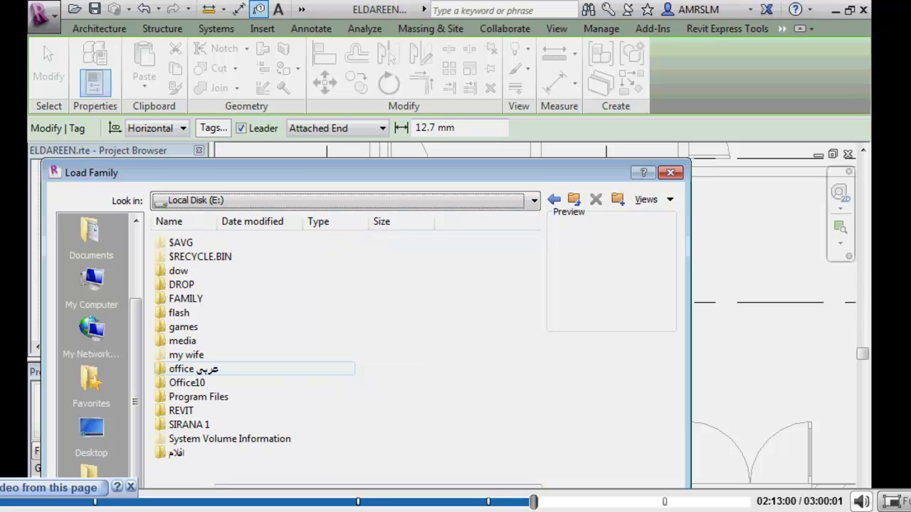
double_click(181, 410)
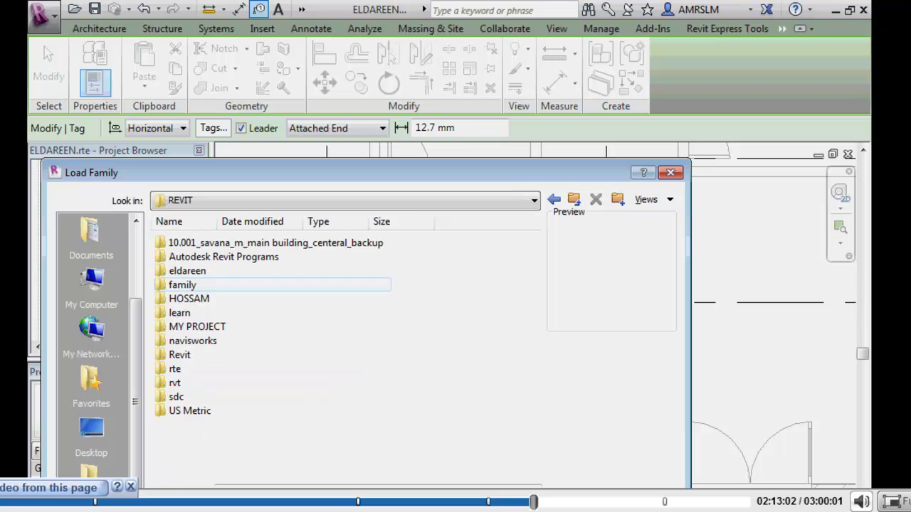
double_click(173, 285)
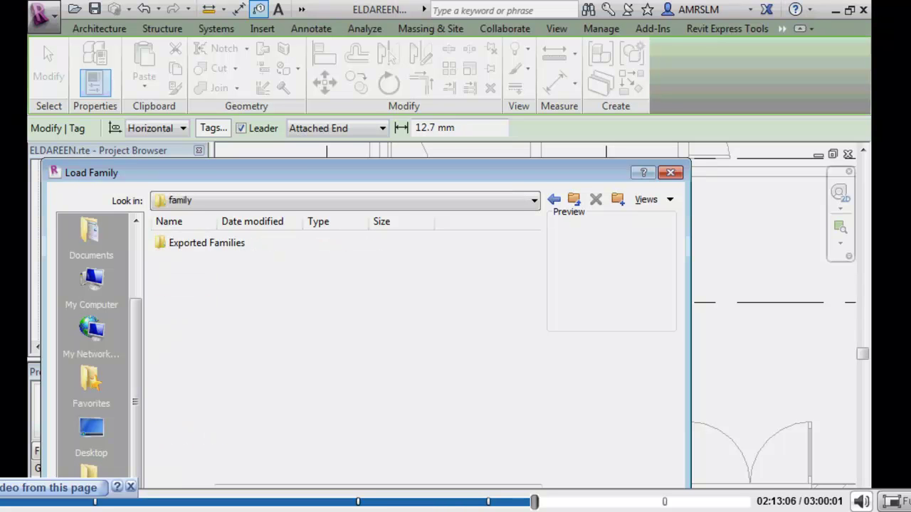
double_click(206, 243)
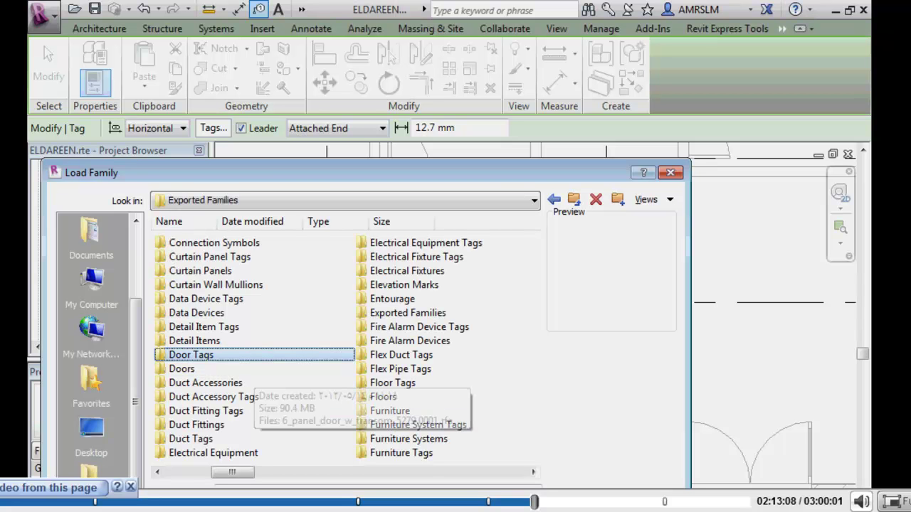
click(196, 425)
click(190, 440)
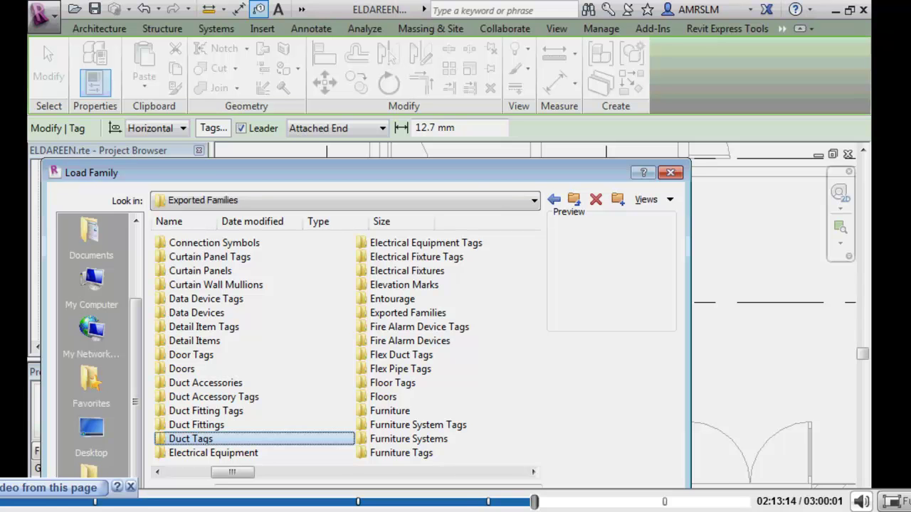
key(Return)
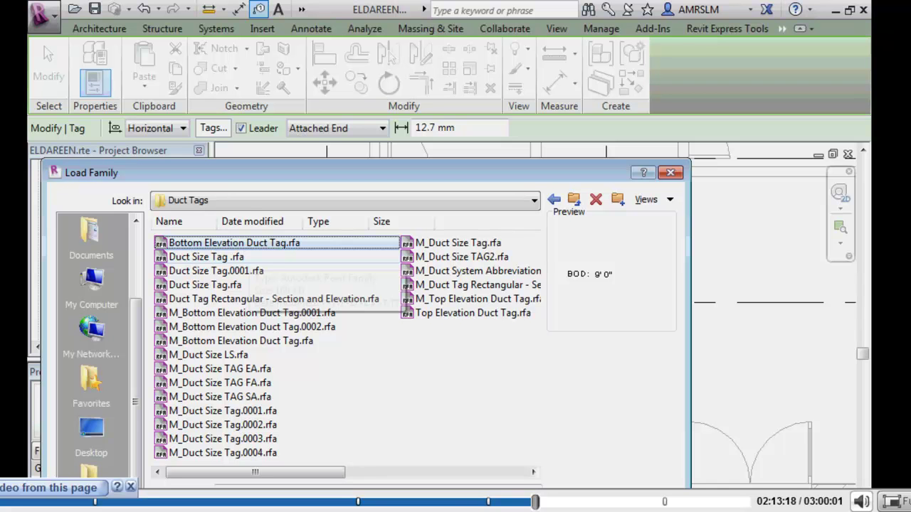
click(249, 257)
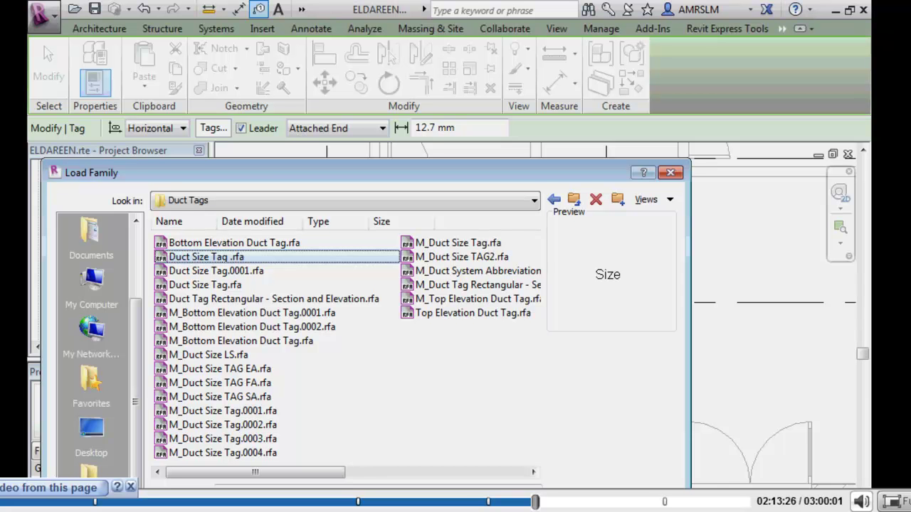
click(205, 285)
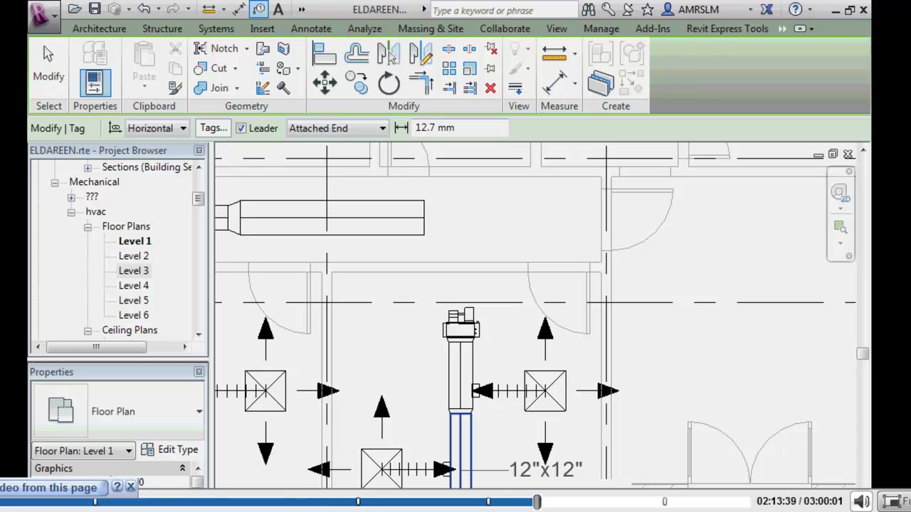
- Tag the ducts with size tags reading 12"x12", 14"x6" and 20"x6", then select the 20"x6" tag
click(545, 468)
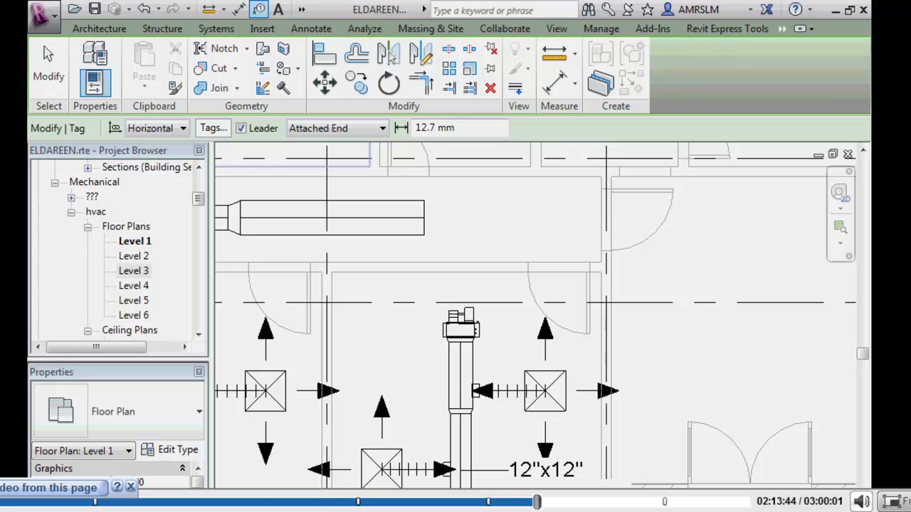
click(461, 427)
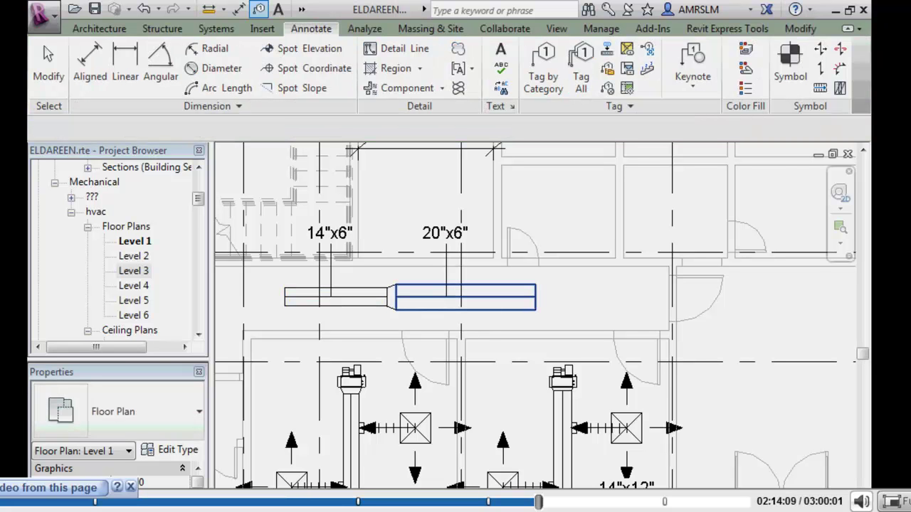
key(Escape)
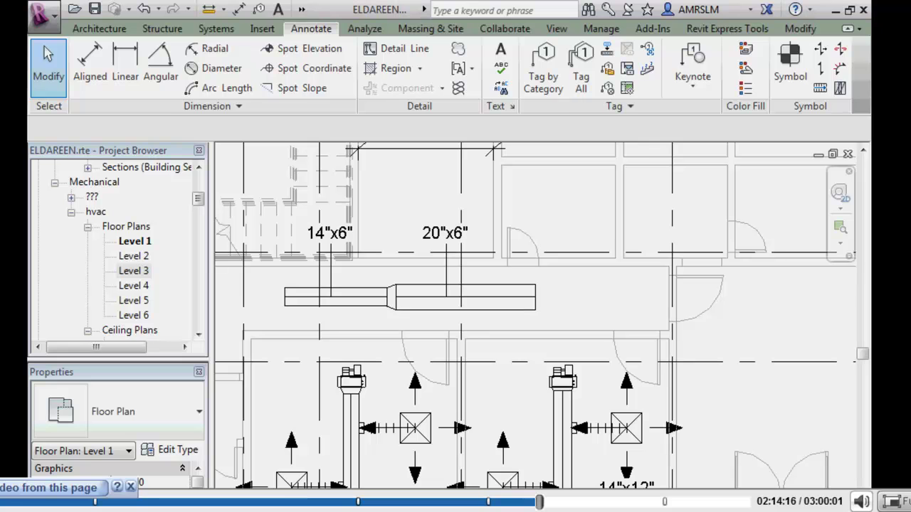
click(446, 242)
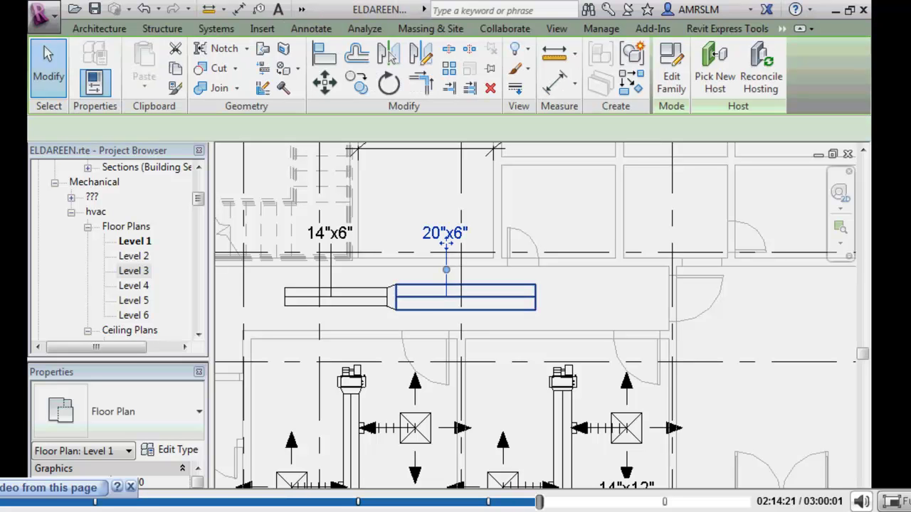
- Select the 20"x6" duct size tag and open the Duct Size Tag family for editing
click(446, 242)
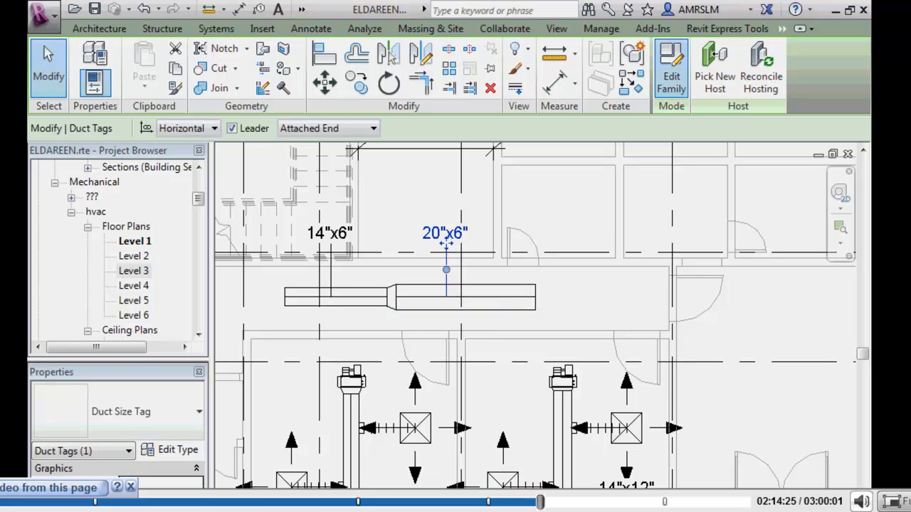
double_click(446, 242)
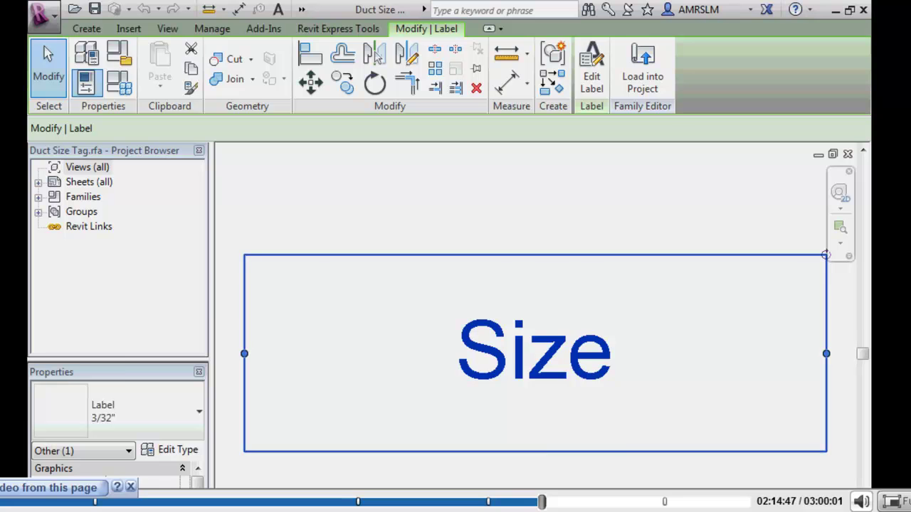
- Label Size with prefix 'size=' and a line break, then Bottom Elevation with prefix 'b.o.d ='
click(591, 68)
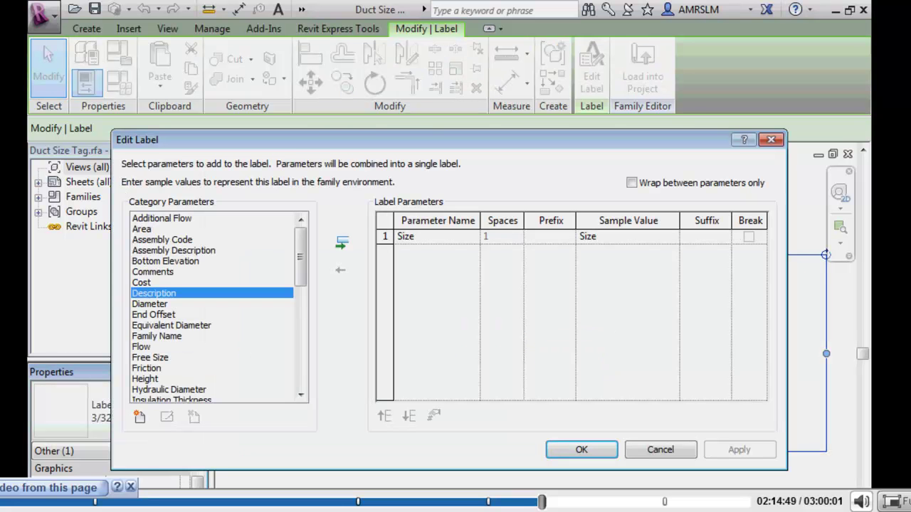
double_click(165, 261)
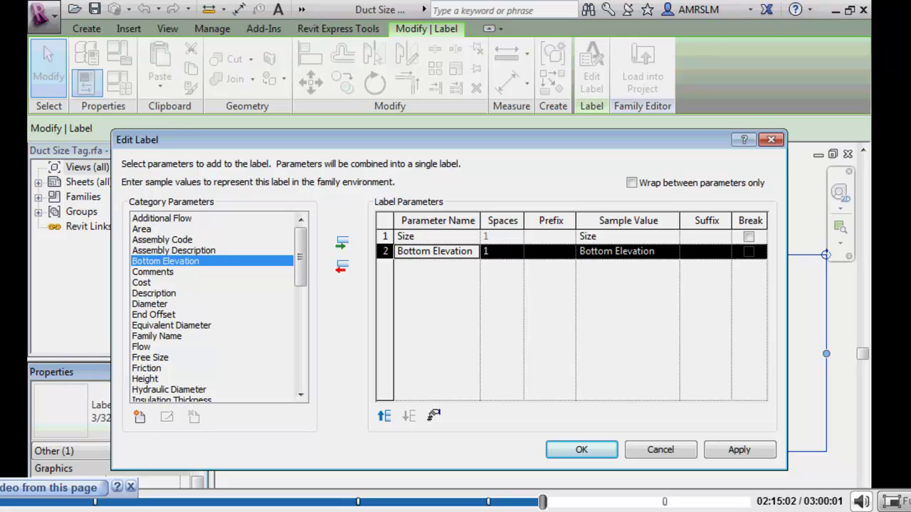
click(384, 415)
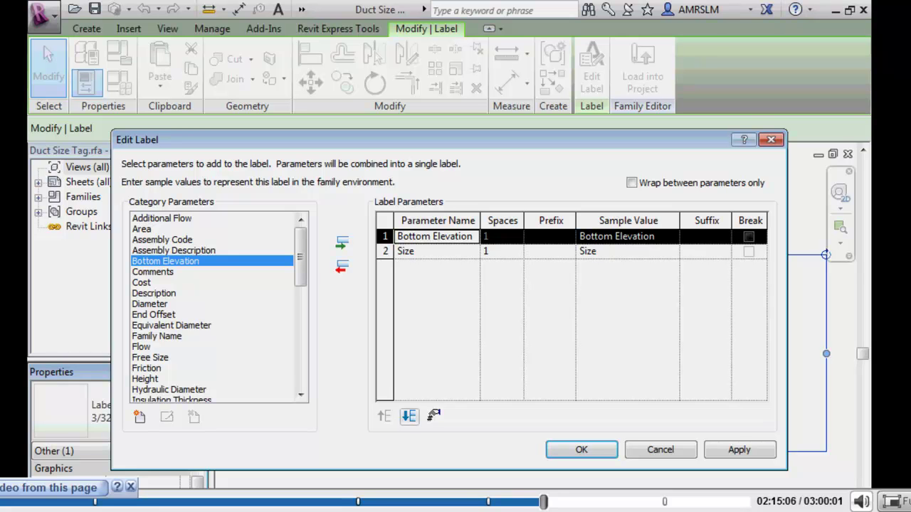
click(408, 416)
text(si)
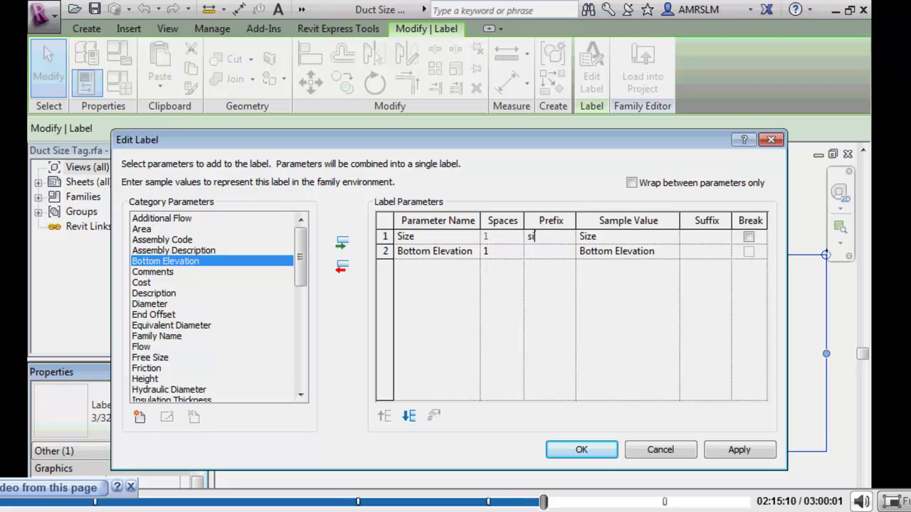
text(ze=)
click(550, 252)
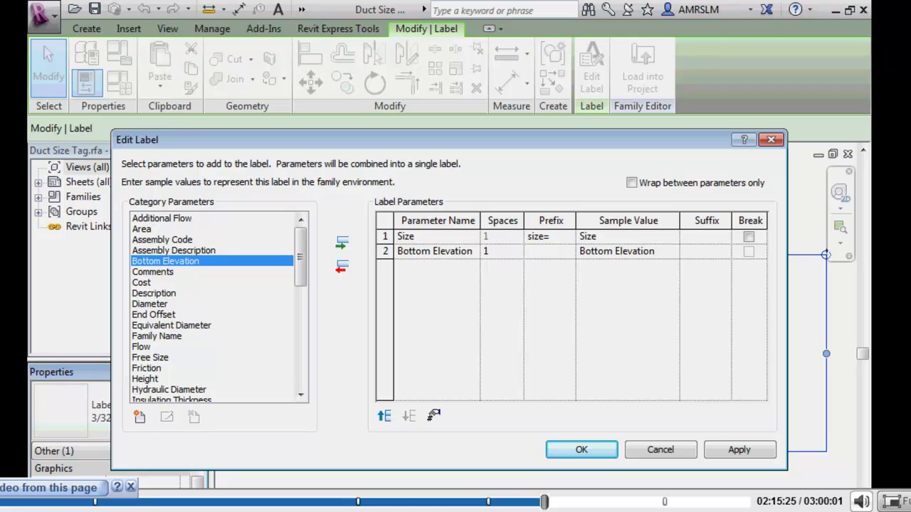
text(b.o.)
text(d)
text(=)
click(748, 236)
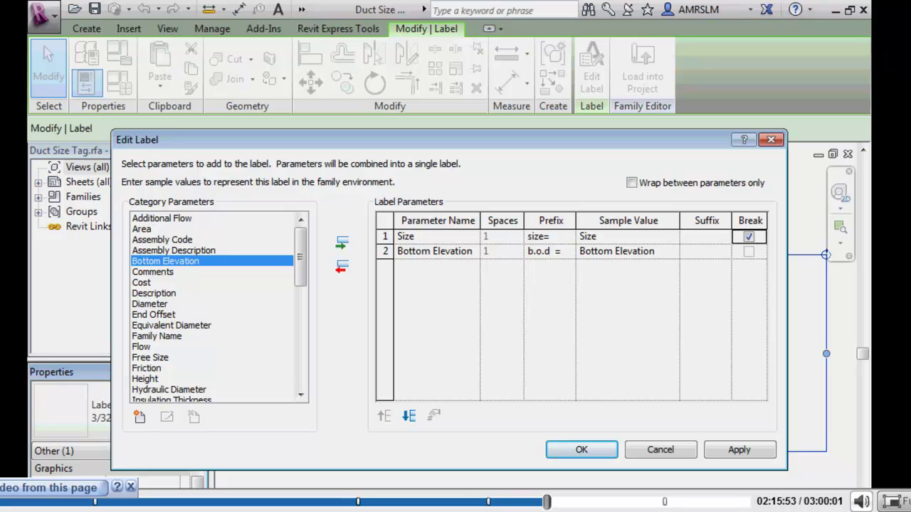
- Apply the edited tag label, exit the tagging command, and move to the Section 3 view
key(Return)
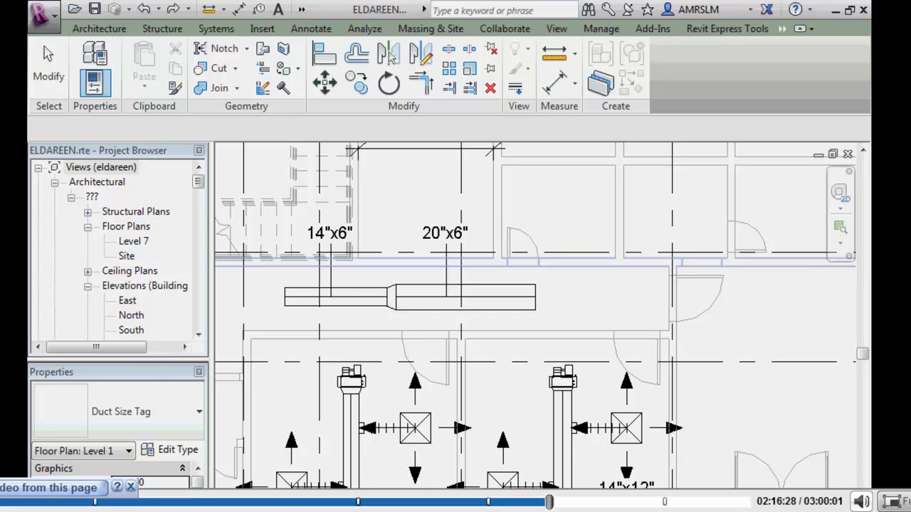
key(Escape)
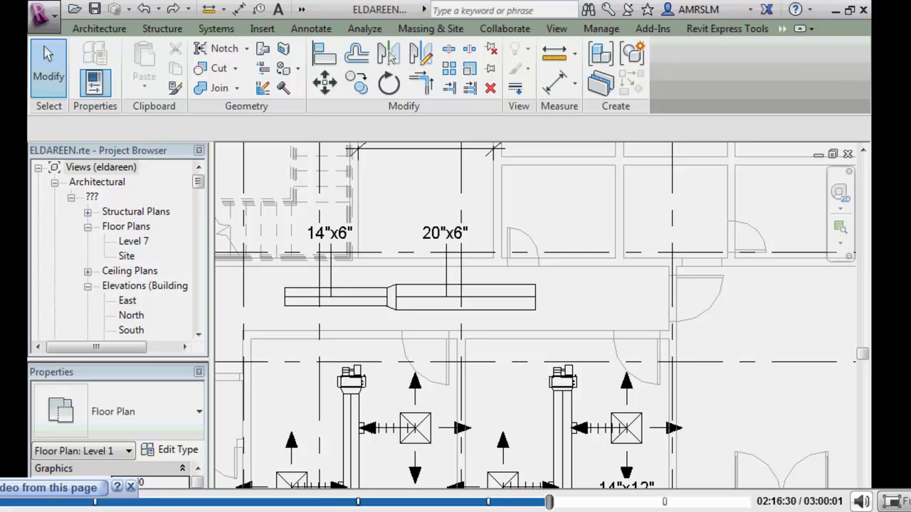
middle_drag(564, 264, 431, 327)
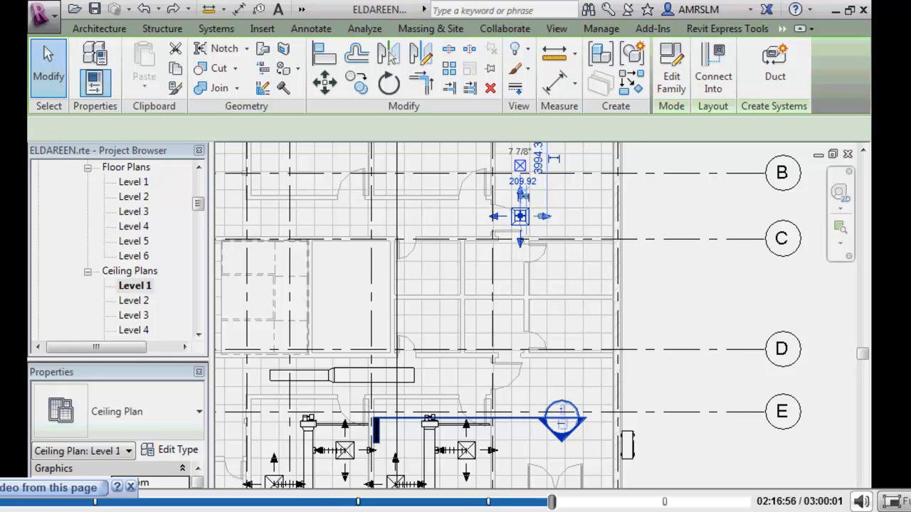
scroll(488, 341, down, 1)
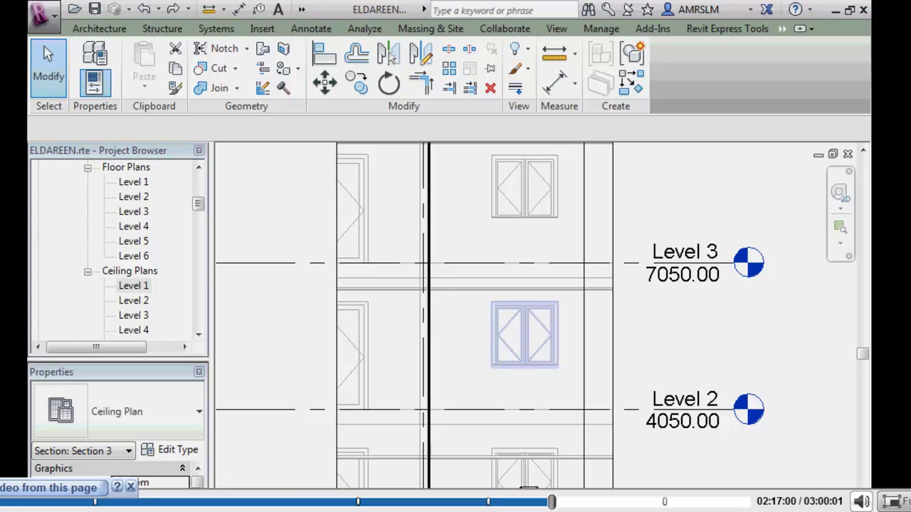
- Select the ductwork in Section 3 and nudge it upward with the Up arrow
scroll(528, 488, up, 1)
click(548, 478)
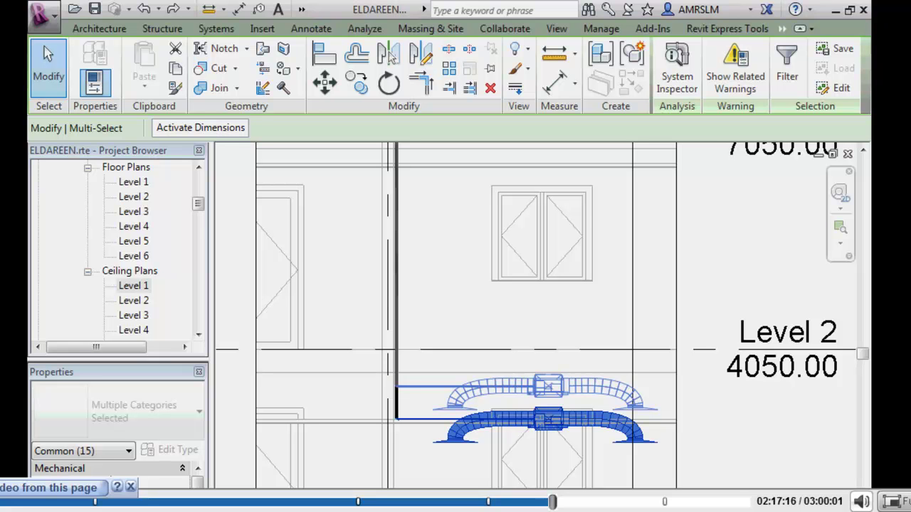
key(Up)
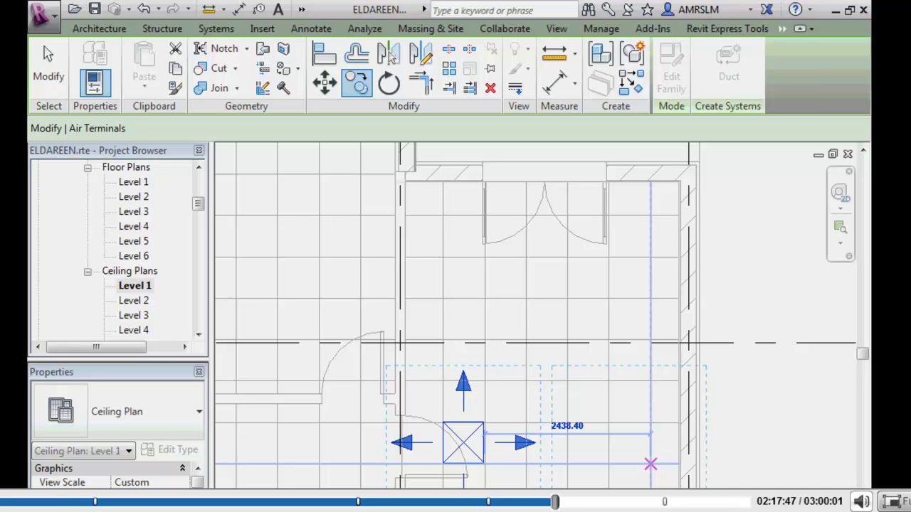
- Copy the supply diffuser to the right and above the original, then try Align and cancel it
click(651, 465)
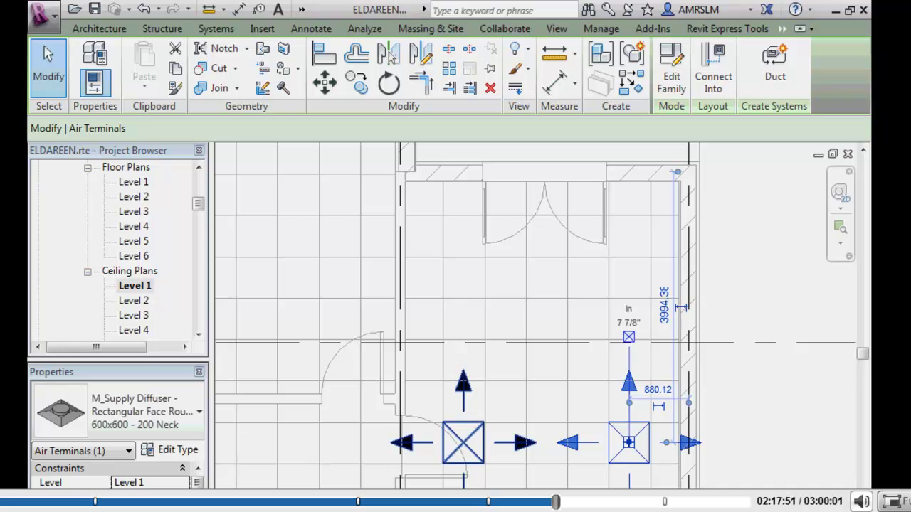
key(c)
key(o)
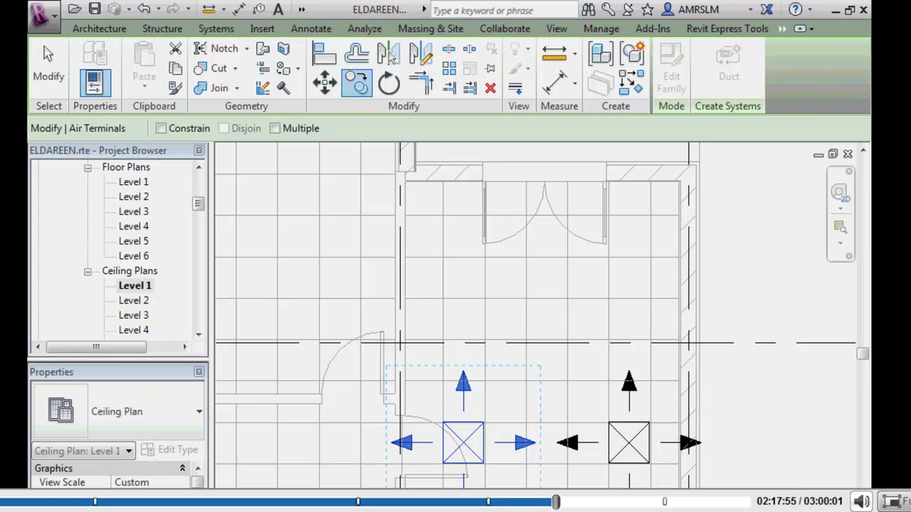
click(463, 278)
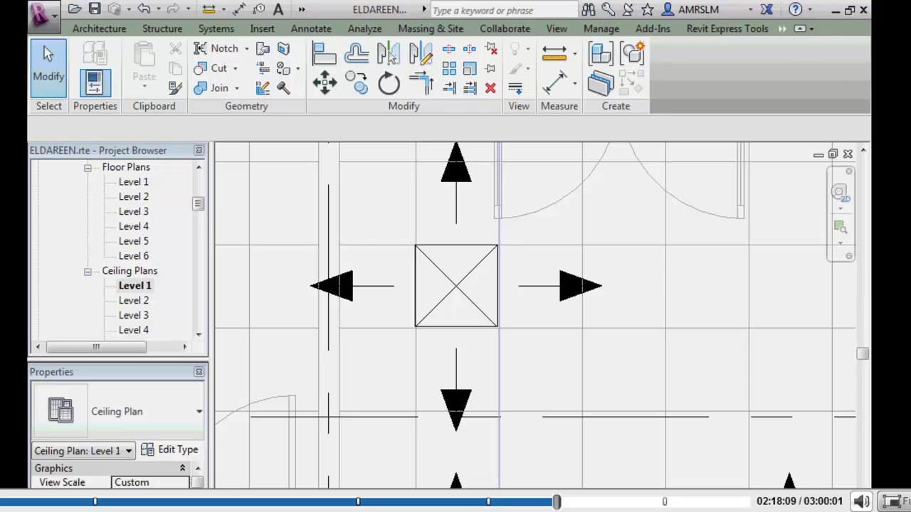
key(a)
key(l)
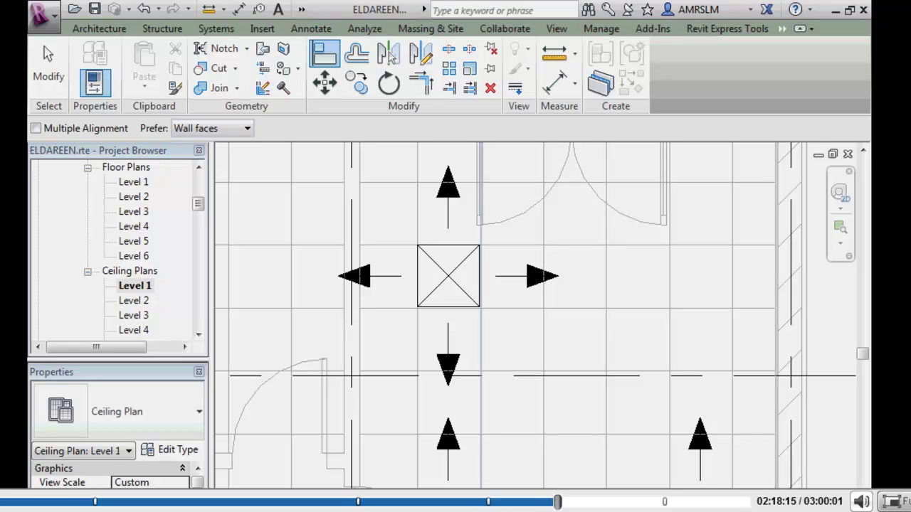
key(Escape)
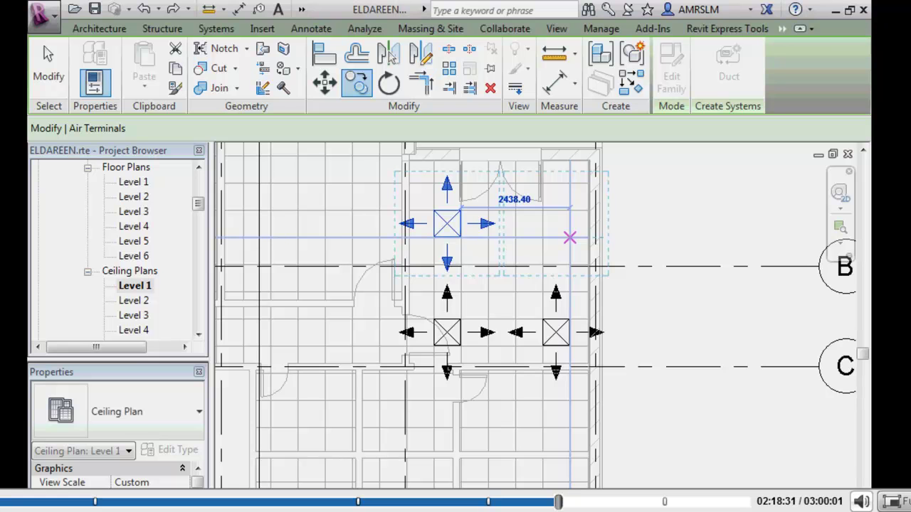
- Check the properties of the ceiling and a supply diffuser, keeping the ceiling at Level 1
click(516, 299)
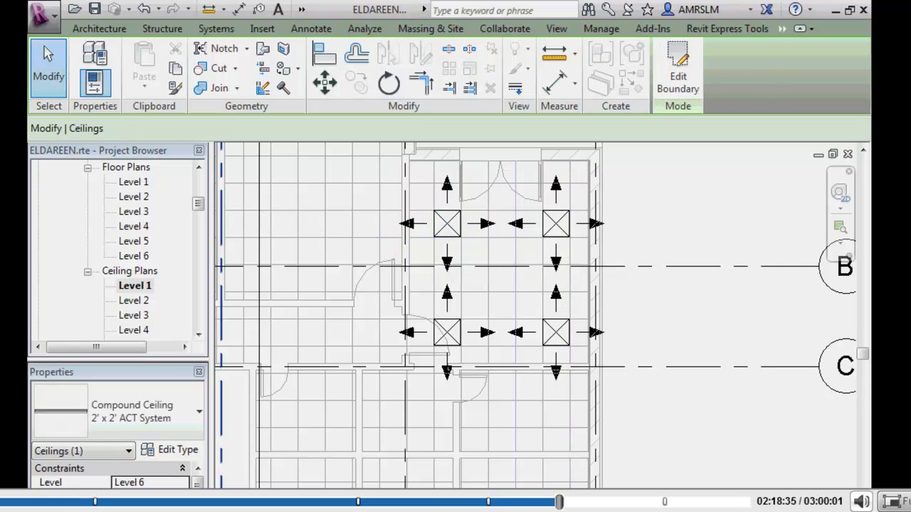
click(556, 332)
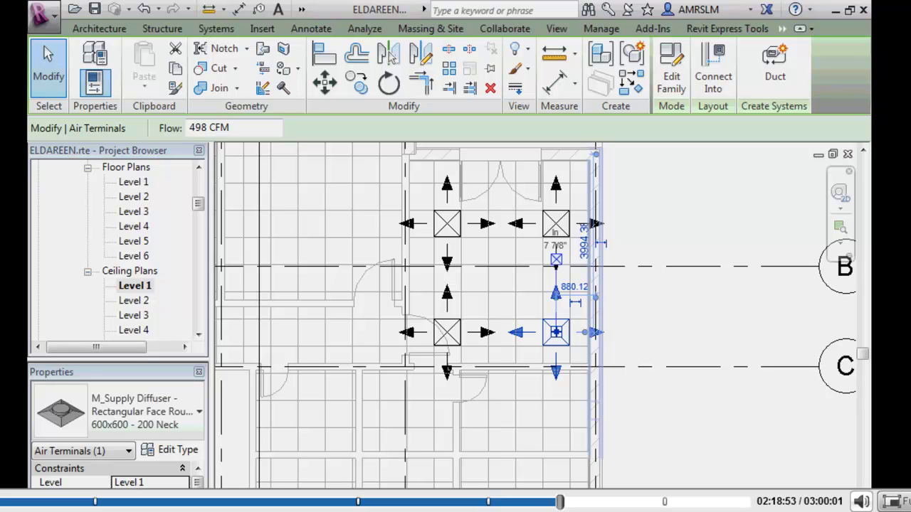
click(595, 299)
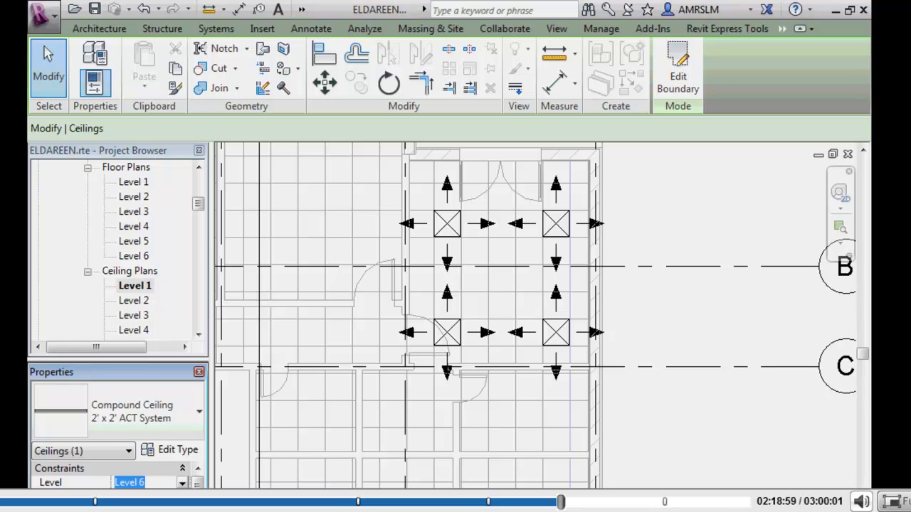
key(Escape)
key(ctrl+c)
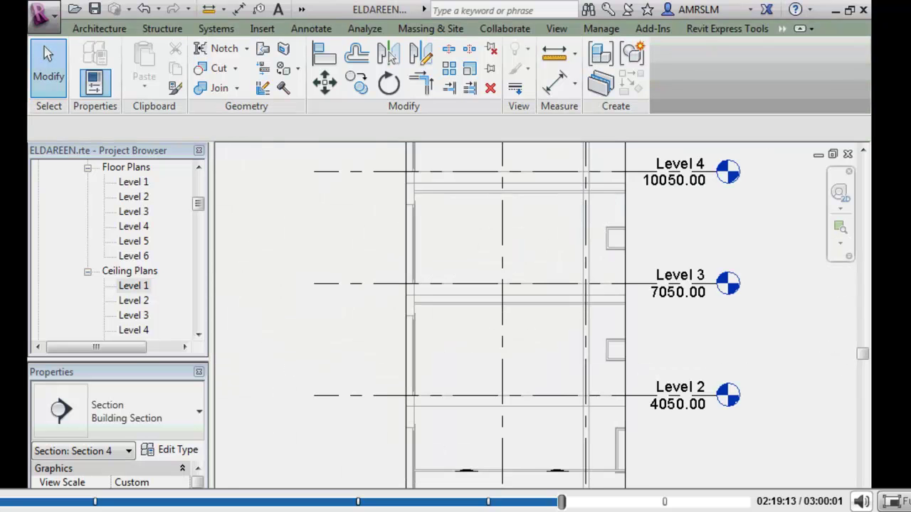
- Clear the ceiling selection and switch back to the Level 1 ceiling plan
scroll(546, 484, up, 1)
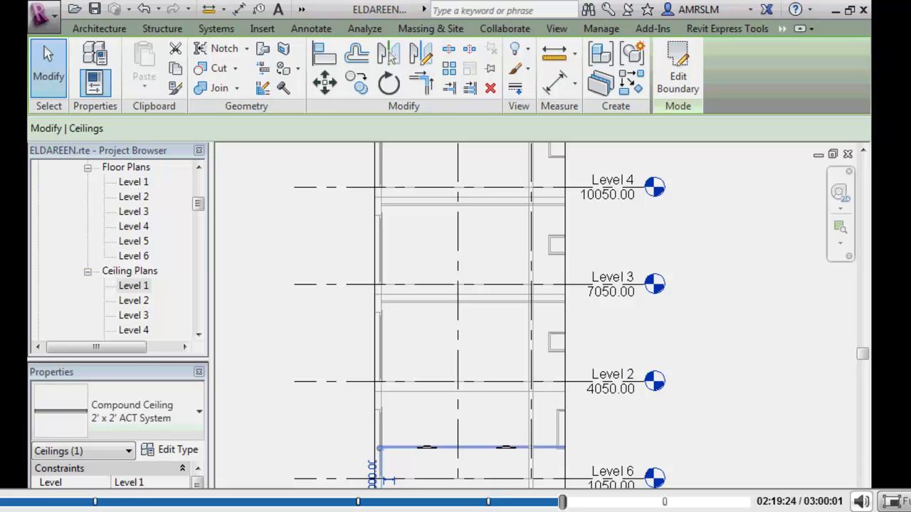
key(Escape)
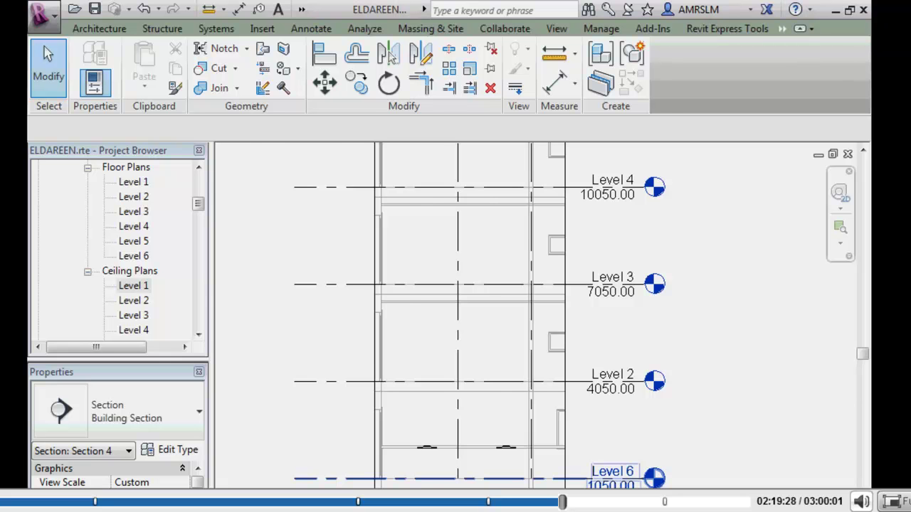
key(ctrl+Tab)
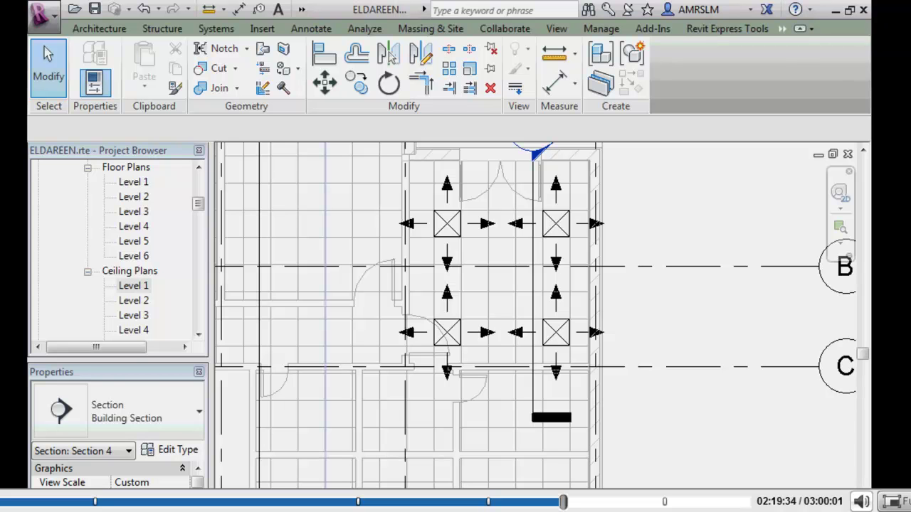
- Check the ceiling's level and two supply diffusers, viewing them in Section 4 before returning
click(516, 285)
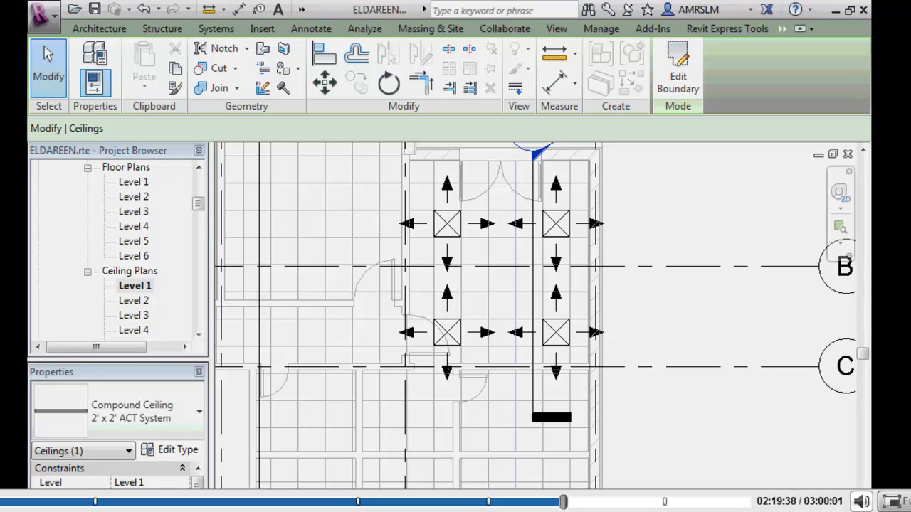
click(149, 483)
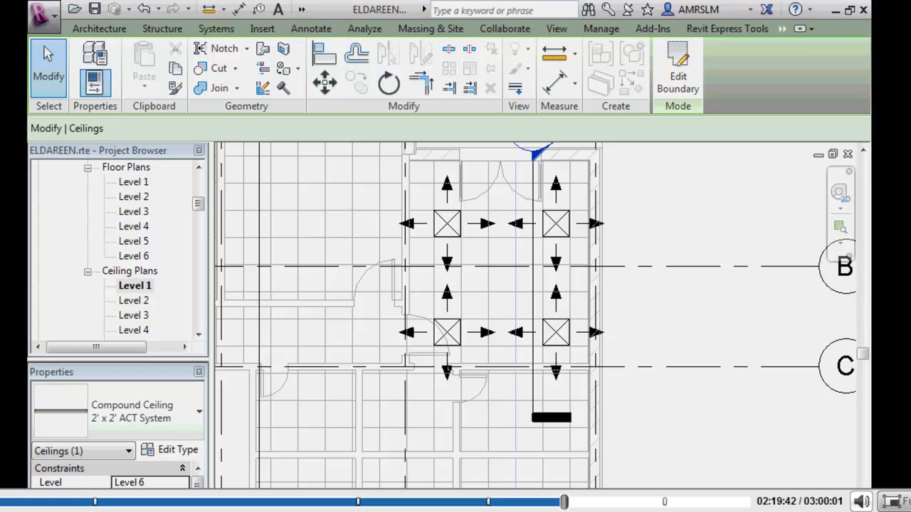
click(447, 224)
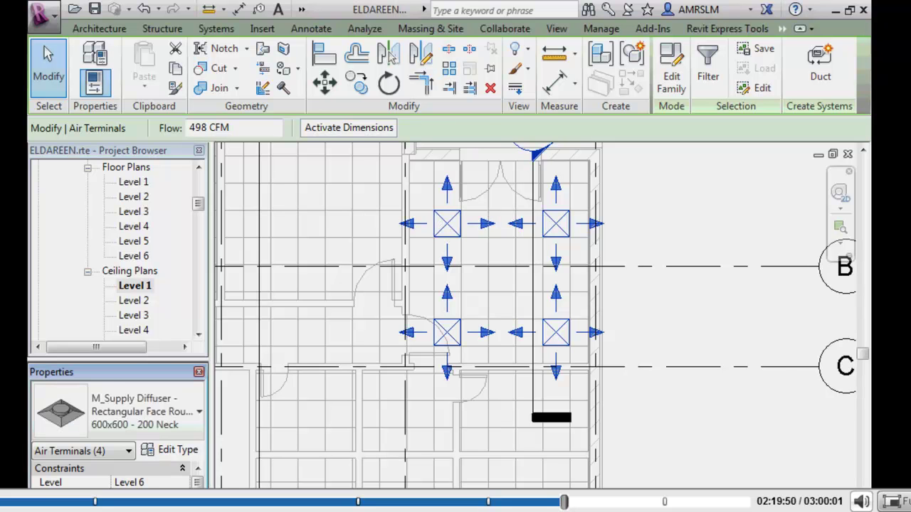
click(390, 55)
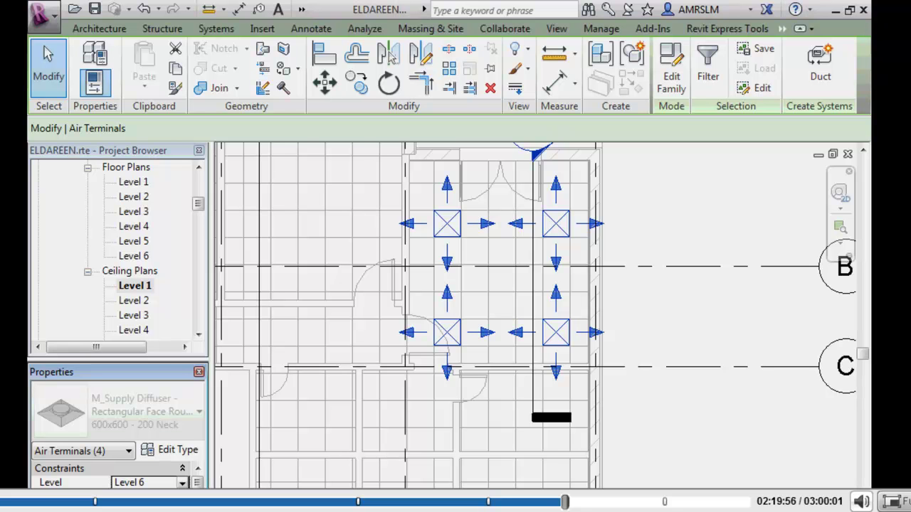
key(ctrl+Tab)
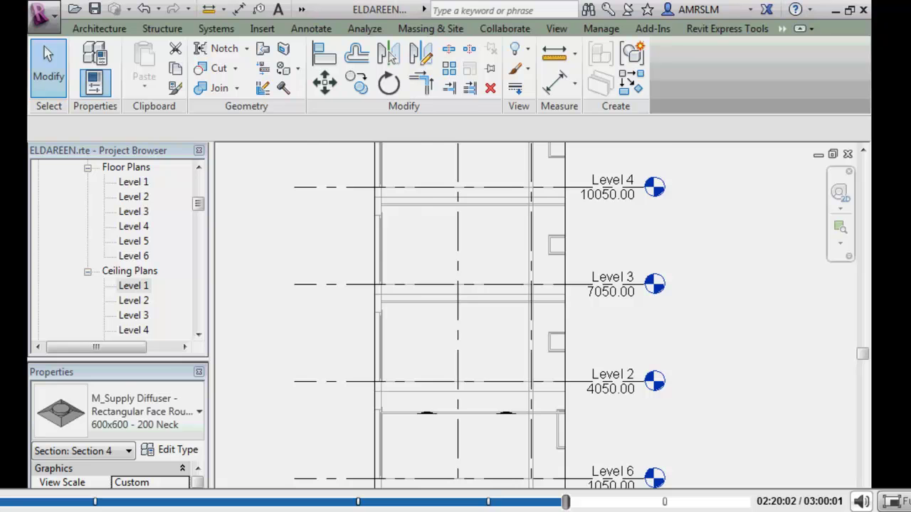
key(Return)
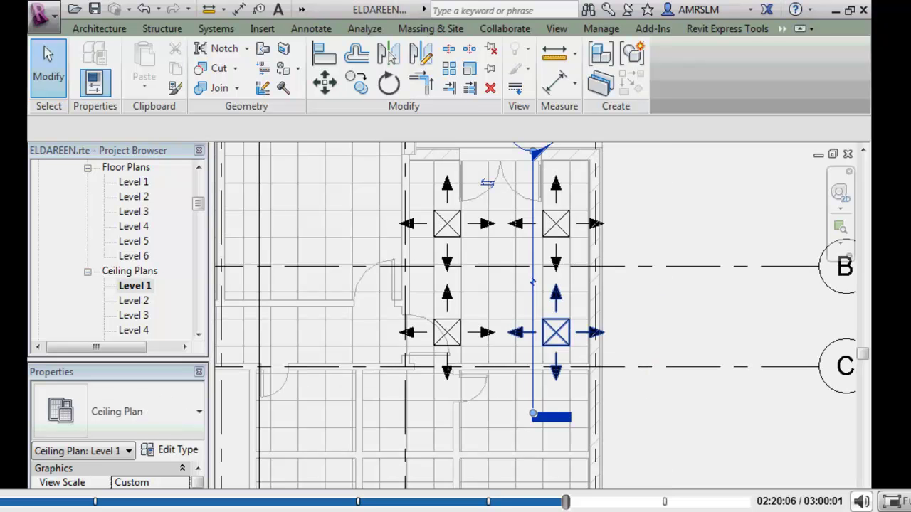
- Create a Supply Air duct system from one diffuser, add the other three, and finish editing
click(555, 332)
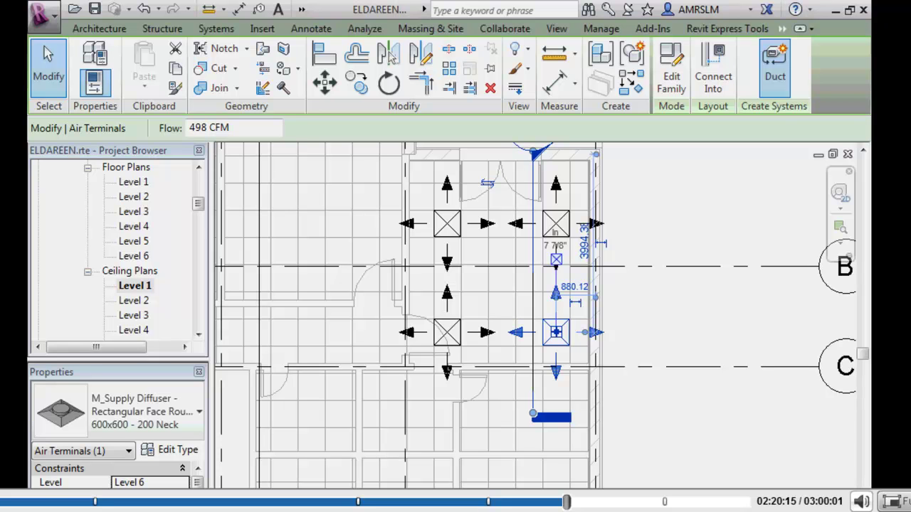
click(775, 64)
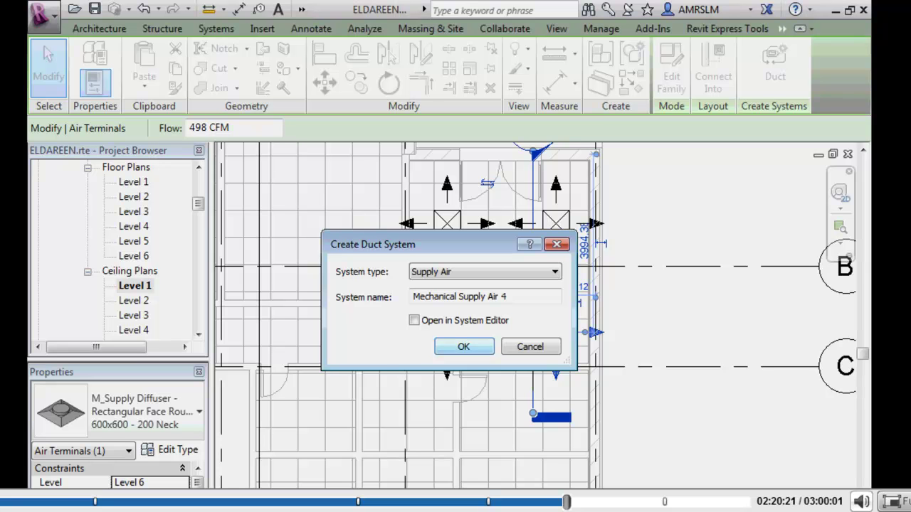
key(Return)
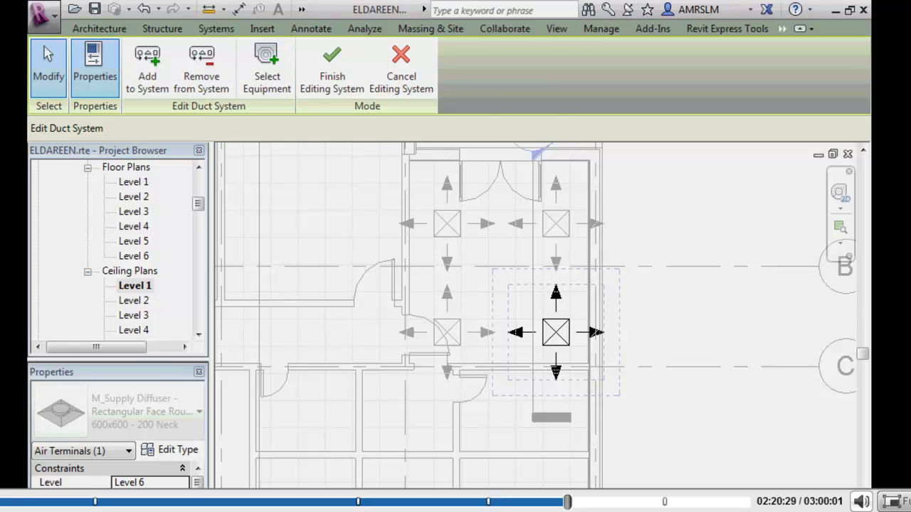
click(148, 67)
click(332, 68)
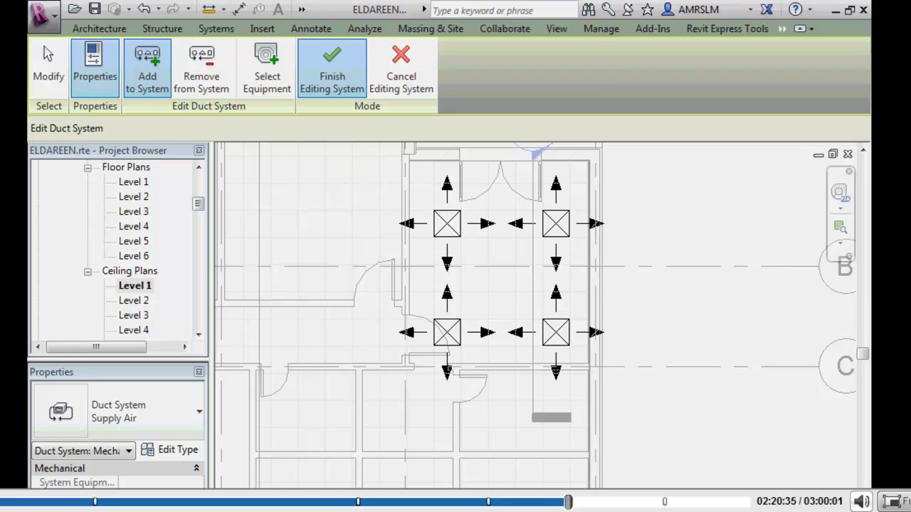
click(332, 68)
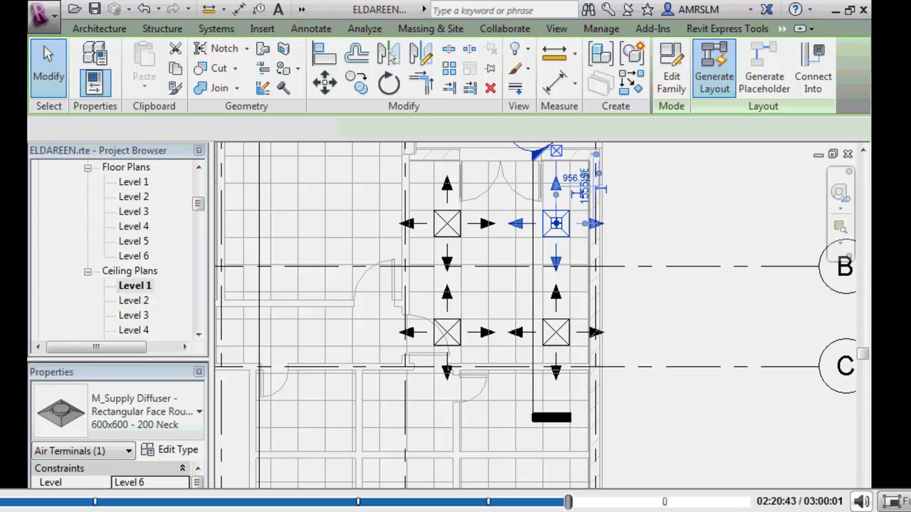
- Generate a duct layout for the diffuser system and switch the solution type to Perimeter
click(714, 67)
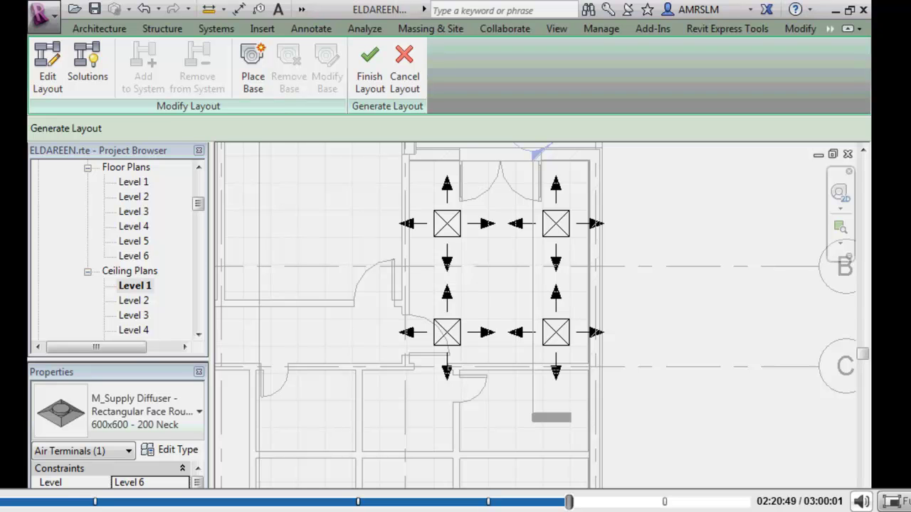
click(87, 67)
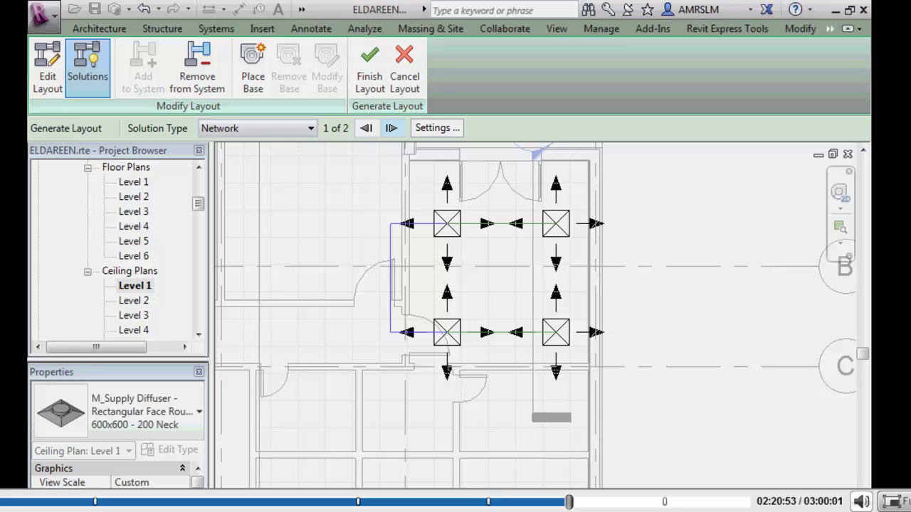
click(256, 128)
click(228, 157)
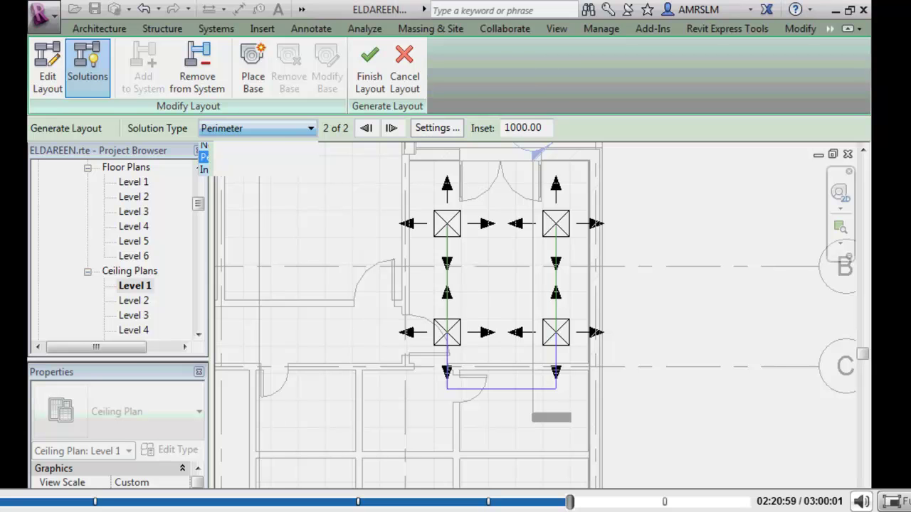
- Place the layout base below the diffusers and bring up Duct Conversion Settings
click(252, 68)
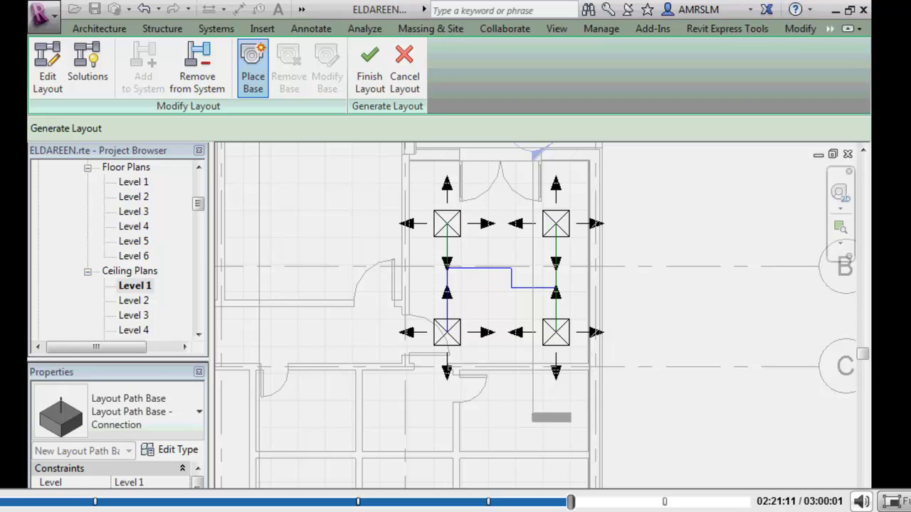
click(503, 385)
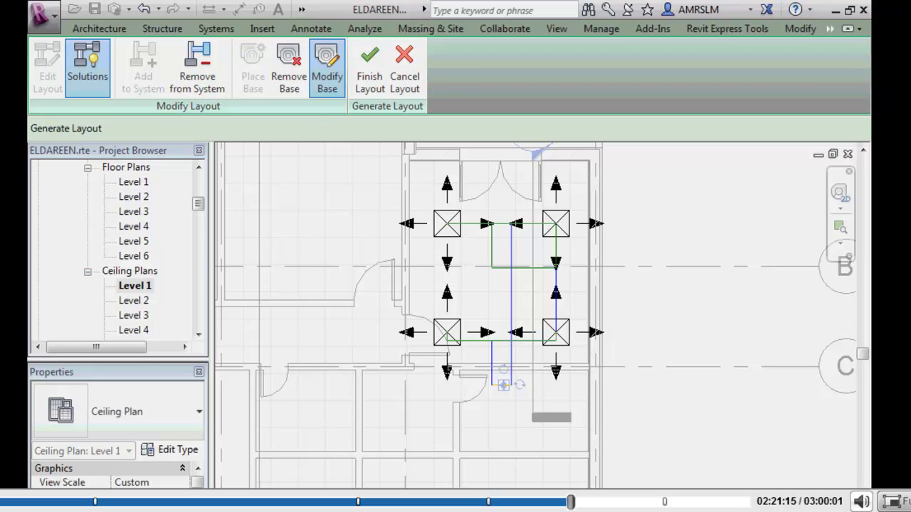
click(327, 68)
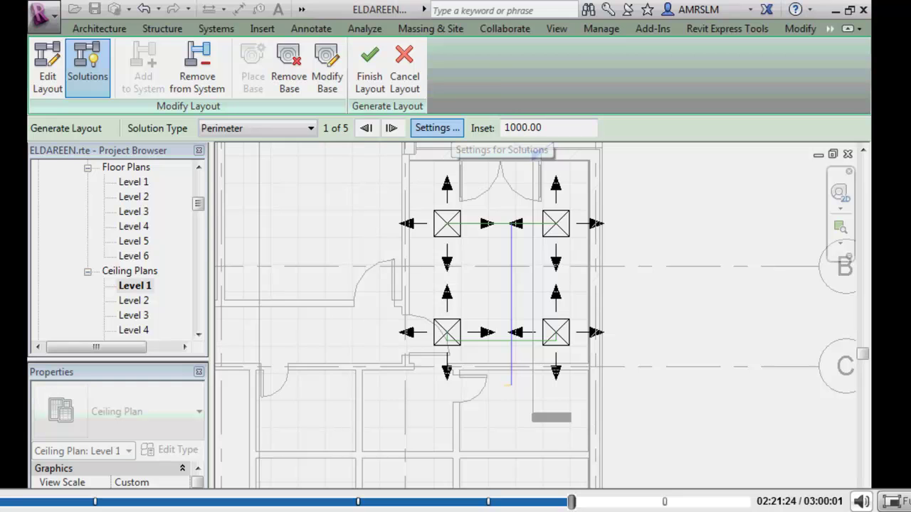
click(437, 128)
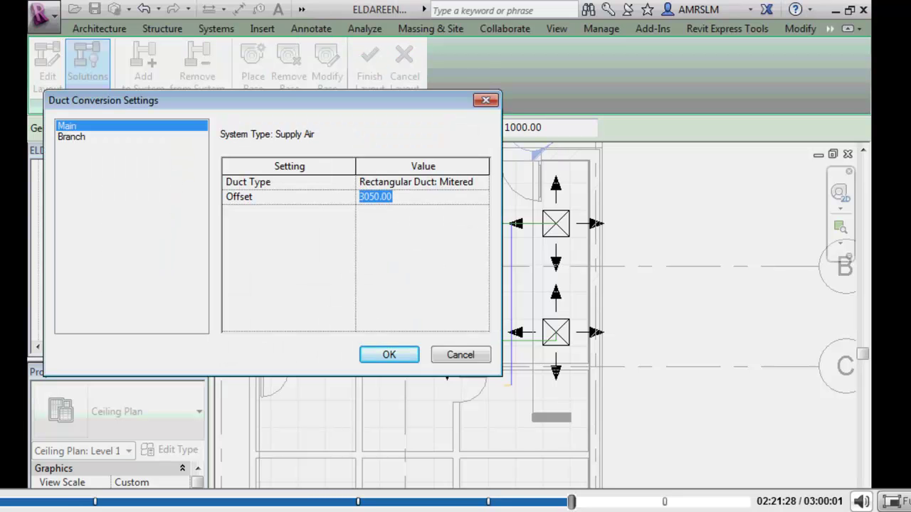
- Set Main offset to 2300 and Branch offset to 2030, keeping the current main duct type
text(2300)
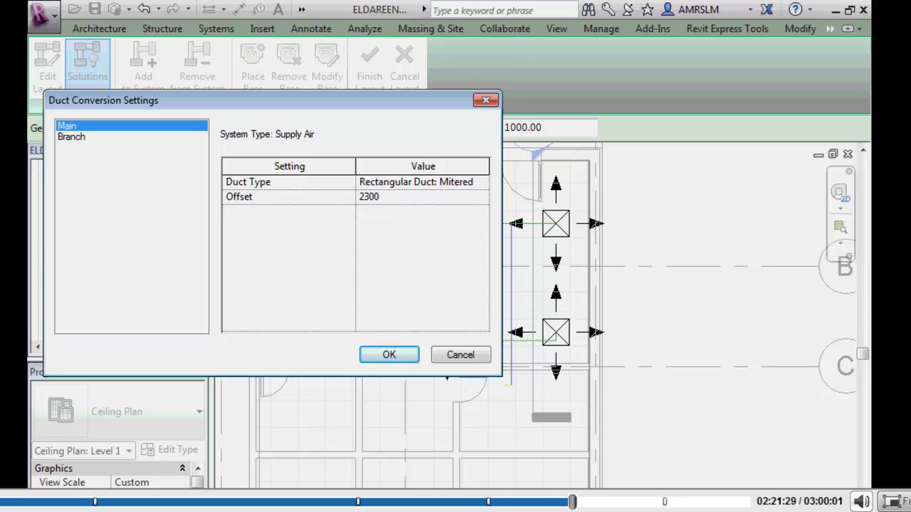
click(71, 137)
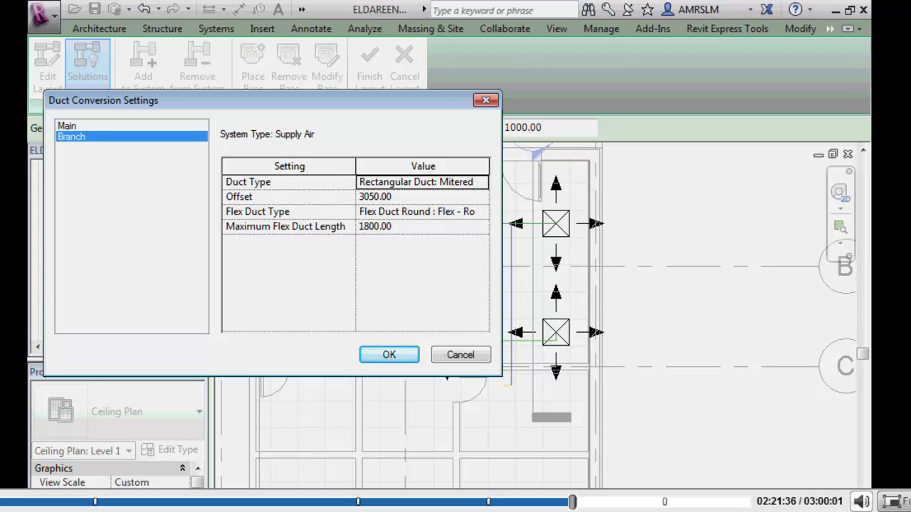
click(423, 196)
text(2030)
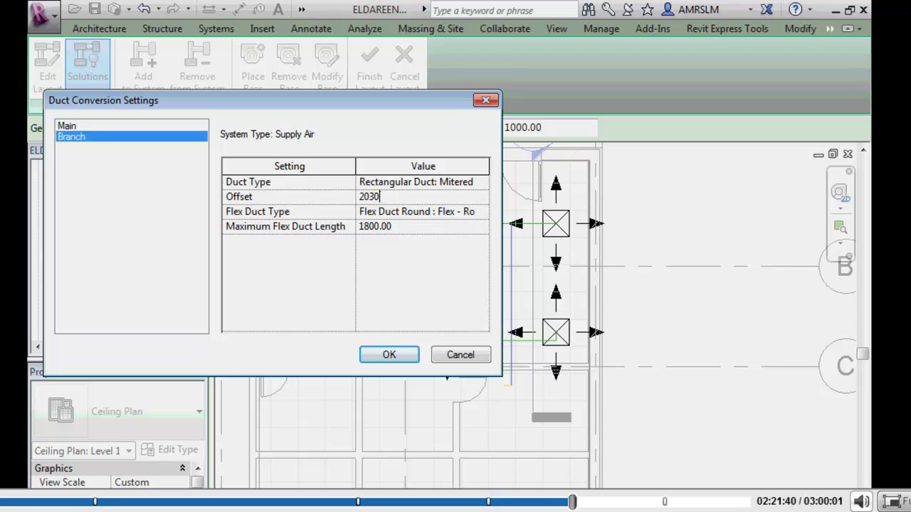
click(67, 125)
click(482, 183)
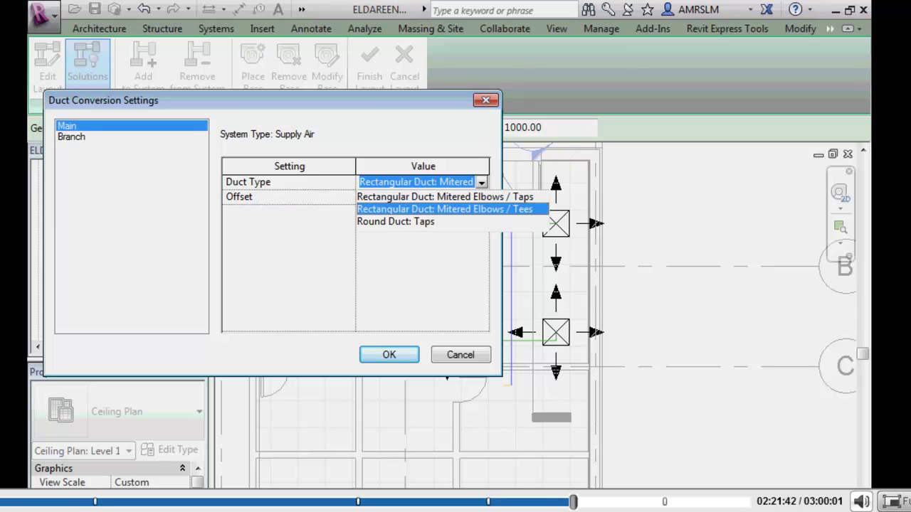
key(Return)
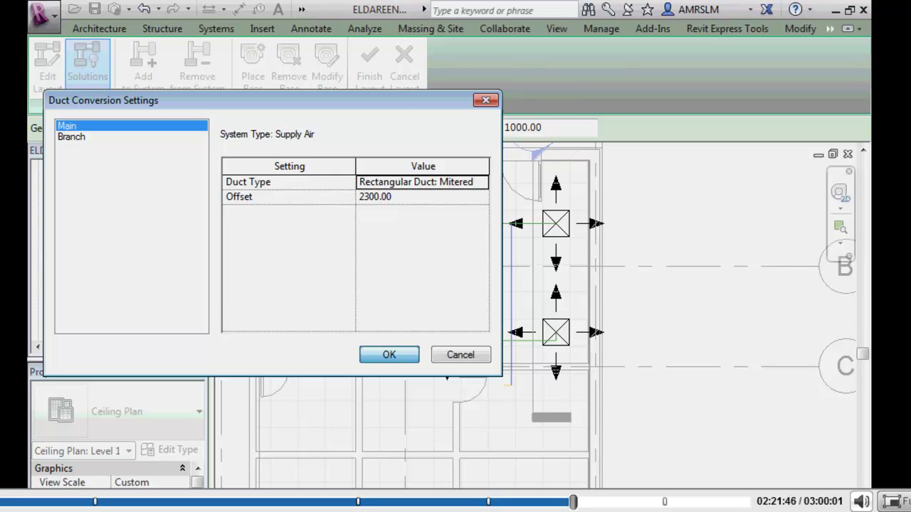
key(Return)
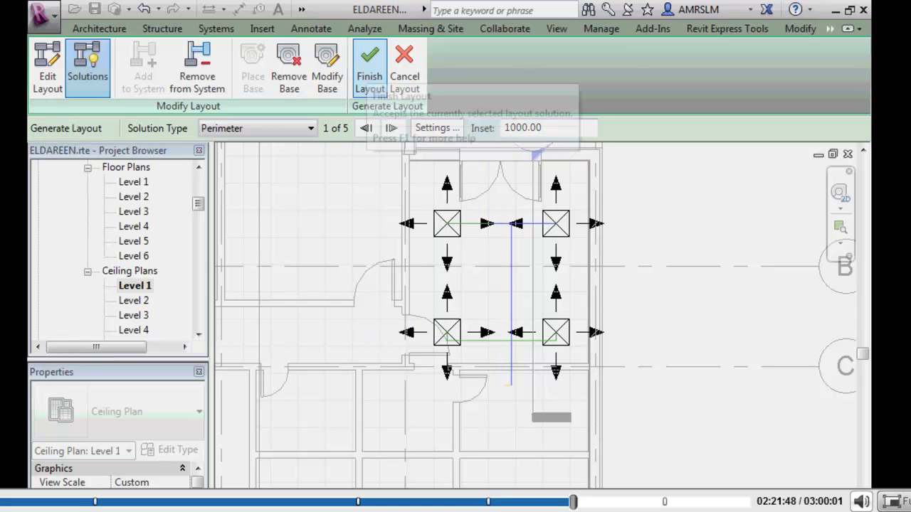
- Finish the Perimeter layout into real ductwork and select the upper-right supply diffuser
click(370, 71)
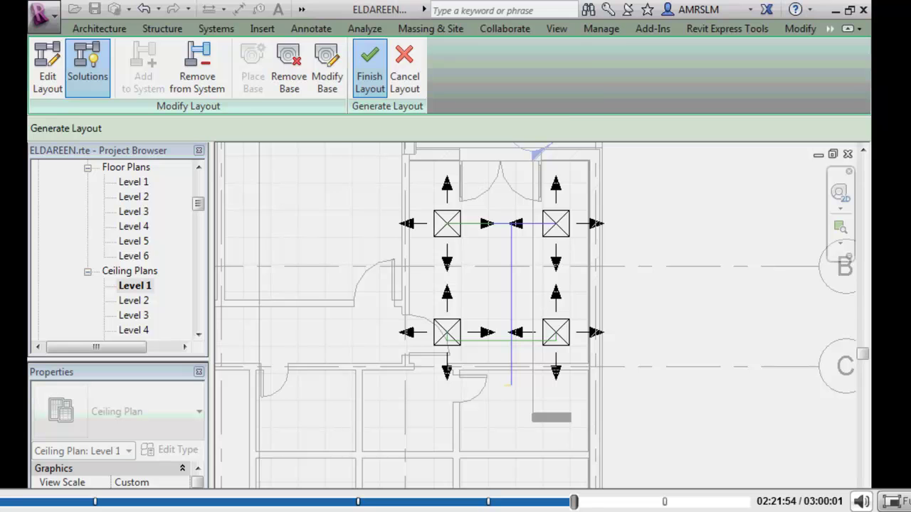
click(370, 68)
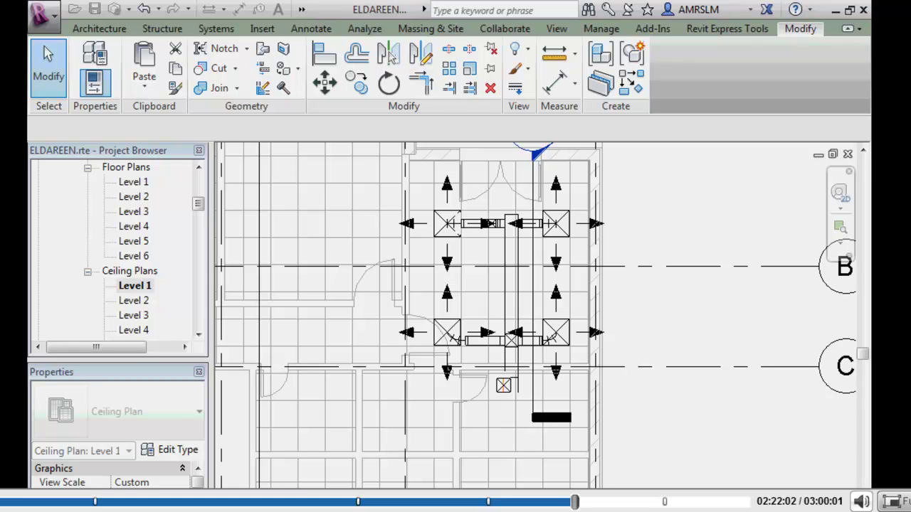
key(Escape)
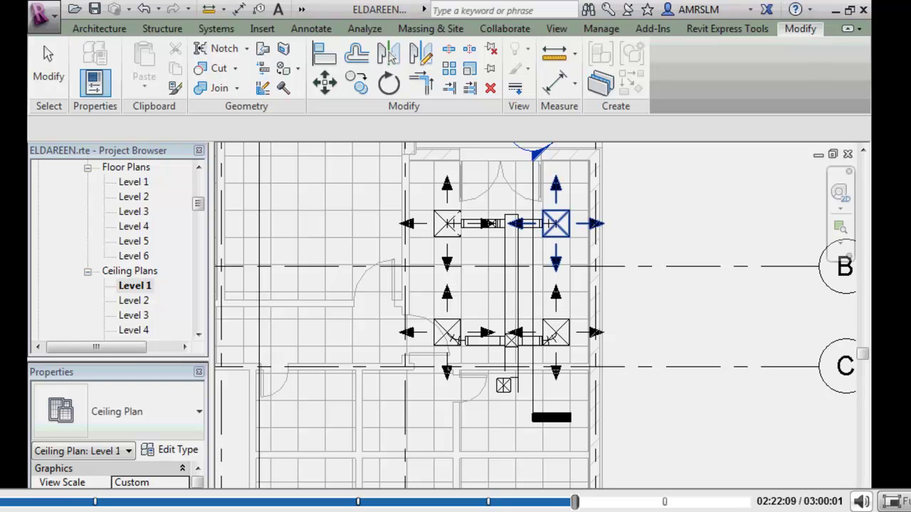
click(556, 224)
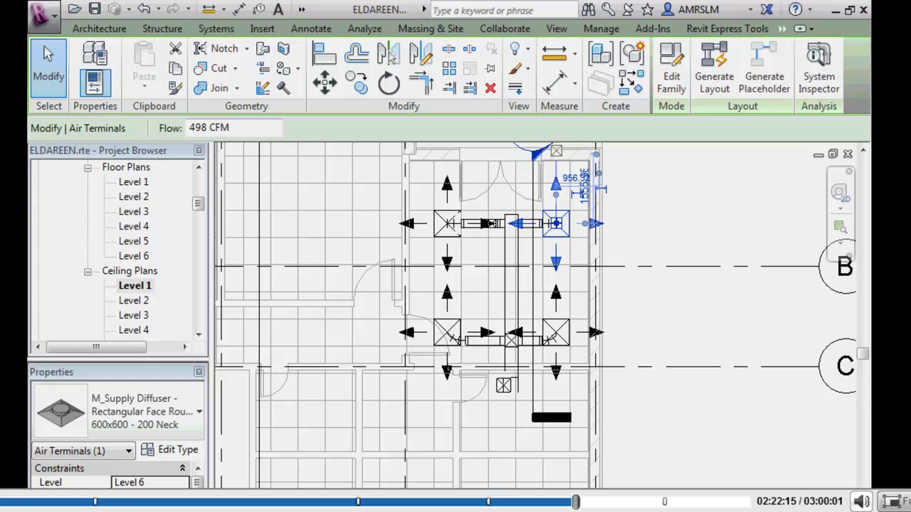
- Inspect the supply duct's flow and pressure in the System Inspector, then undo the diffuser ducts
click(819, 71)
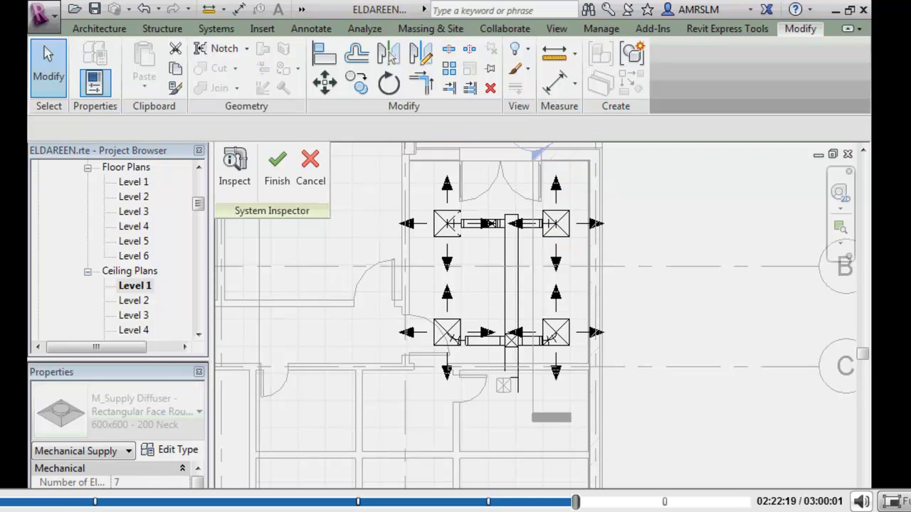
click(234, 167)
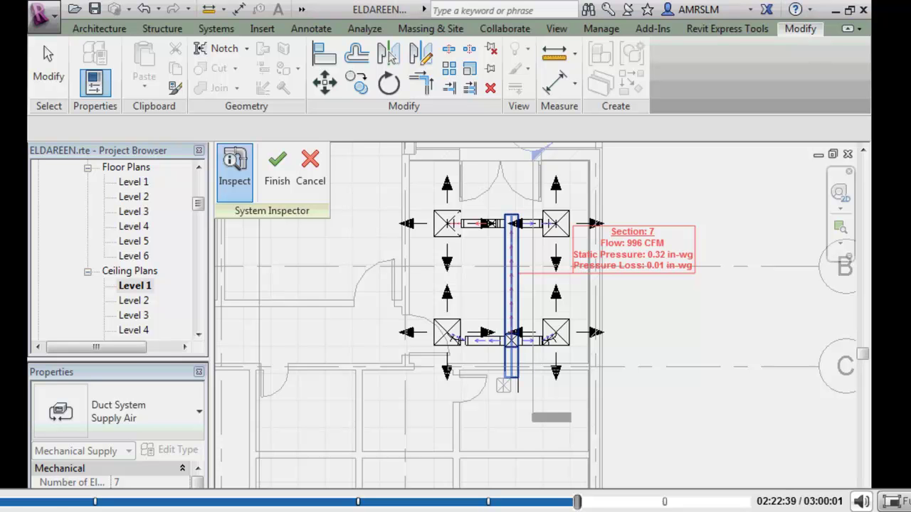
key(Escape)
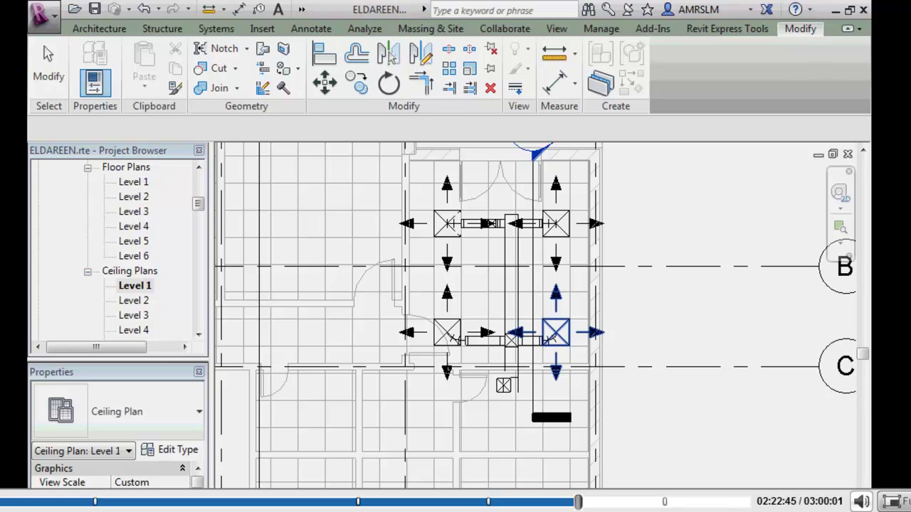
key(ctrl+z)
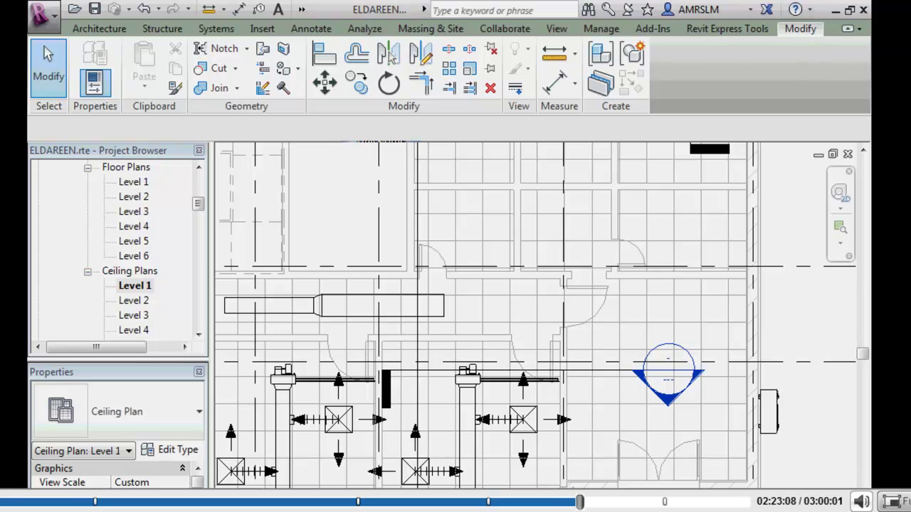
- Switch to the Systems and then Analyze tabs to reach Heating and Cooling Loads
click(216, 28)
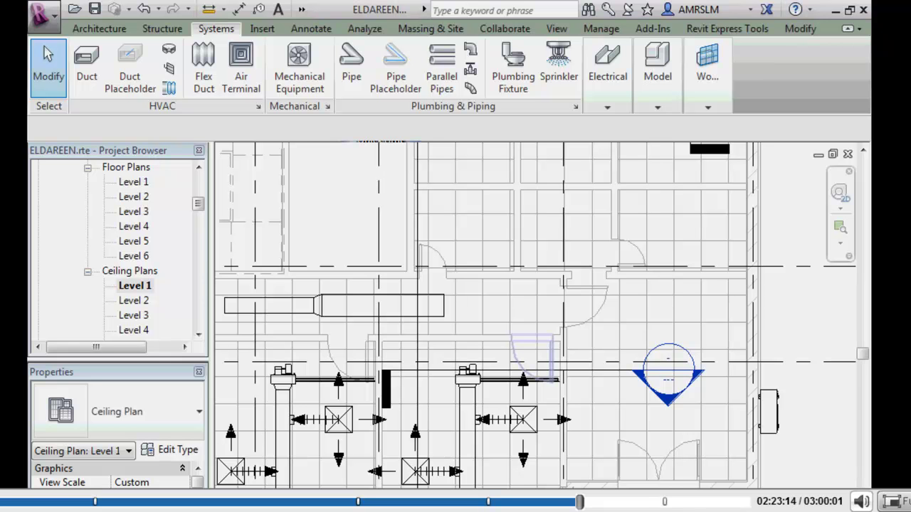
click(365, 29)
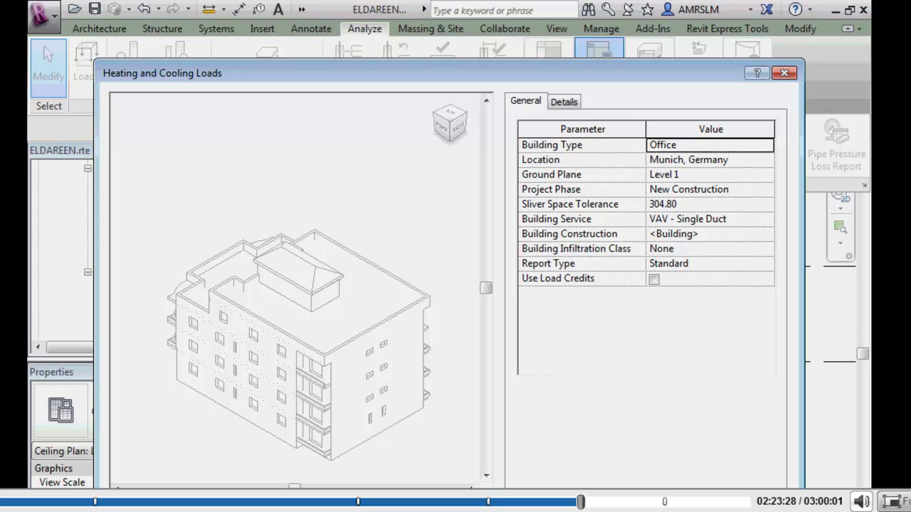
- Keep Office as the building type and bring up the Location, Weather and Site settings
click(710, 145)
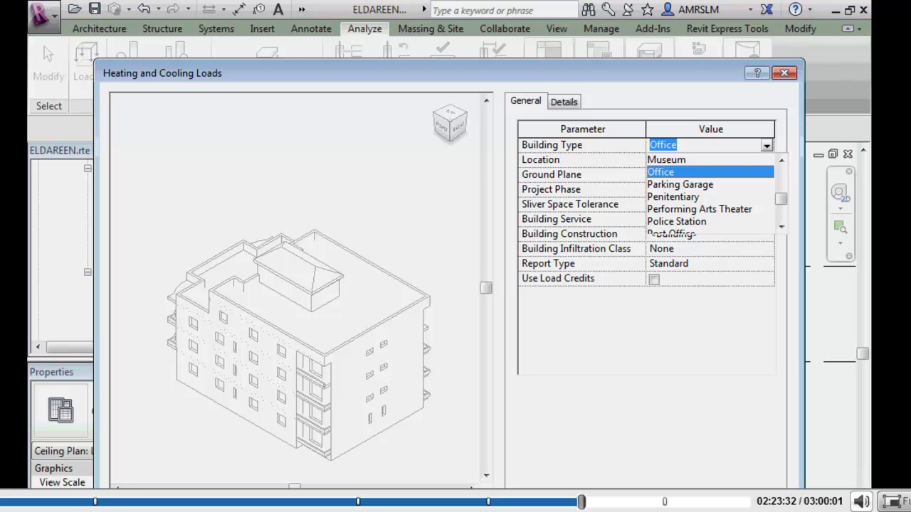
key(Escape)
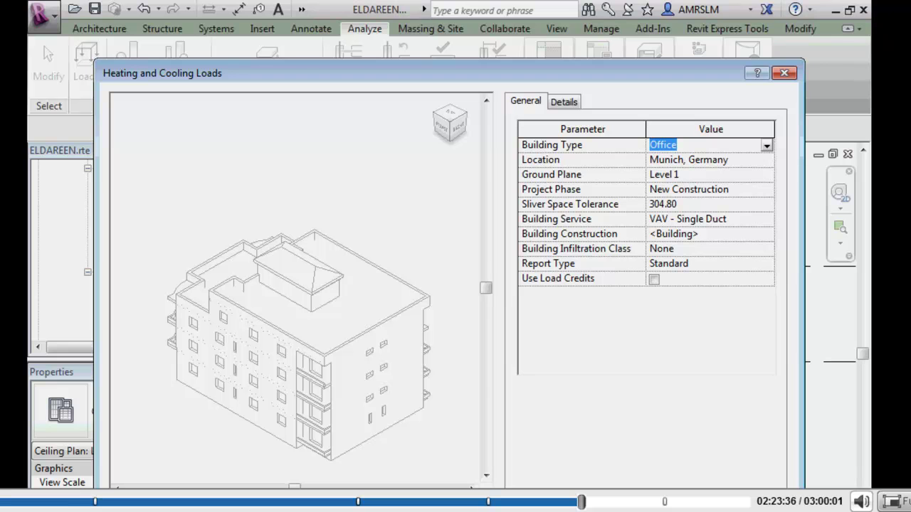
click(688, 160)
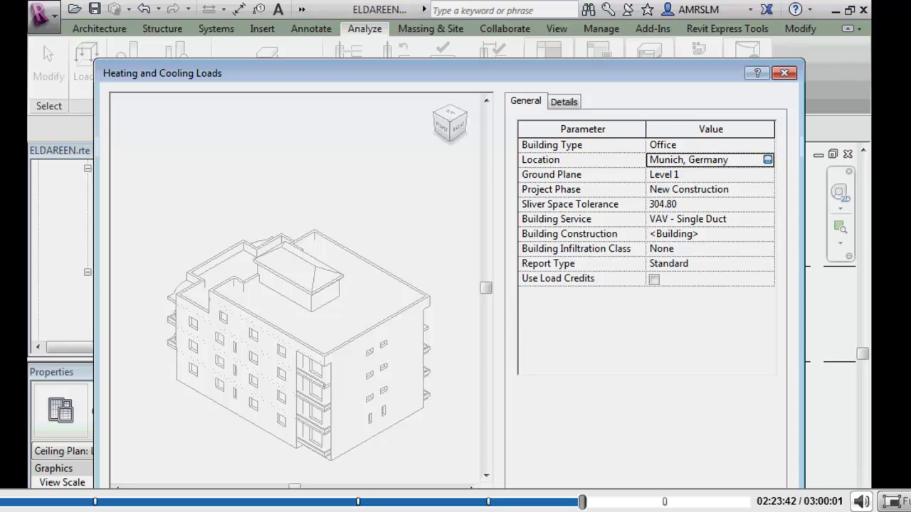
click(767, 160)
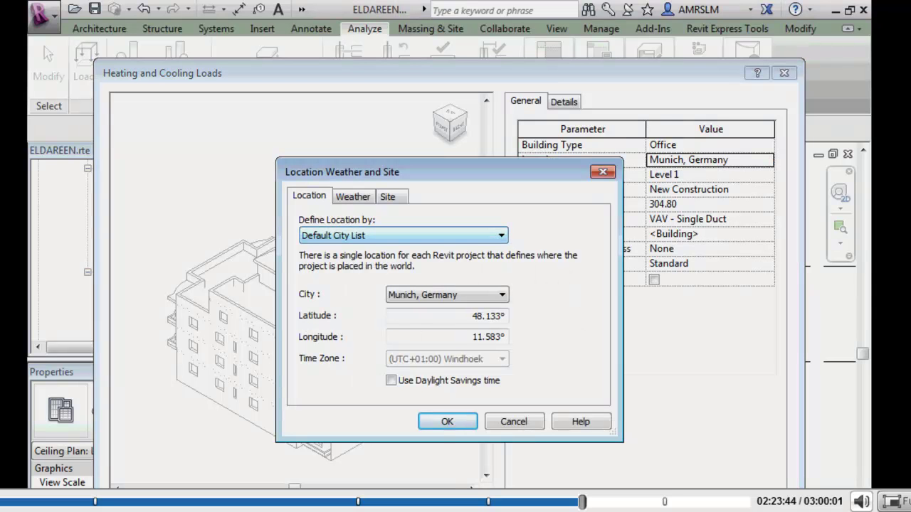
- Choose Cairo, Egypt from the Default City List, review its weather data, and accept it
key(alt+Down)
key(c)
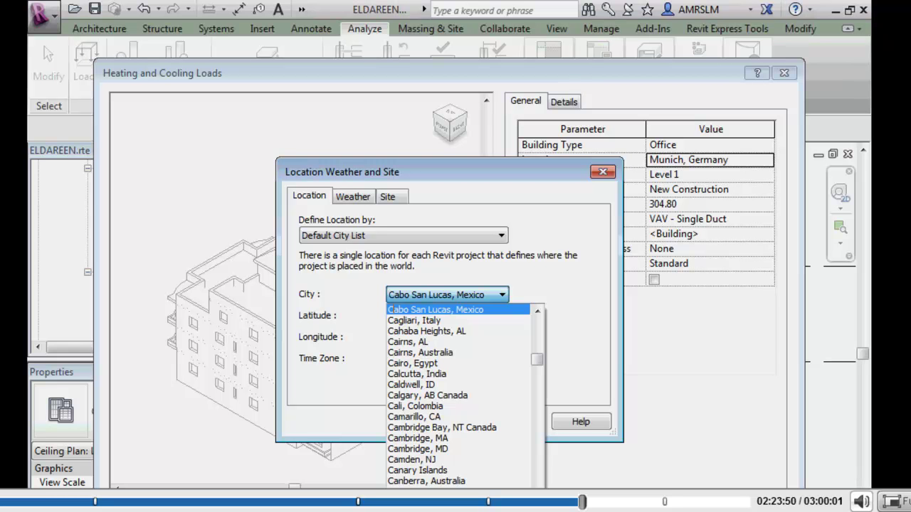
key(Down)
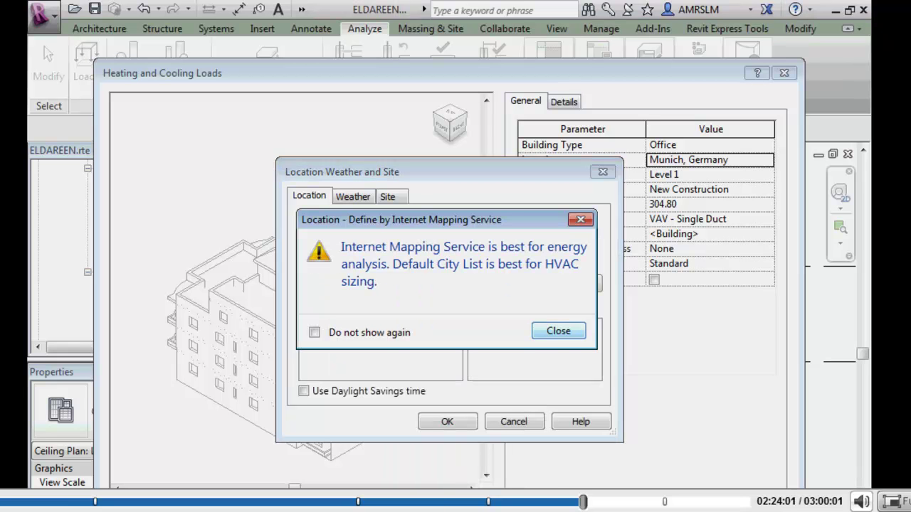
key(Return)
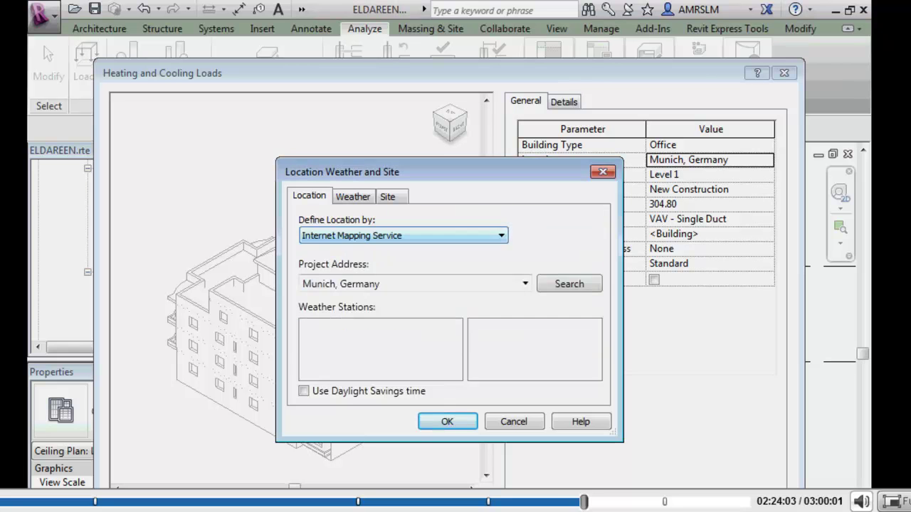
key(alt+Down)
key(Return)
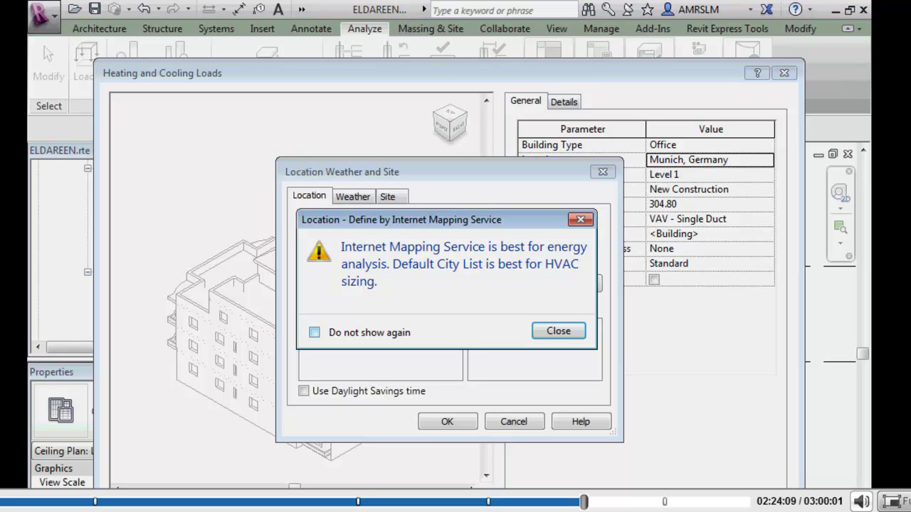
key(Return)
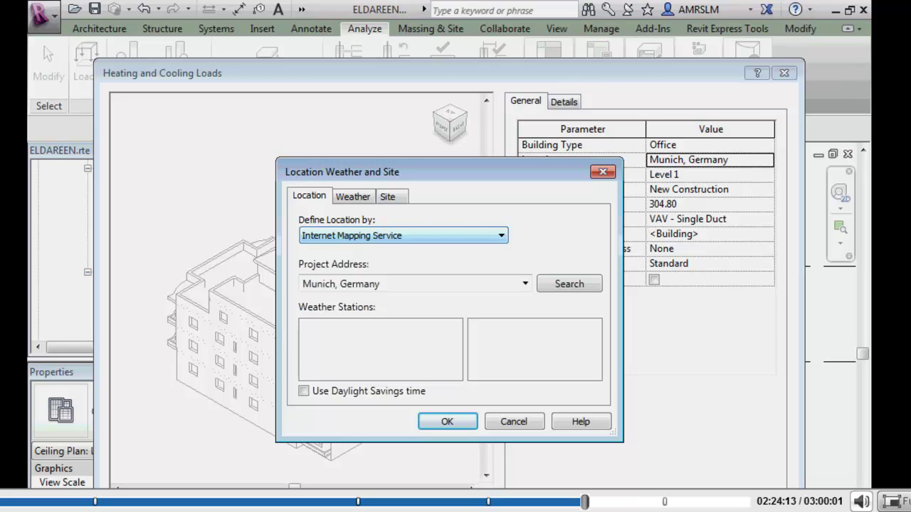
key(Up)
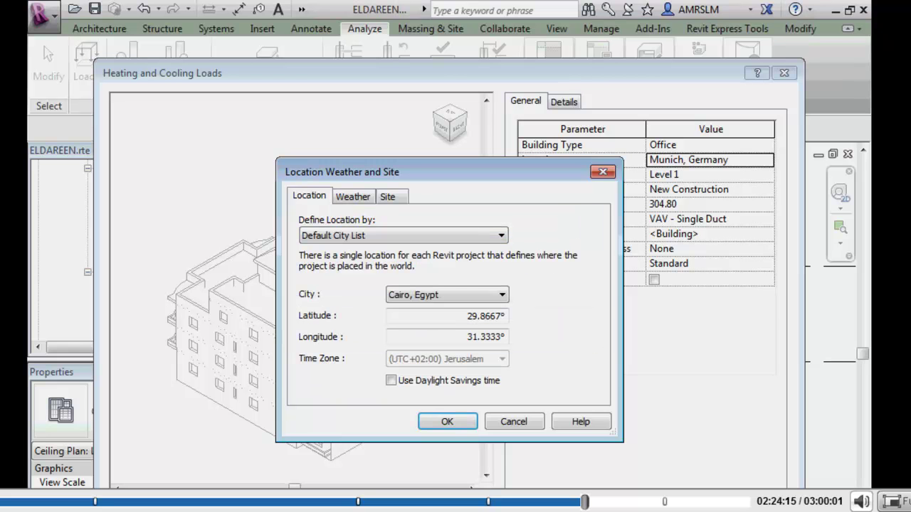
key(ctrl+Tab)
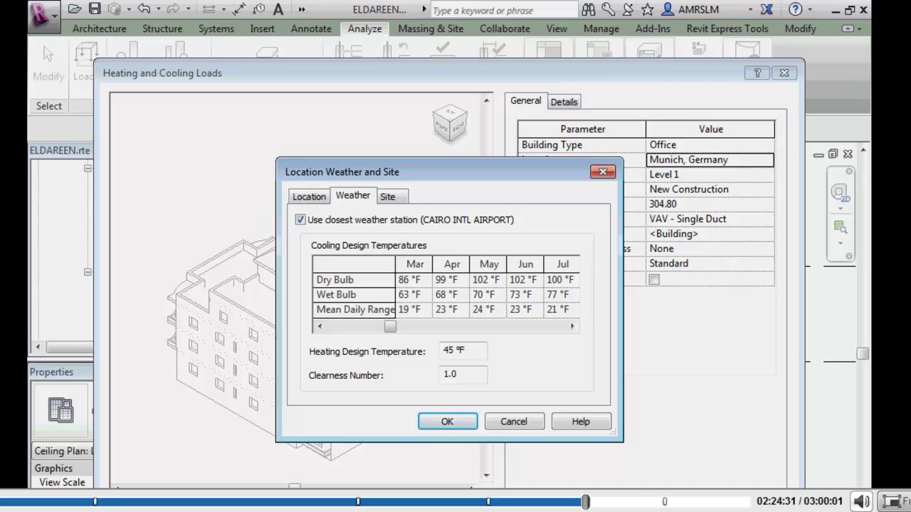
key(Return)
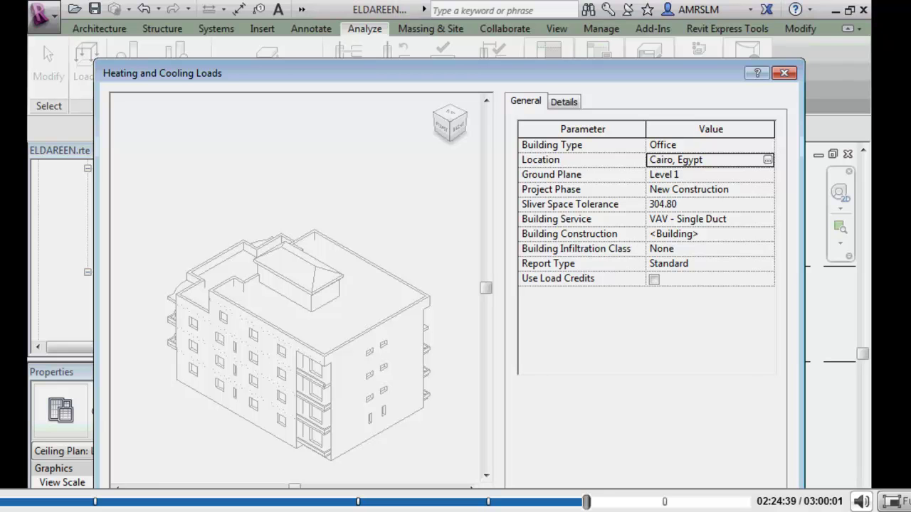
- Keep Level 1 ground plane, New Construction phase and VAV - Single Duct building service
click(766, 175)
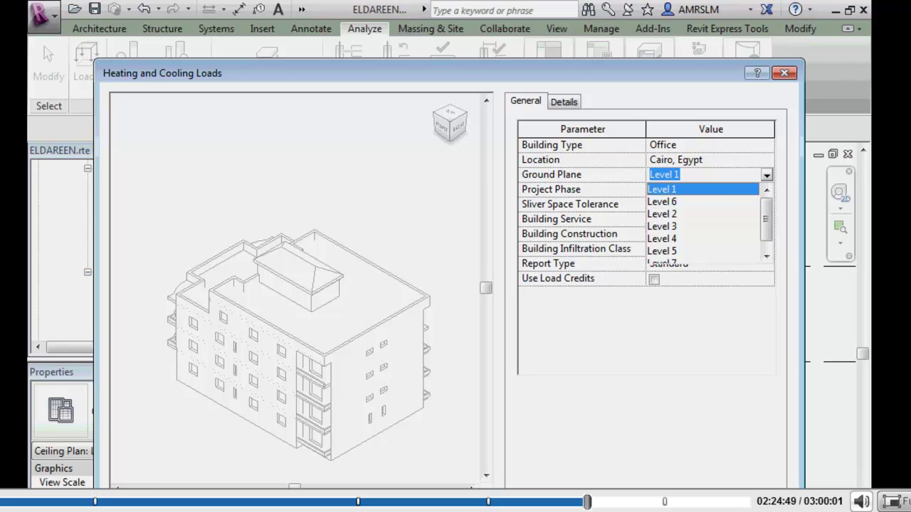
key(Return)
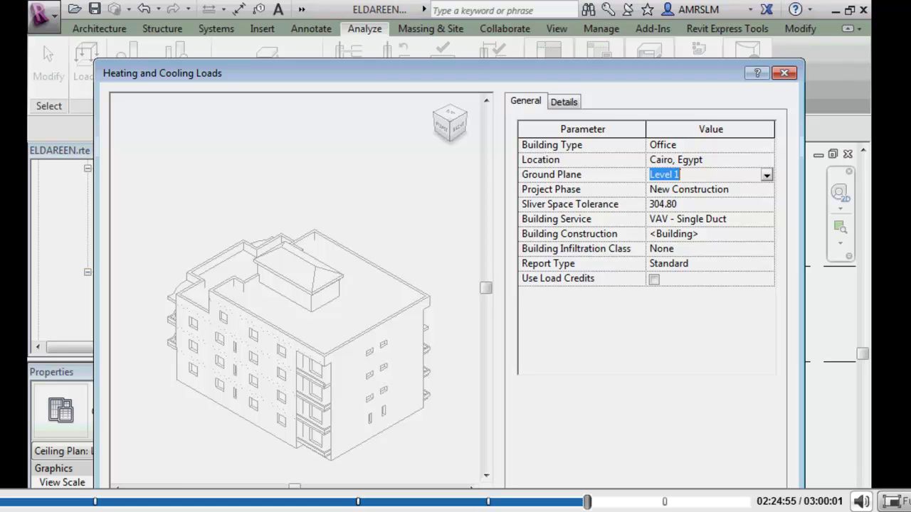
click(767, 189)
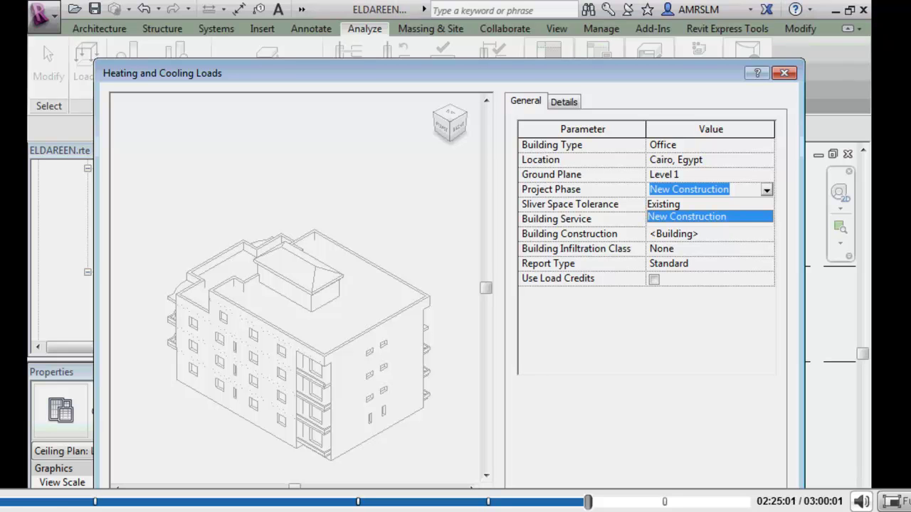
key(Return)
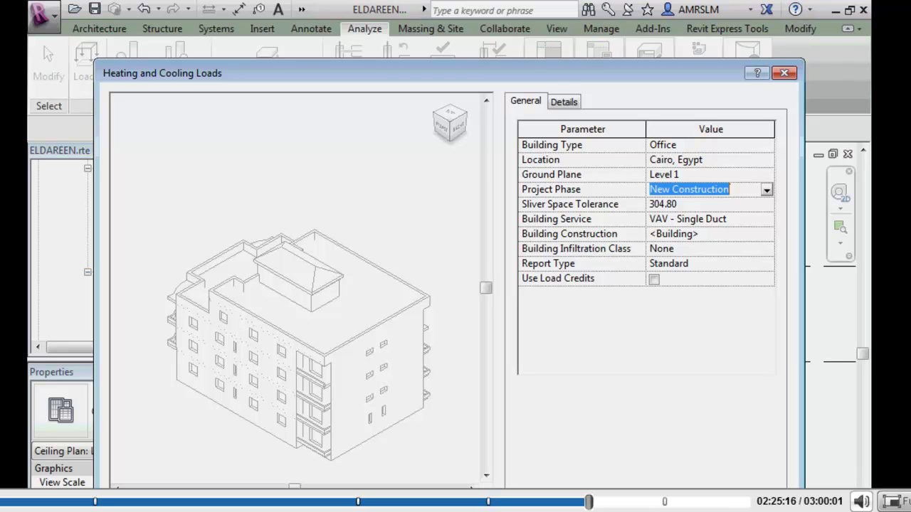
click(709, 220)
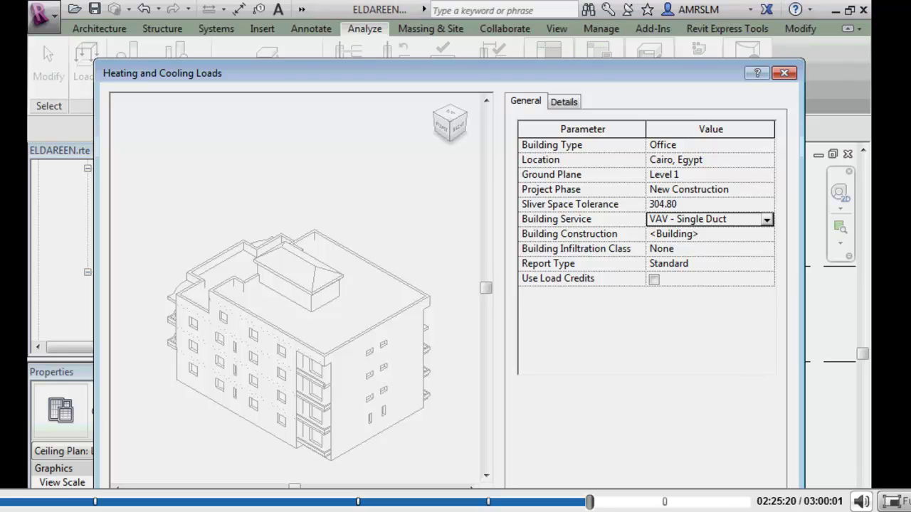
click(766, 220)
scroll(635, 271, up, 2)
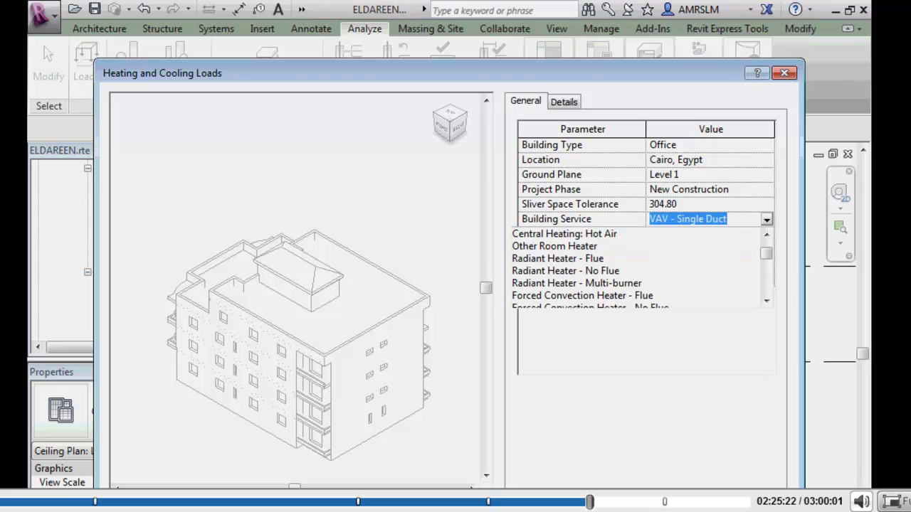
scroll(635, 271, up, 1)
scroll(635, 271, up, 1)
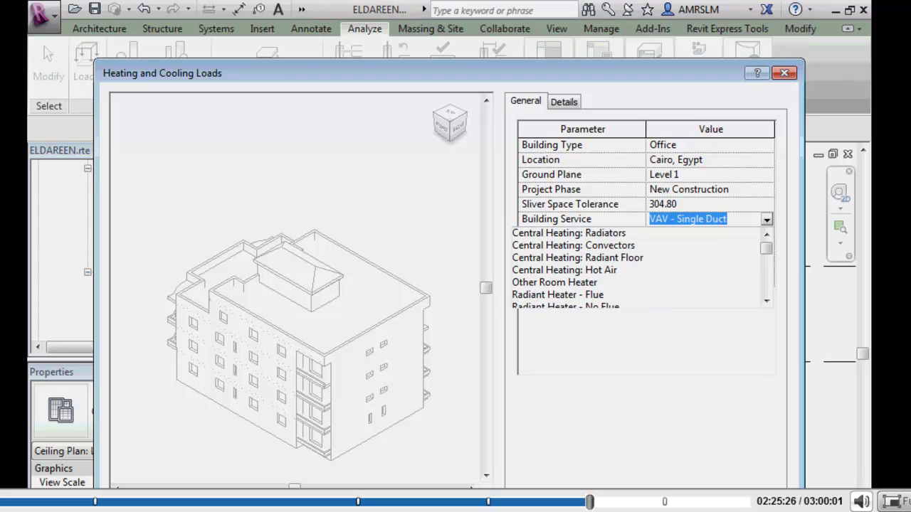
scroll(635, 270, down, 5)
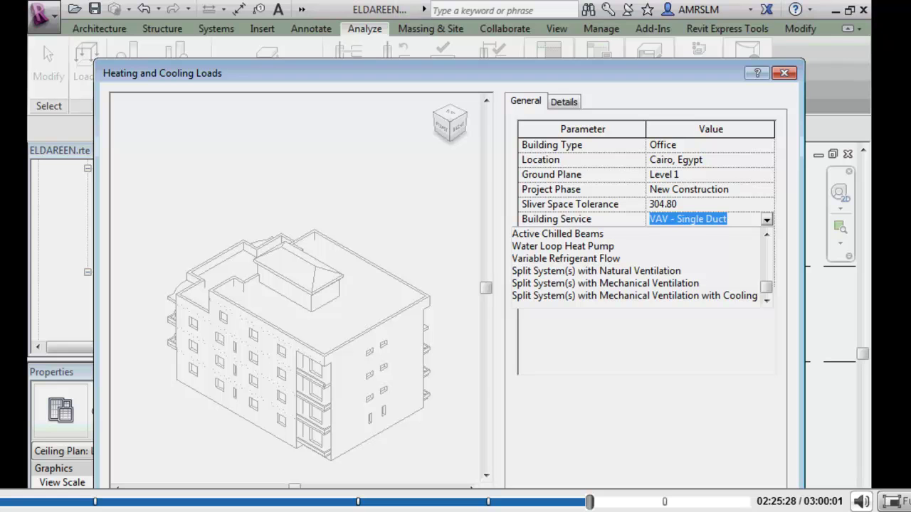
key(Escape)
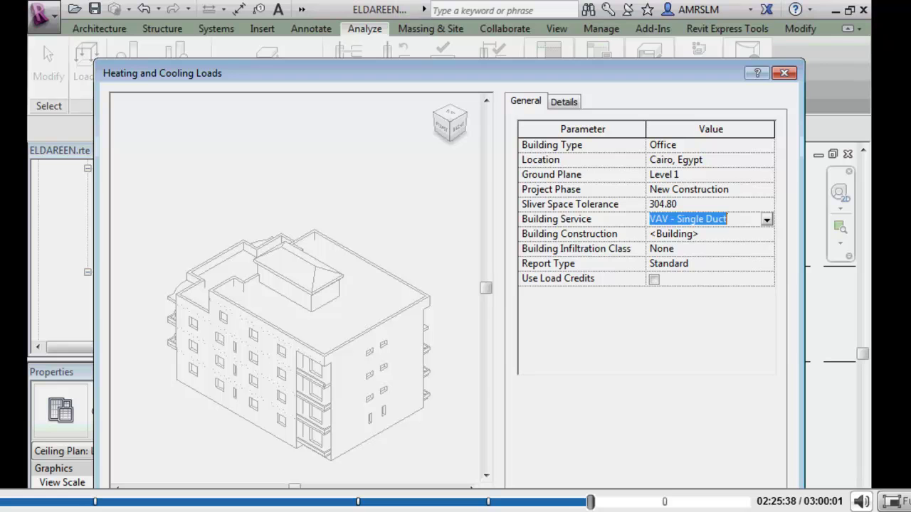
- Set the load report type to Simple and move to the Details page
click(767, 263)
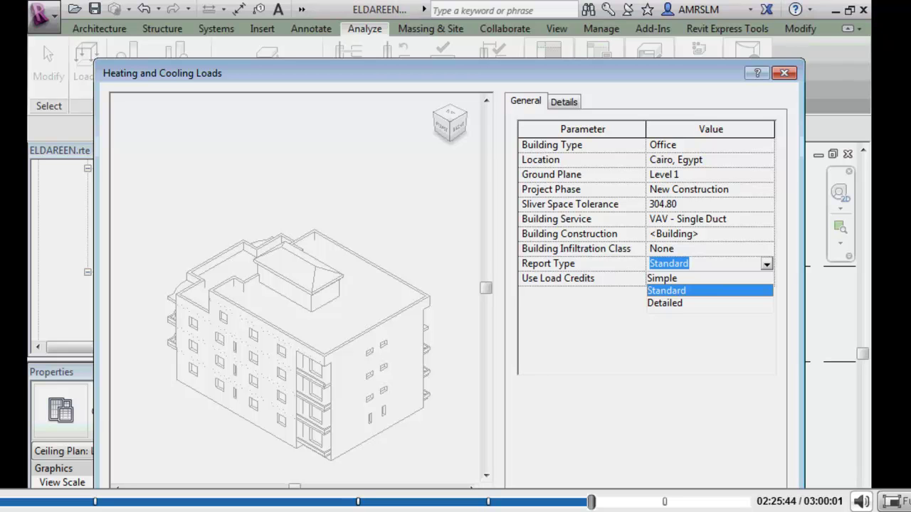
click(662, 278)
click(766, 264)
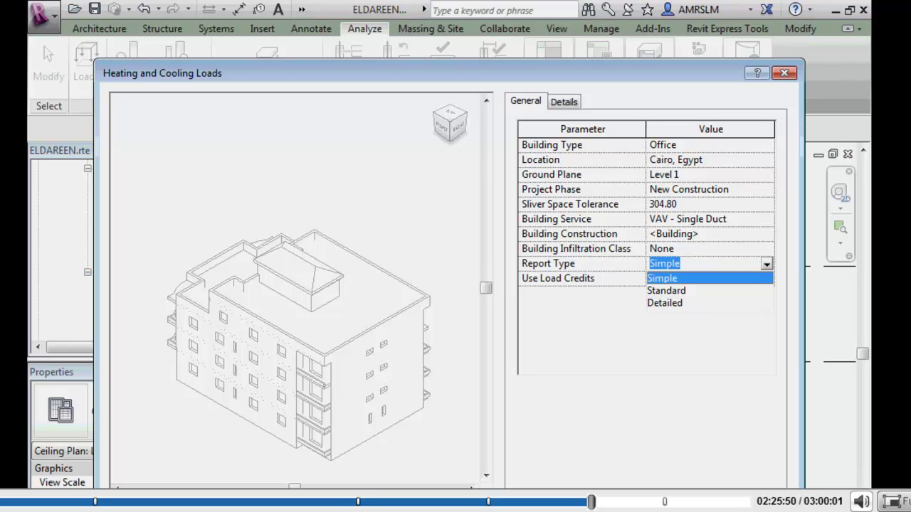
key(Return)
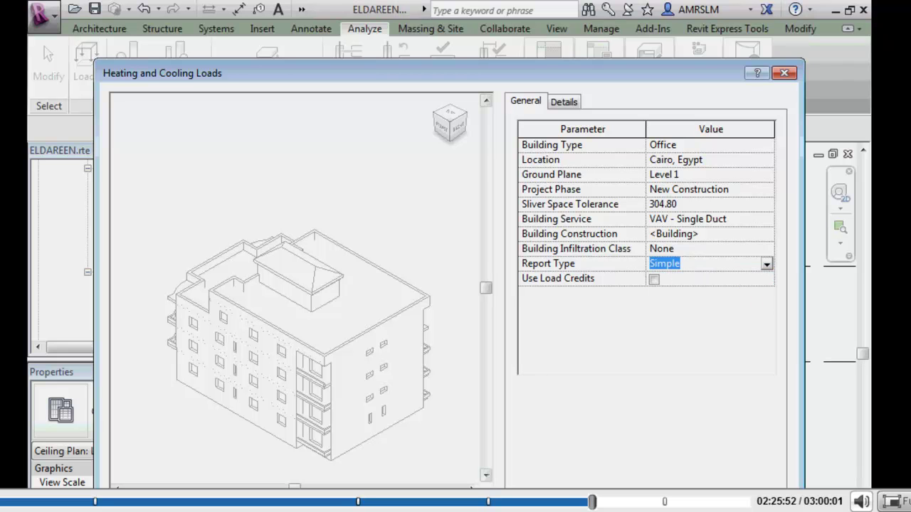
click(564, 101)
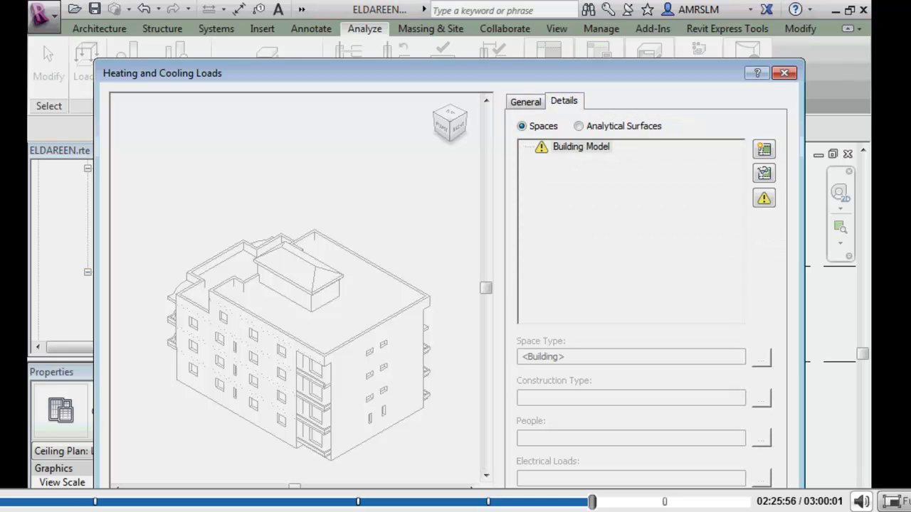
- List Analytical Surfaces and select the Building Model entry
click(579, 126)
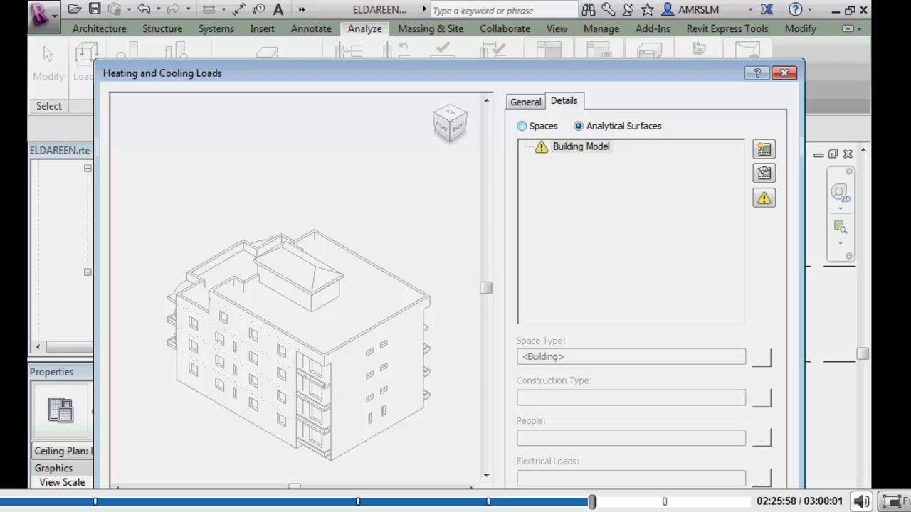
click(581, 146)
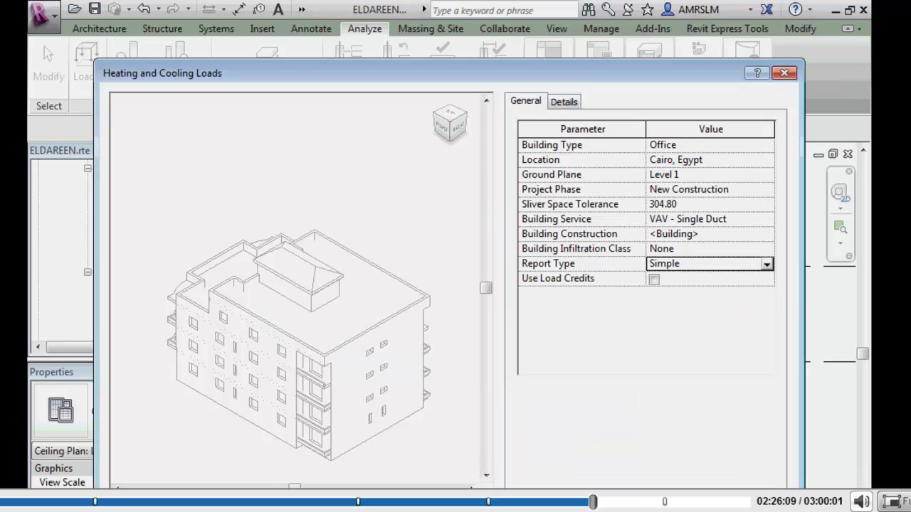
- Close the loads dialog and start placing a Space, agreeing to load a space tag family
key(Escape)
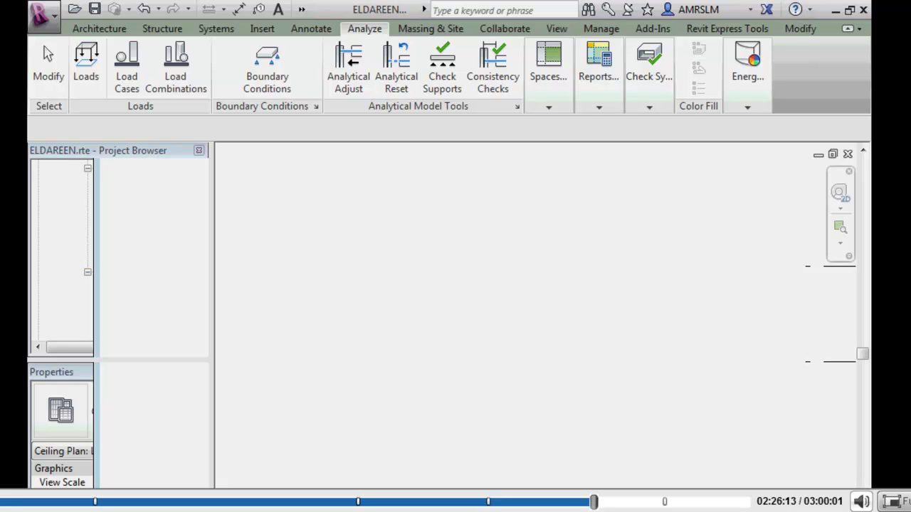
click(548, 107)
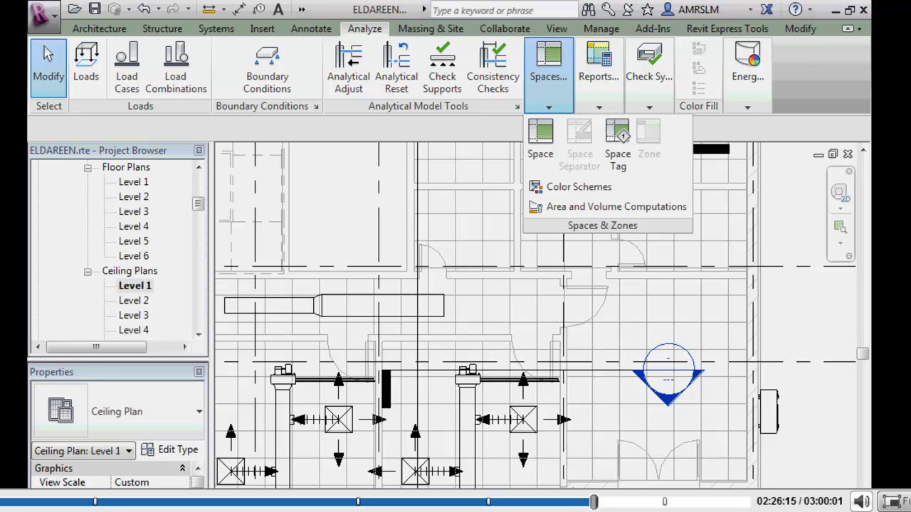
click(617, 135)
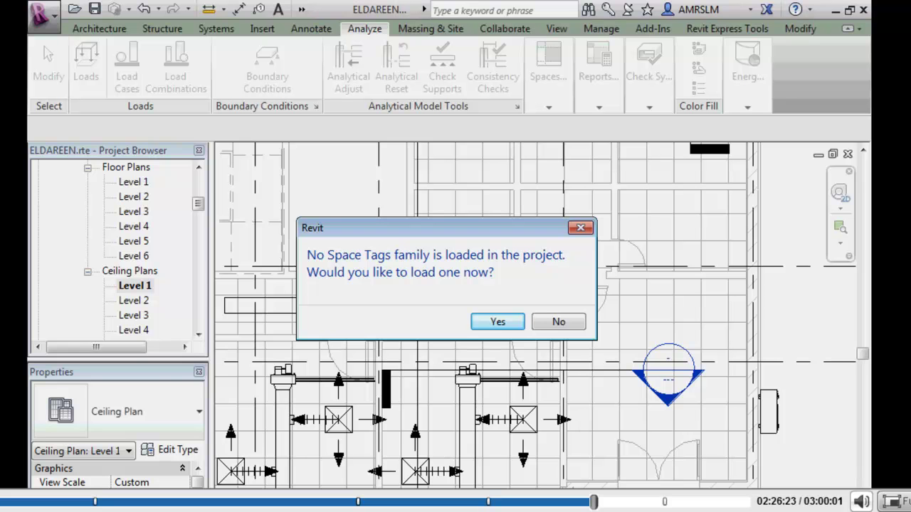
key(Return)
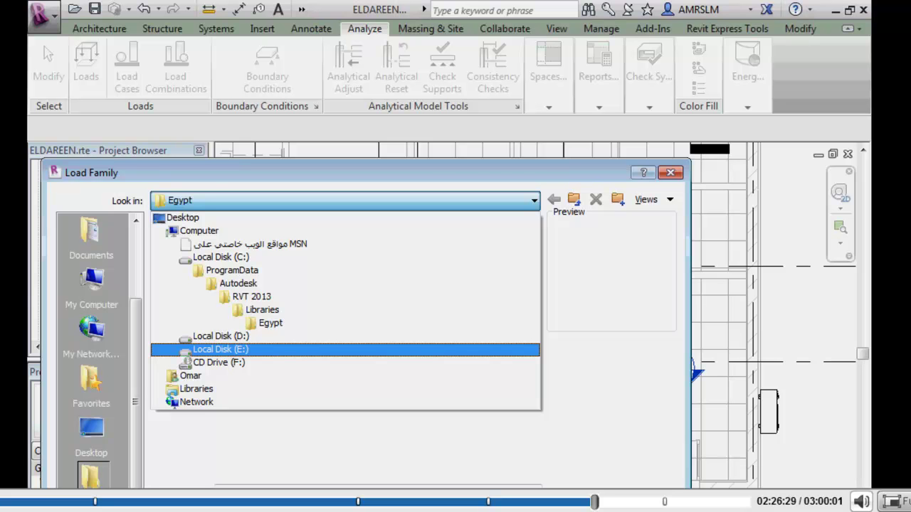
- Browse drive E: to the Space Tags folder to load the M_Space Tag family
click(221, 349)
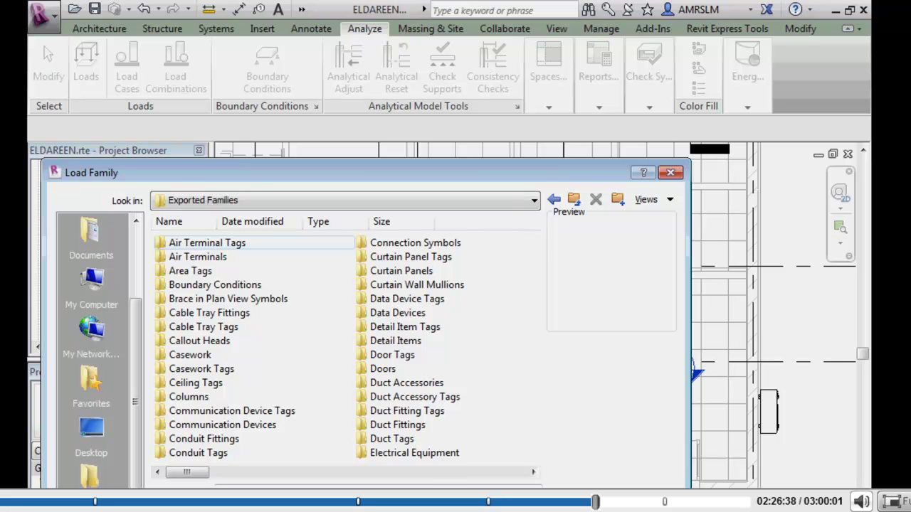
key(s)
key(p)
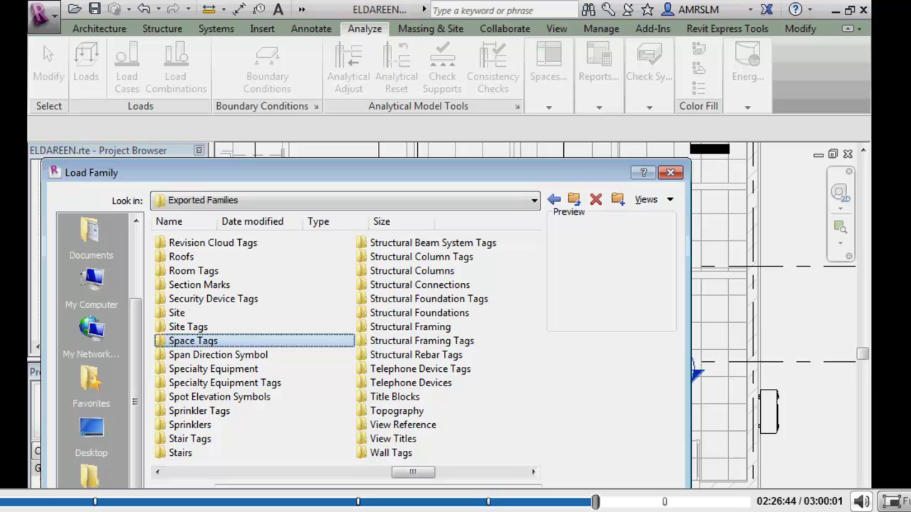
key(Return)
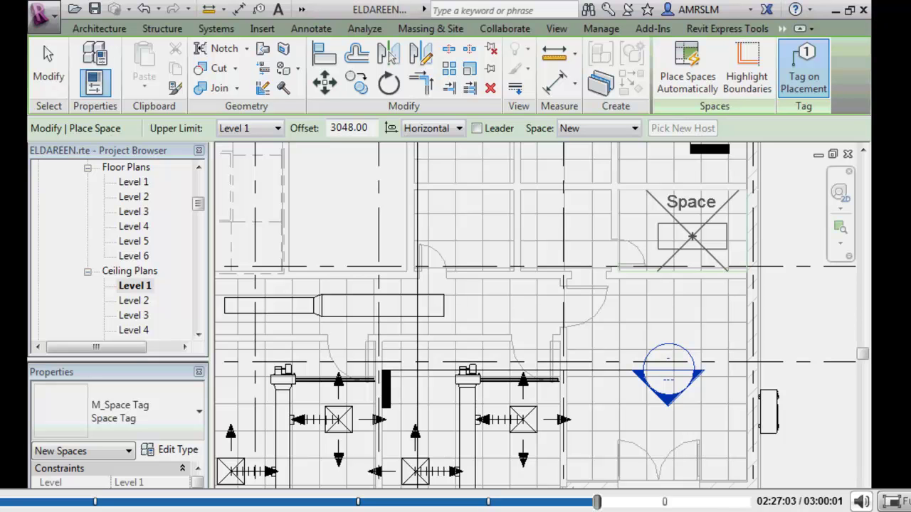
- Bring up Visibility/Graphic Overrides for the Level 1 reflected ceiling plan with VG
key(v)
key(g)
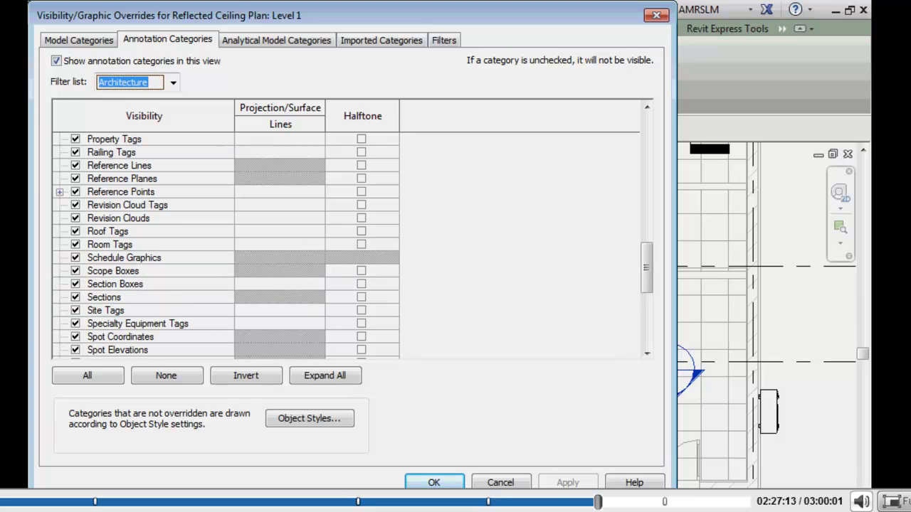
- Browse the Annotation and Model Categories lists, selecting Scope Boxes and then Stairs
click(114, 270)
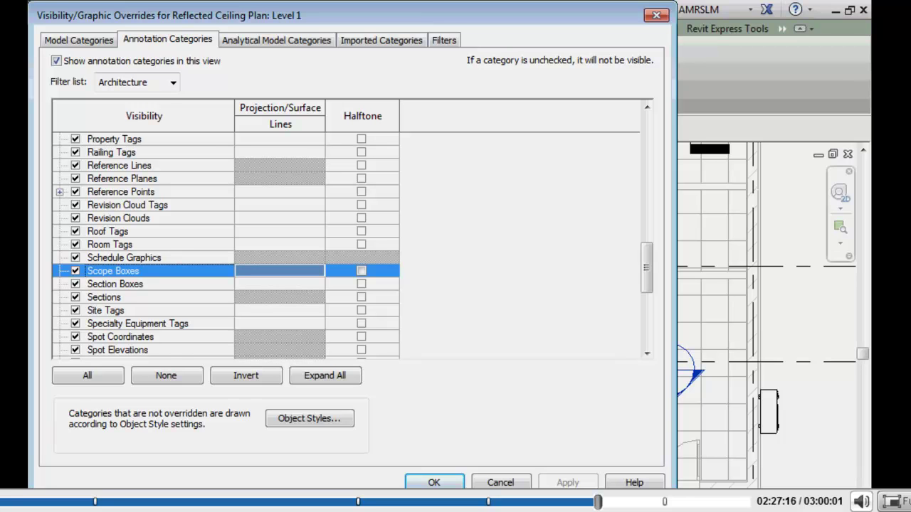
key(ctrl+shift+Tab)
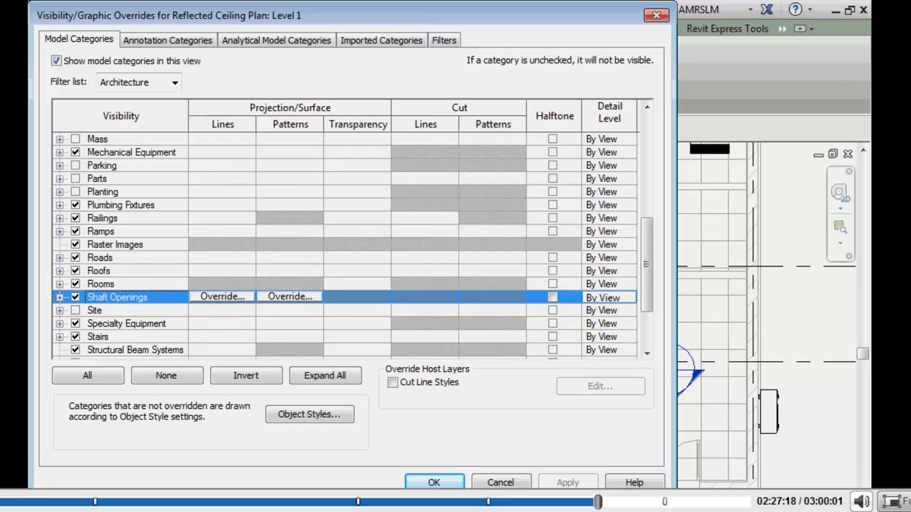
scroll(345, 245, down, 2)
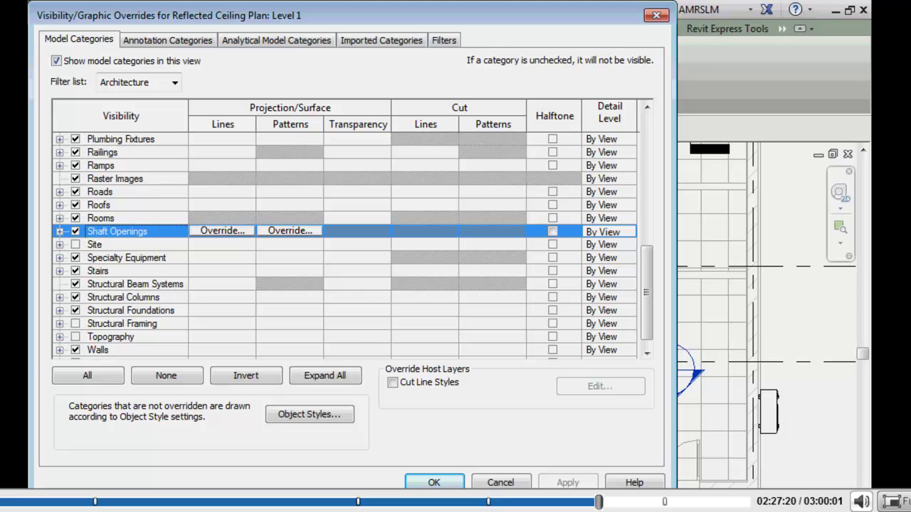
scroll(346, 246, down, 1)
key(ctrl+Tab)
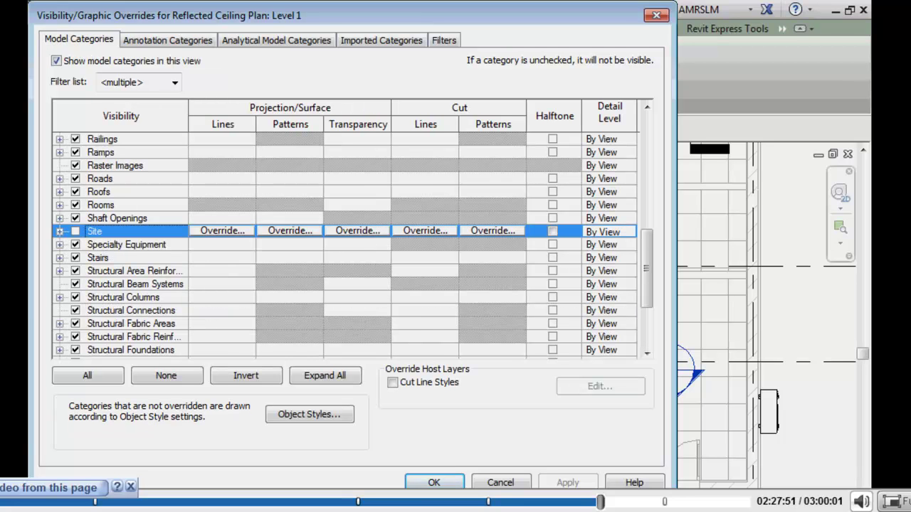
click(98, 257)
scroll(341, 242, down, 1)
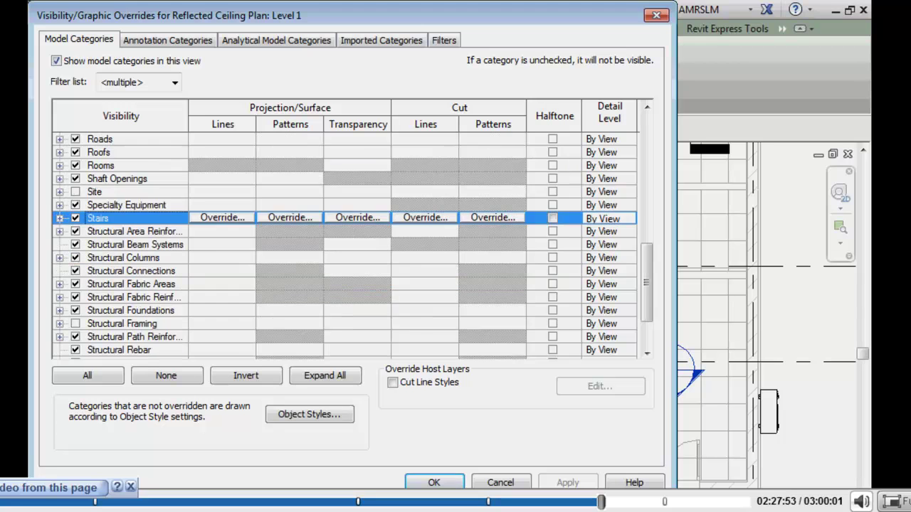
scroll(342, 242, down, 2)
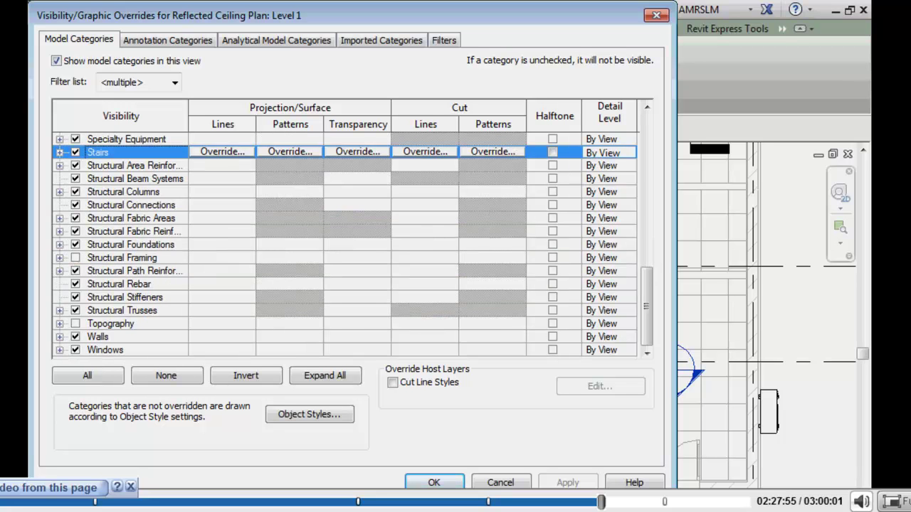
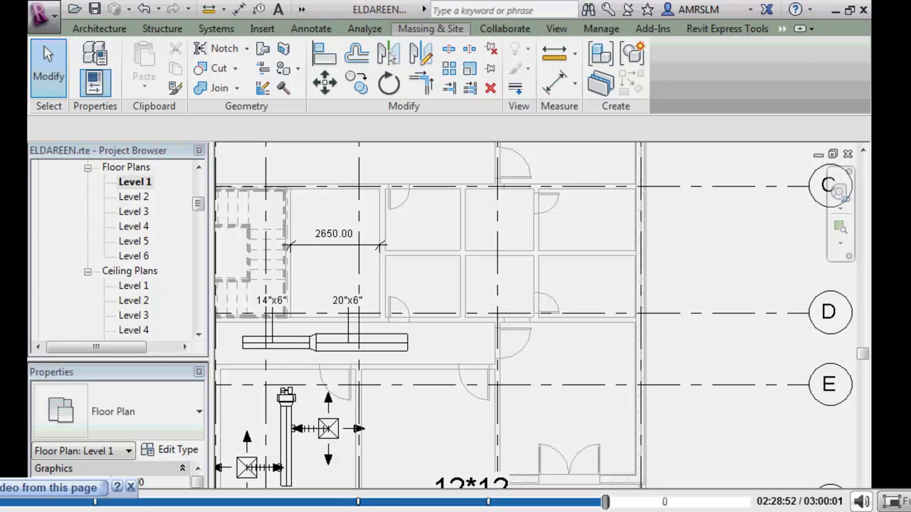
- Start the Space tool (MV) and glance at Level 1's Visibility/Graphics overrides without changes
key(m)
key(v)
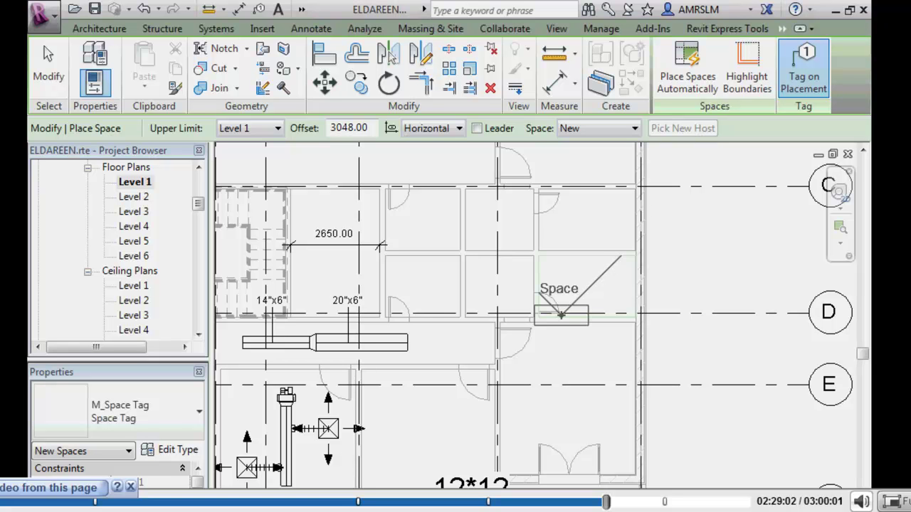
key(v)
key(g)
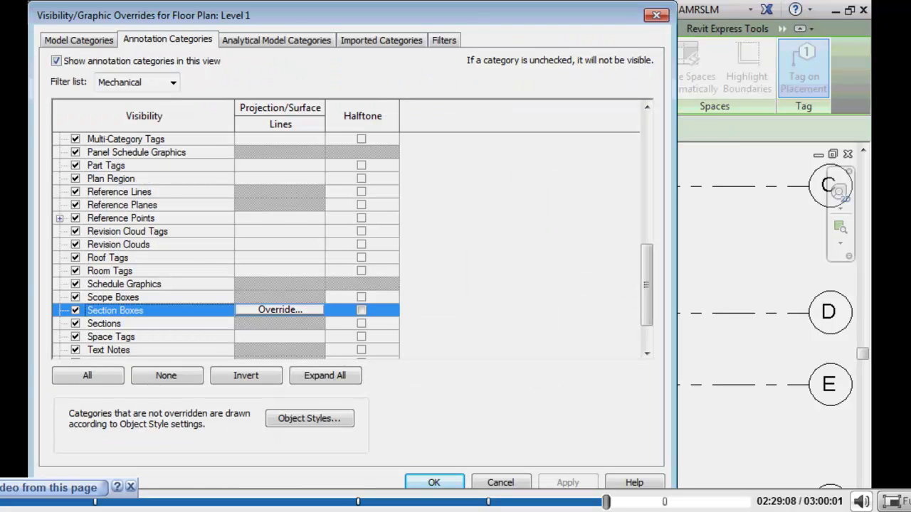
key(Escape)
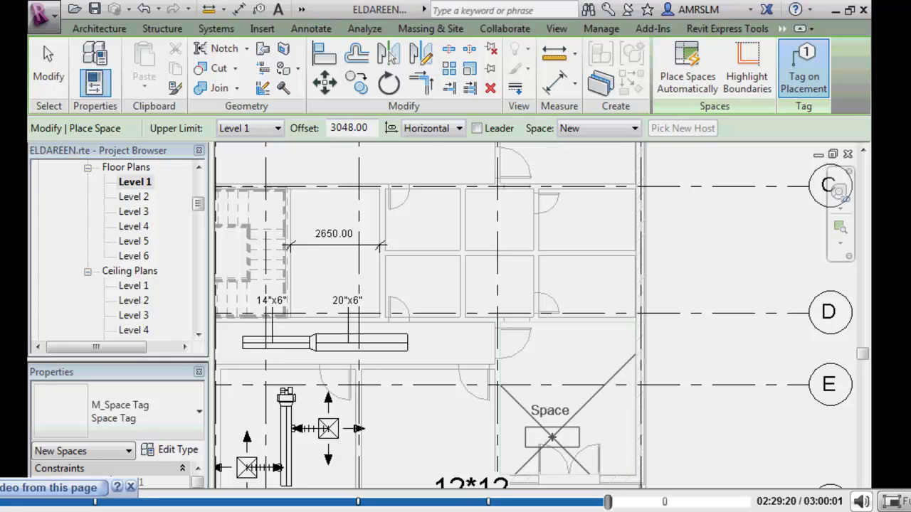
key(Escape)
key(Escape)
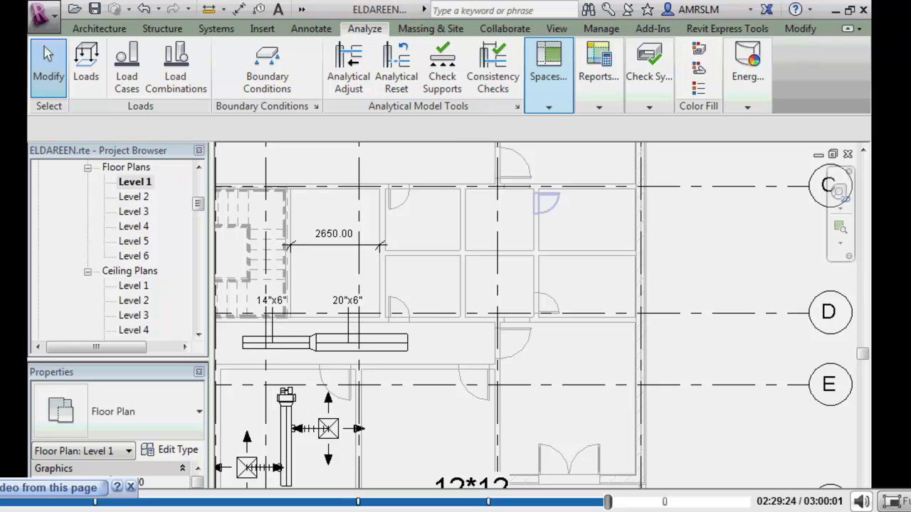
- Place spaces in the Level 1 rooms and expand the Spaces category in Visibility/Graphics
click(548, 64)
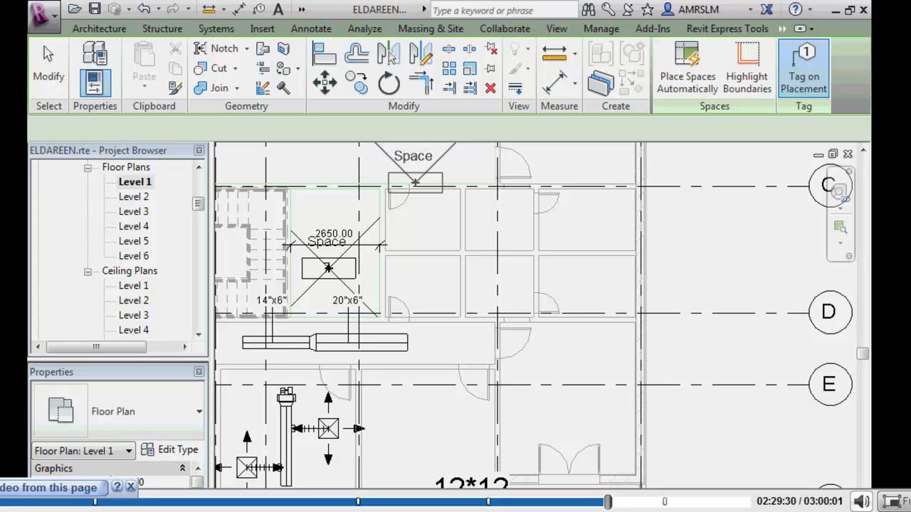
key(Escape)
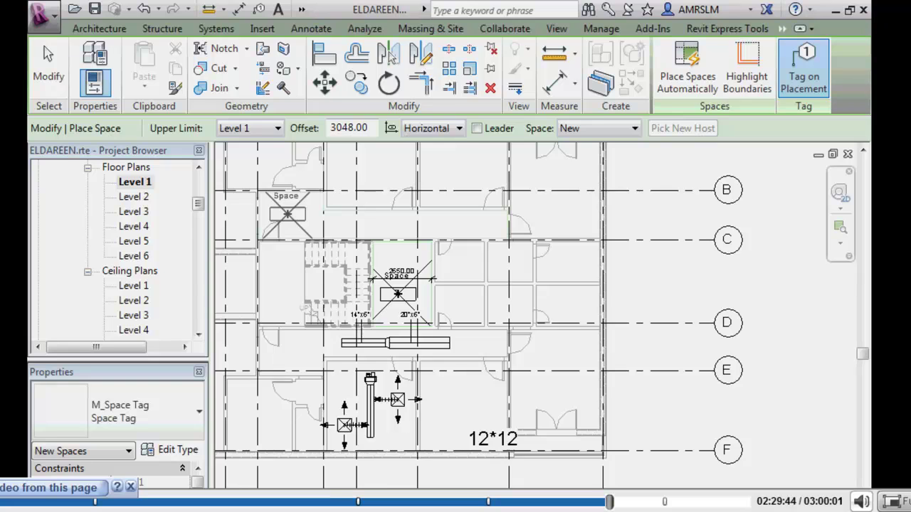
key(v)
key(v)
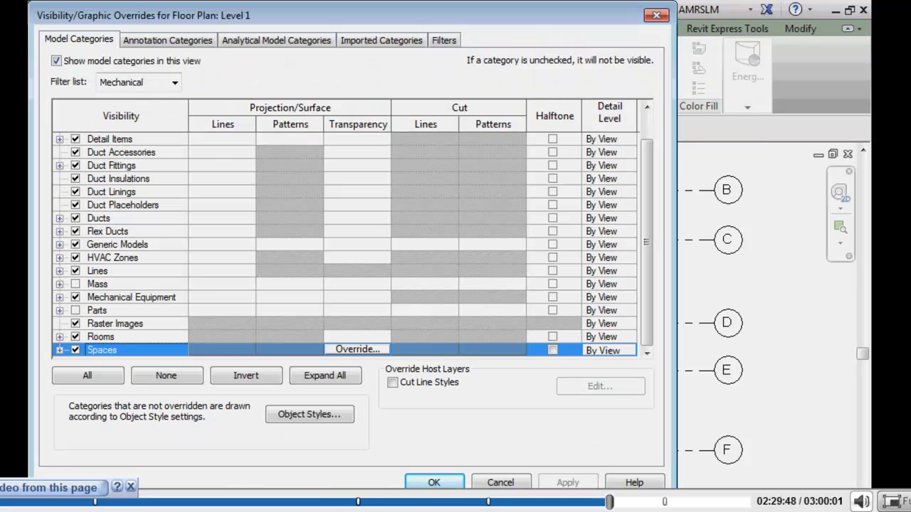
click(59, 350)
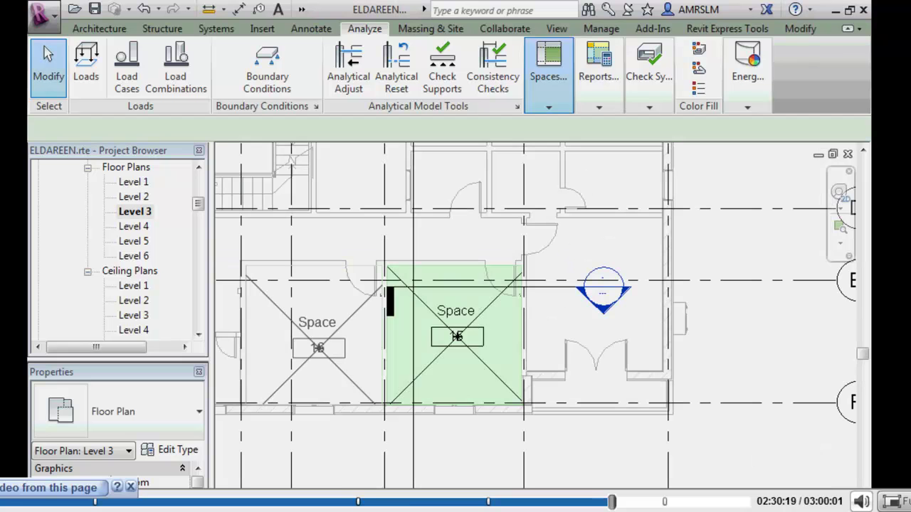
- Exit the space tool and scroll the Project Browser down to the North elevation
key(Escape)
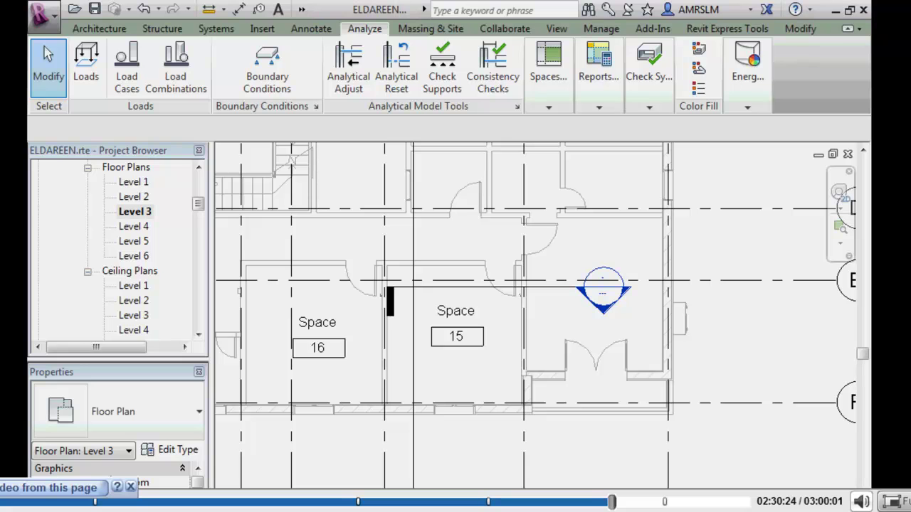
scroll(117, 250, down, 5)
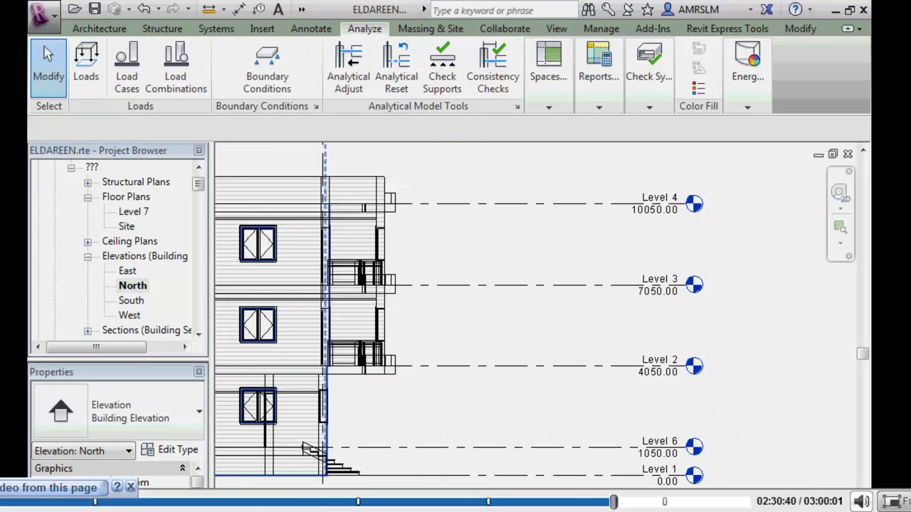
- Rename Level 1 to 'ground' in the North elevation and return to the floor plan
click(304, 448)
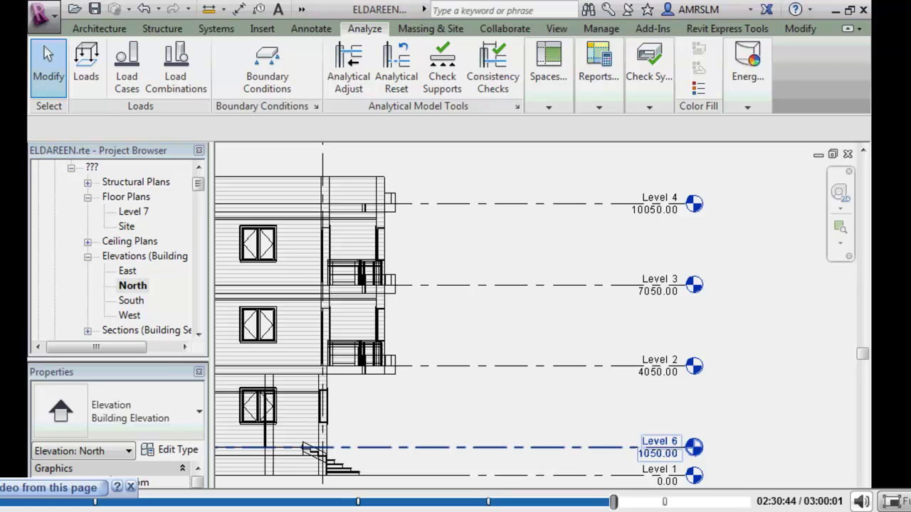
click(693, 477)
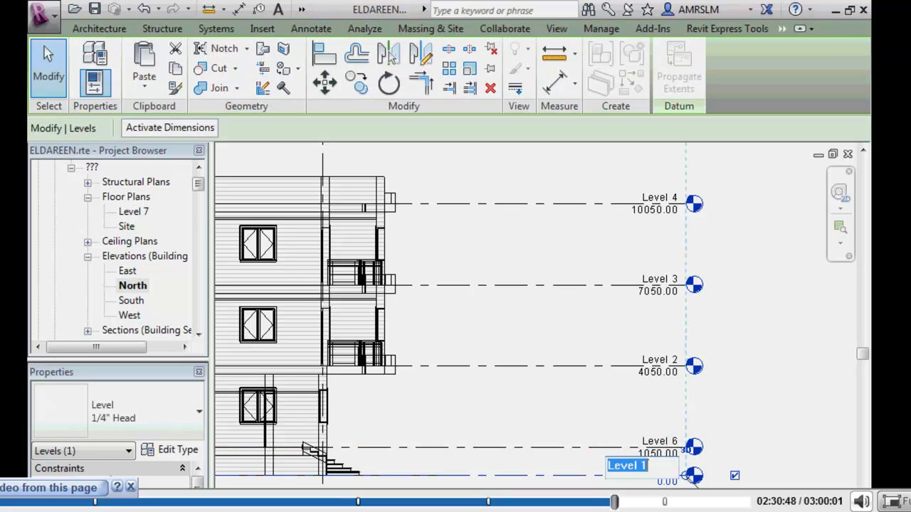
text(ground)
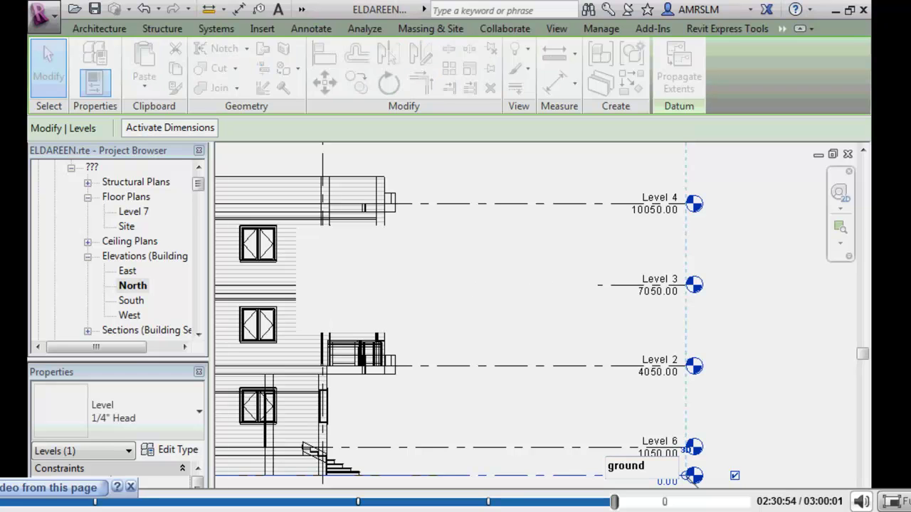
key(Return)
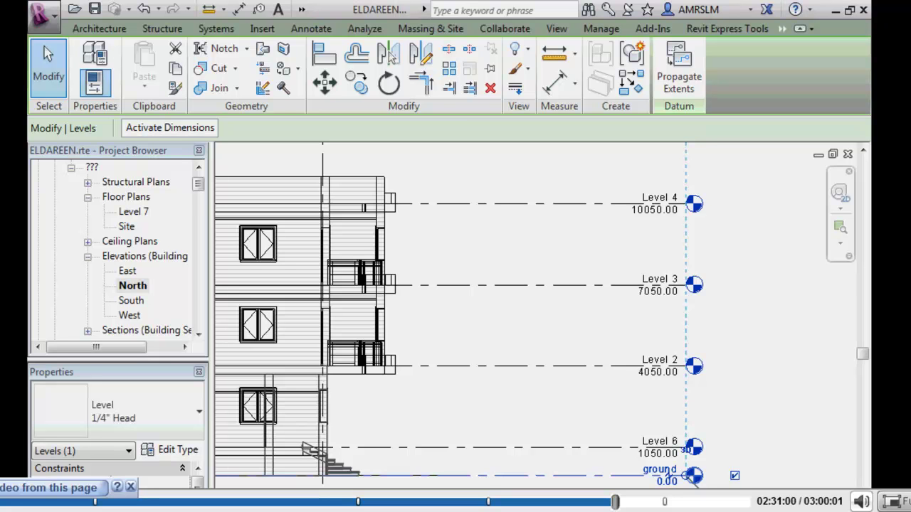
key(ctrl+Tab)
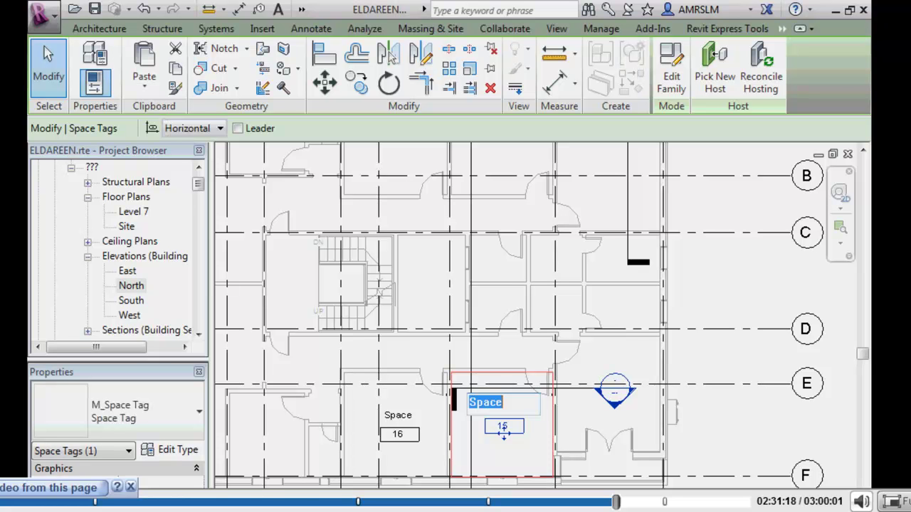
- Name space 15 'غرفة الفيران' and give its tag the Space Tag With Area type
text(غرفة الفيران)
key(Return)
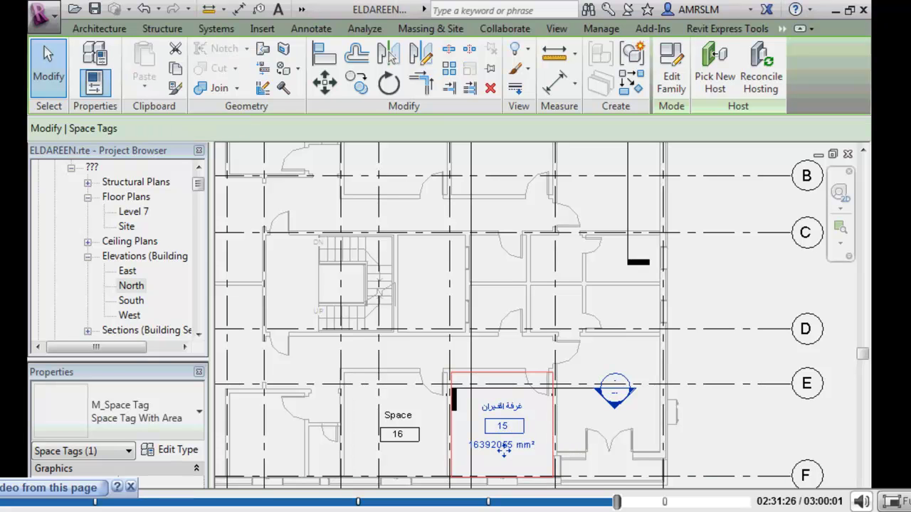
click(504, 448)
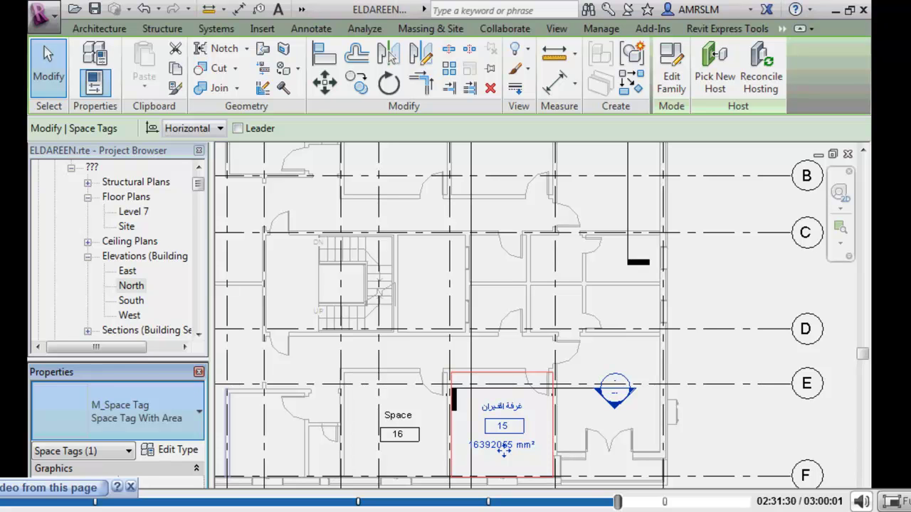
key(Down)
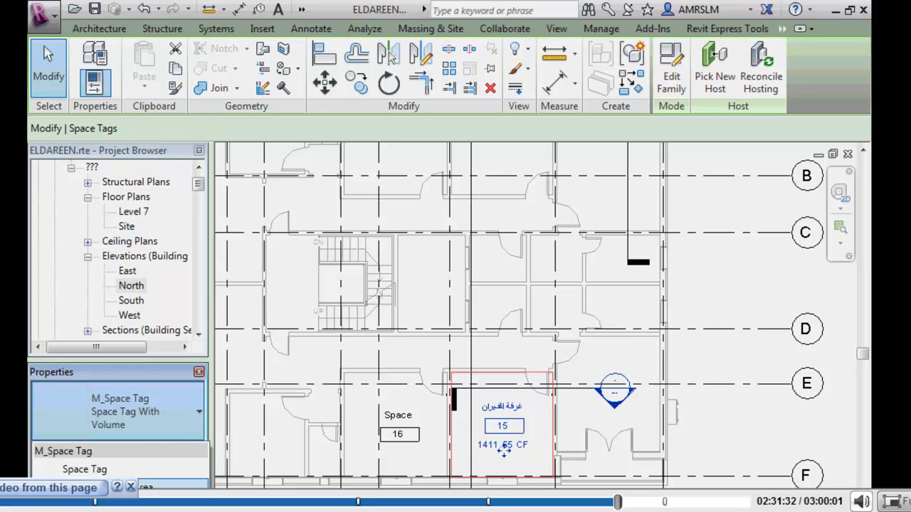
key(Escape)
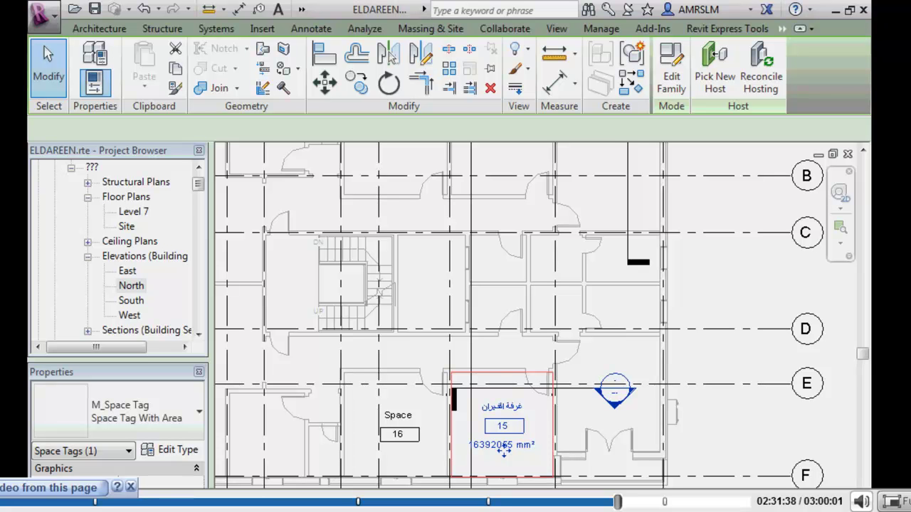
- Shift the wall above space 15 slightly down, then bring up Project Units with UN
click(450, 383)
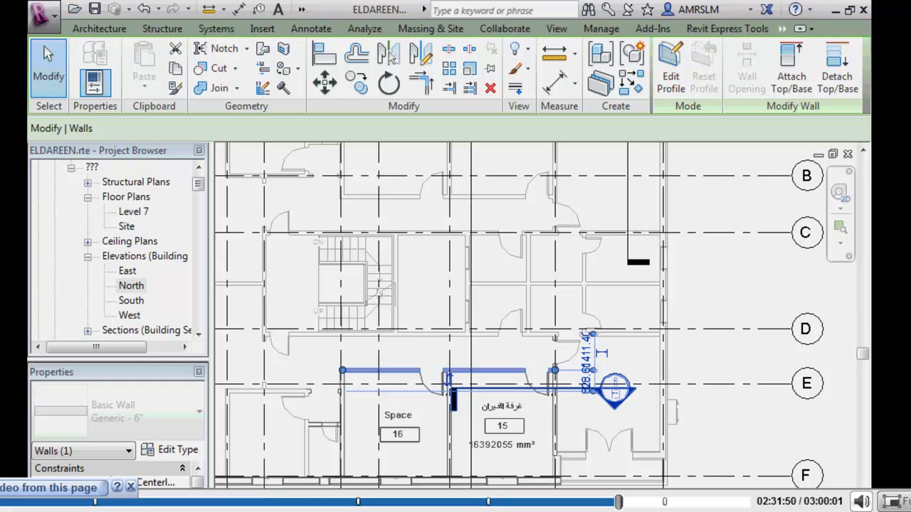
drag(398, 370, 399, 373)
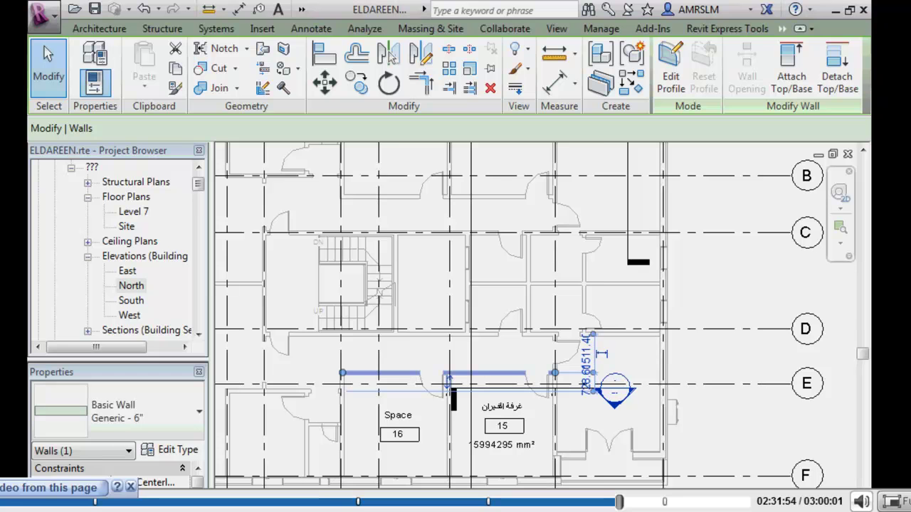
key(u)
key(n)
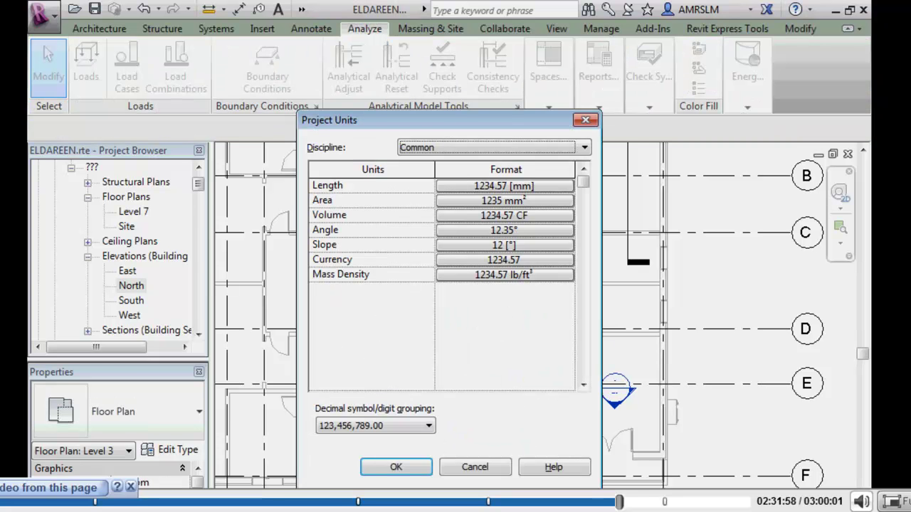
- Format areas in square meters so space 15's tag reads 20 m²
click(504, 200)
click(496, 216)
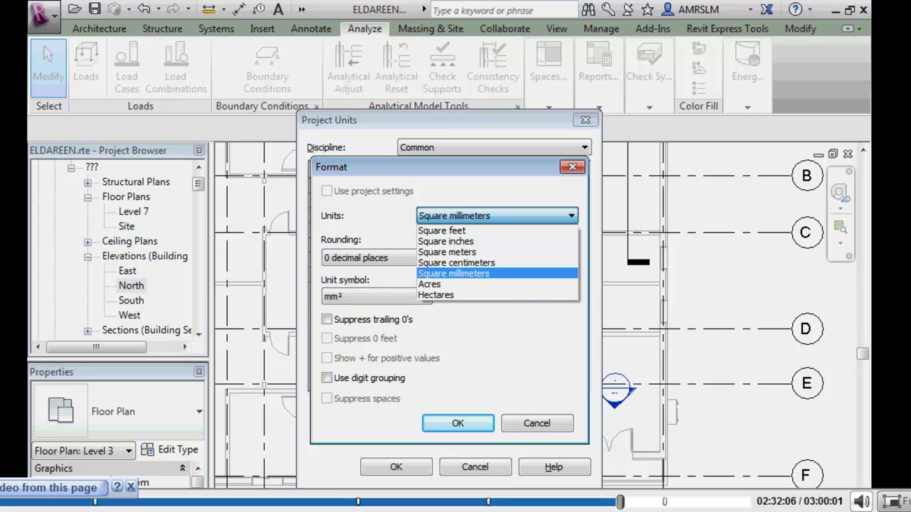
click(447, 252)
click(376, 257)
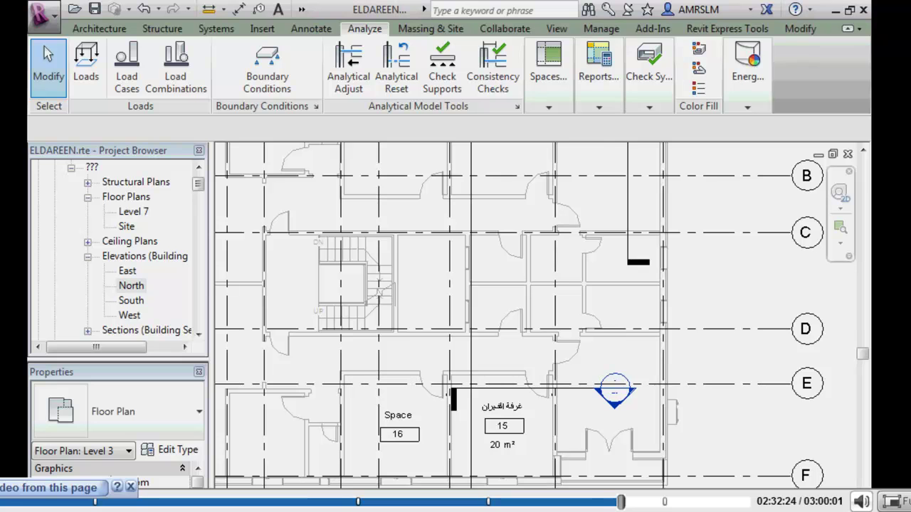
click(598, 106)
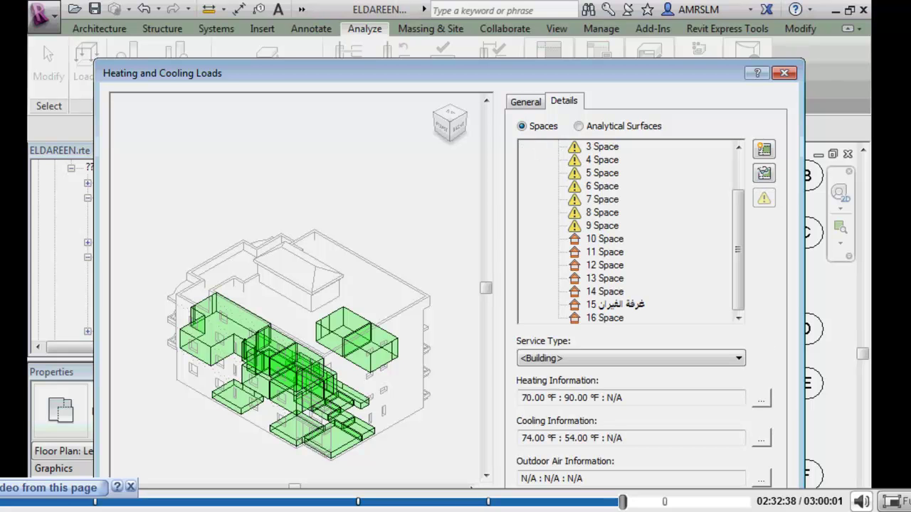
- Review space 16's load details and space type settings in Heating and Cooling Loads
click(604, 318)
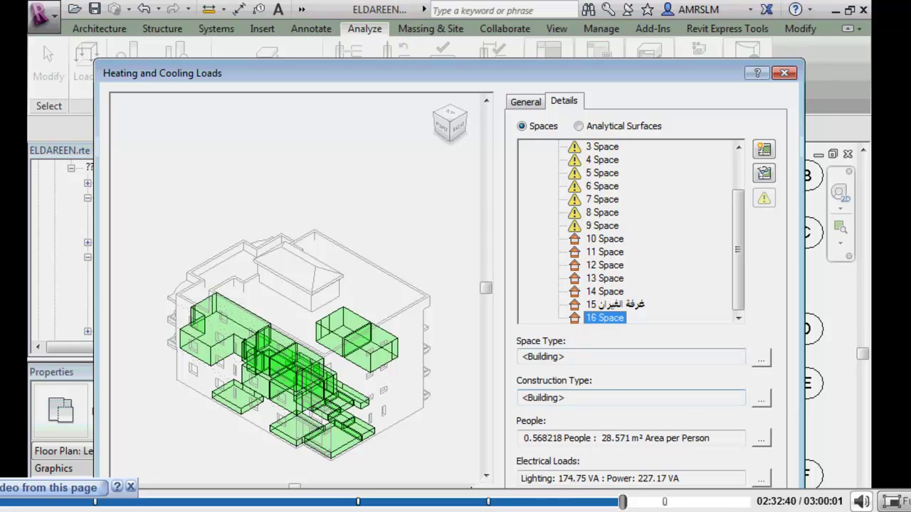
click(761, 358)
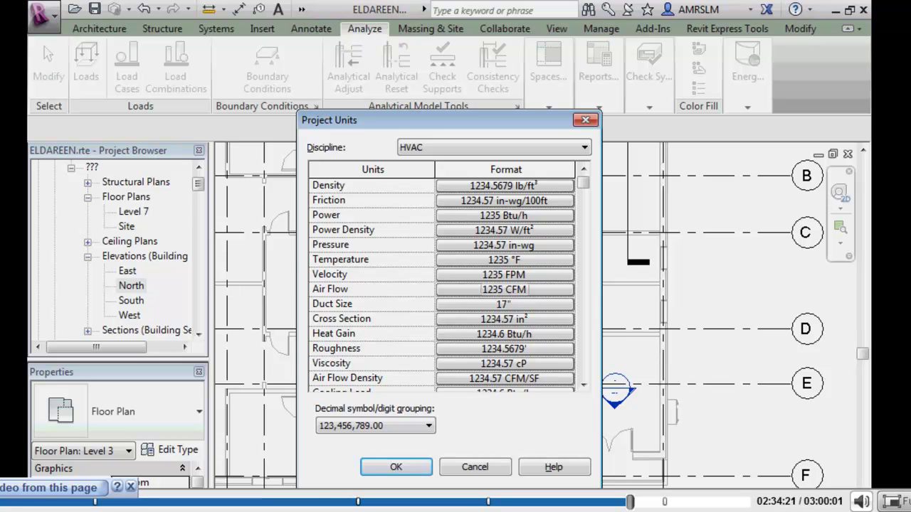
- Check the temperature format, then select the vertical duct between the lower air terminals
click(504, 260)
click(496, 216)
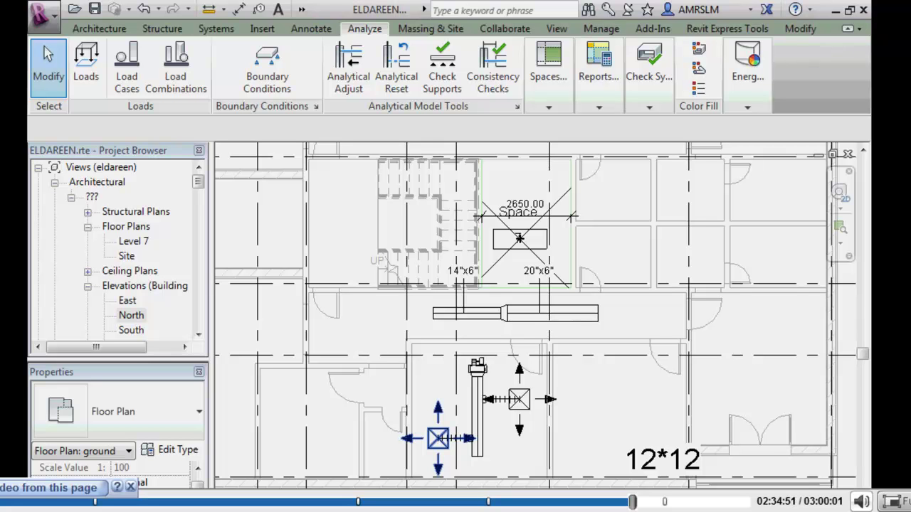
click(477, 413)
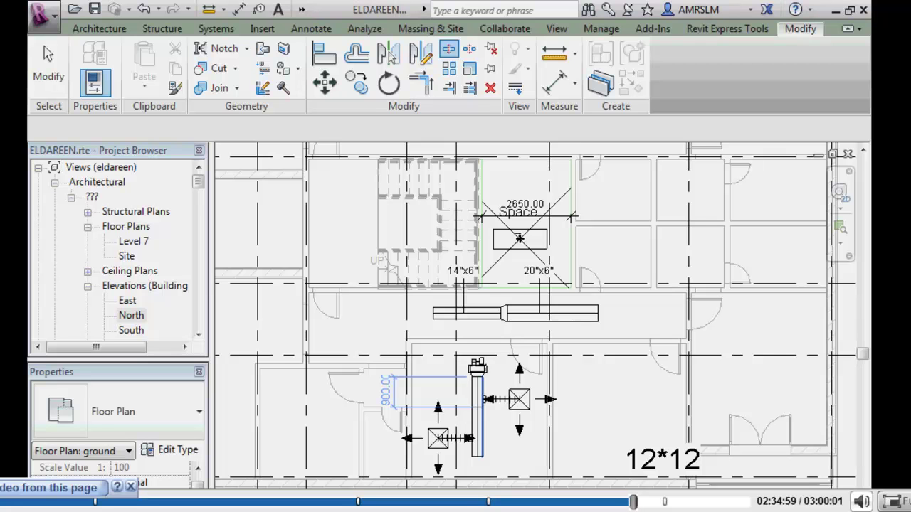
- Select the whole connected supply duct run with its three air terminals
key(Escape)
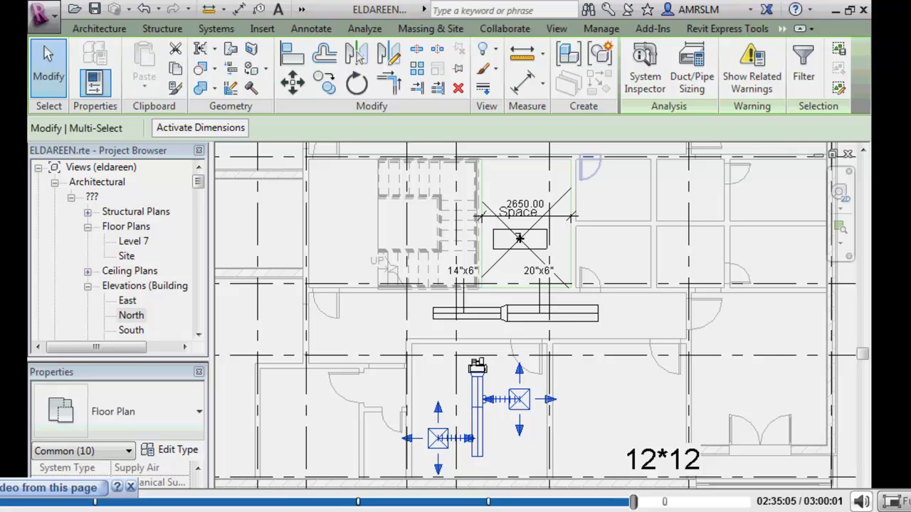
- Size the supply duct run by Friction at 0.10 in-wg/100ft with no size restrictions
click(692, 71)
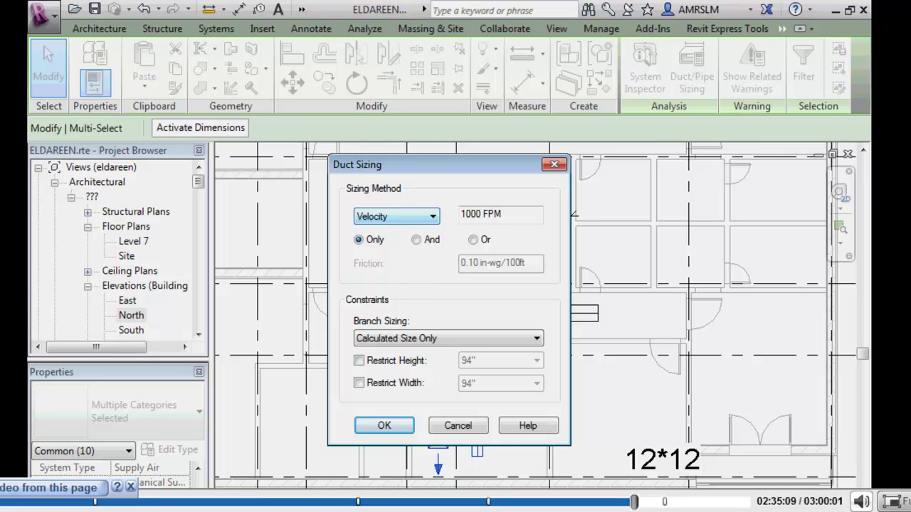
drag(385, 165, 639, 99)
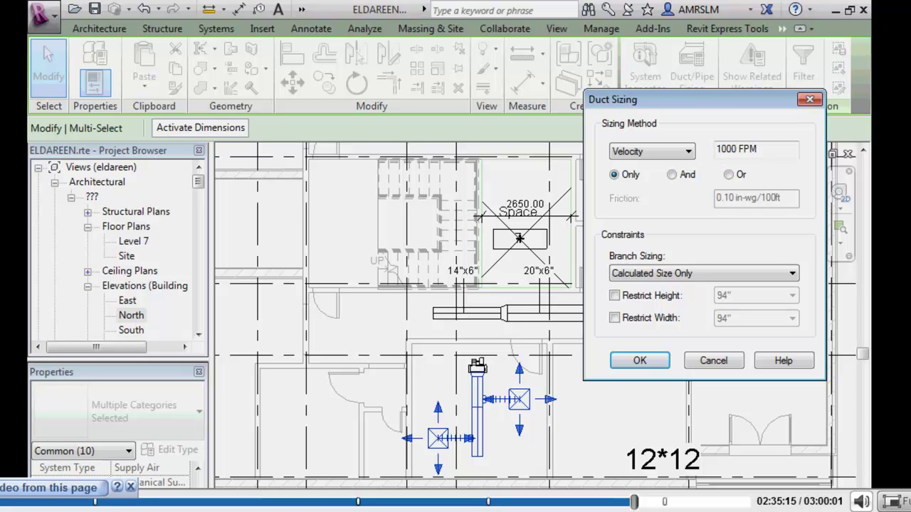
click(651, 151)
click(626, 164)
click(651, 151)
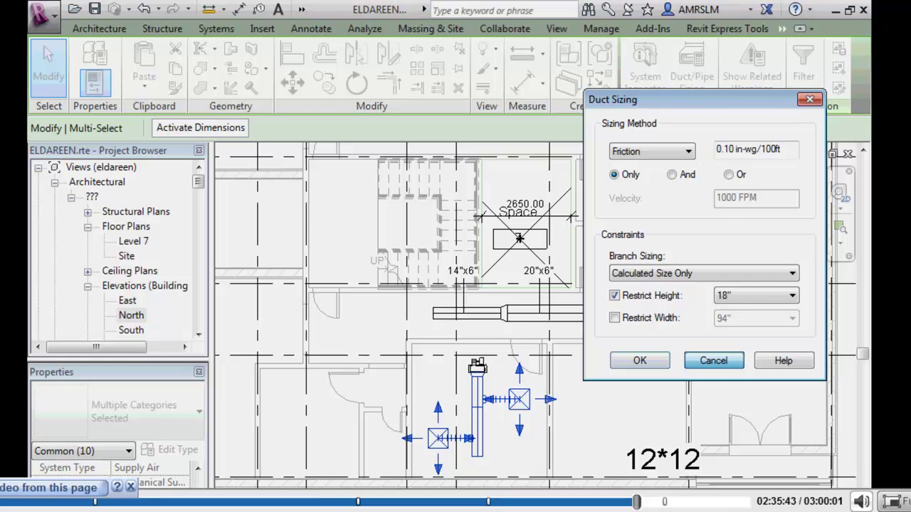
click(713, 361)
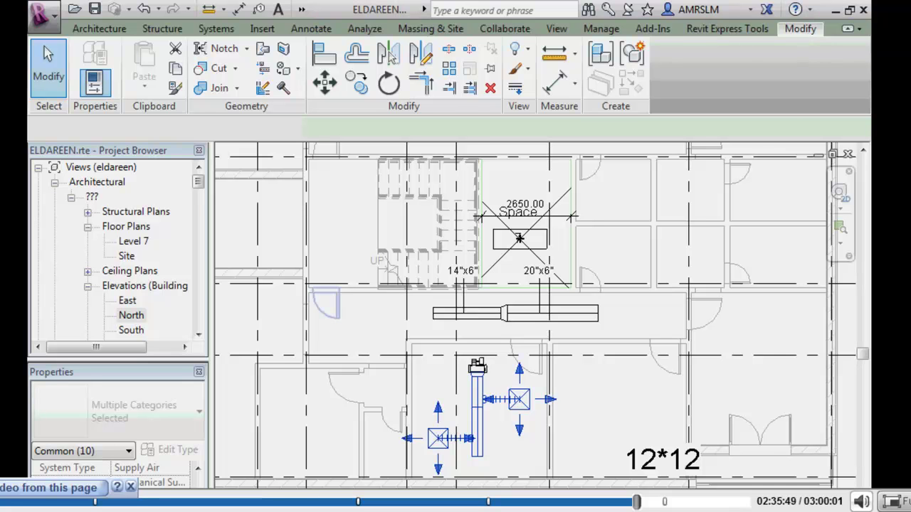
shift+click(326, 302)
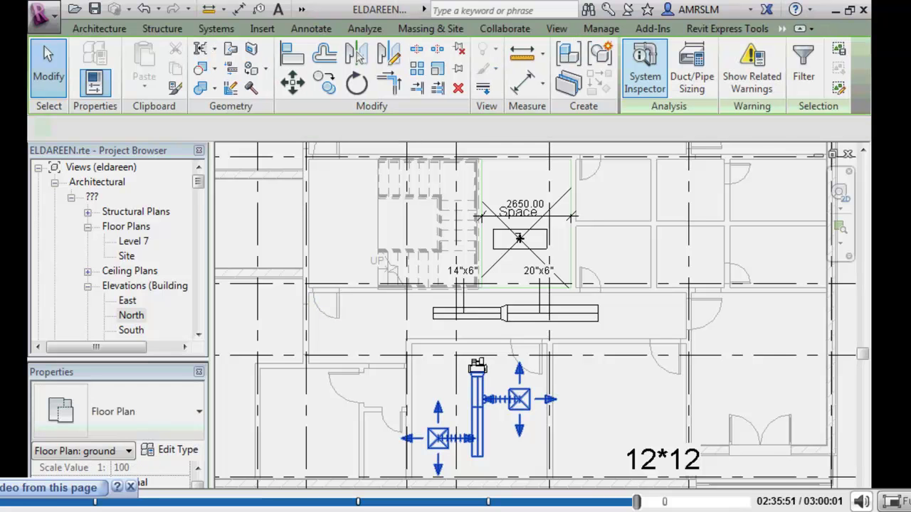
click(691, 71)
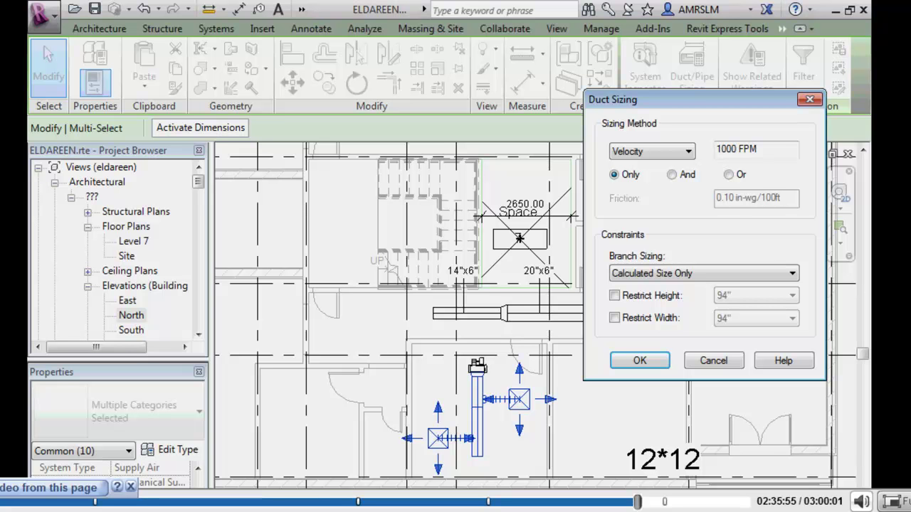
key(Up)
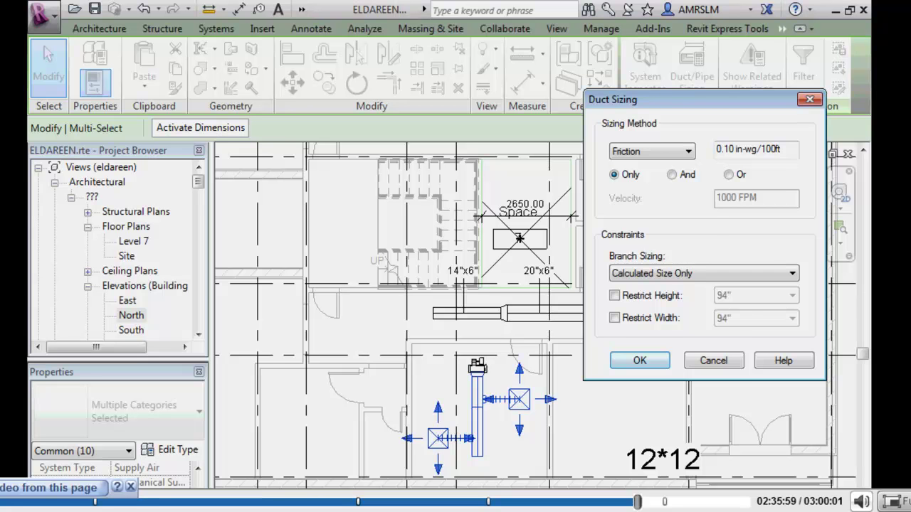
key(Return)
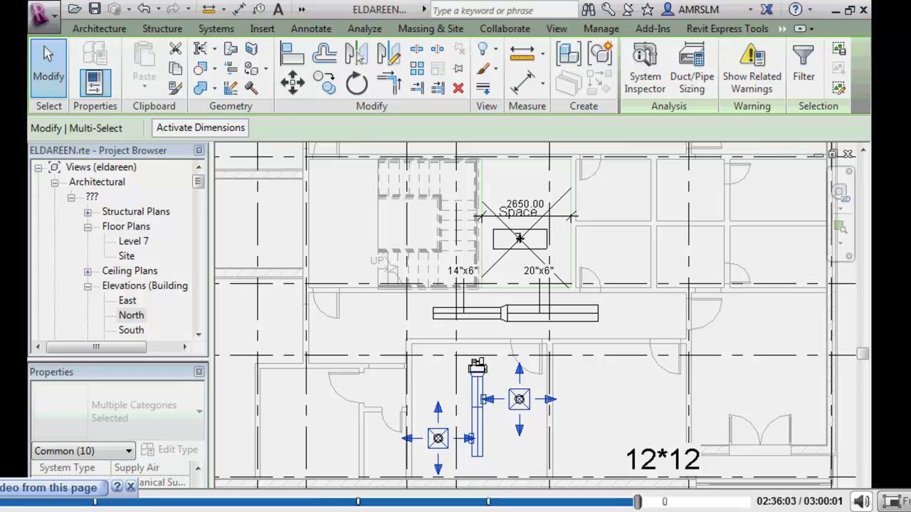
- Run Show Disconnects for ducts only to flag any open duct ends
key(Escape)
scroll(476, 460, up, 3)
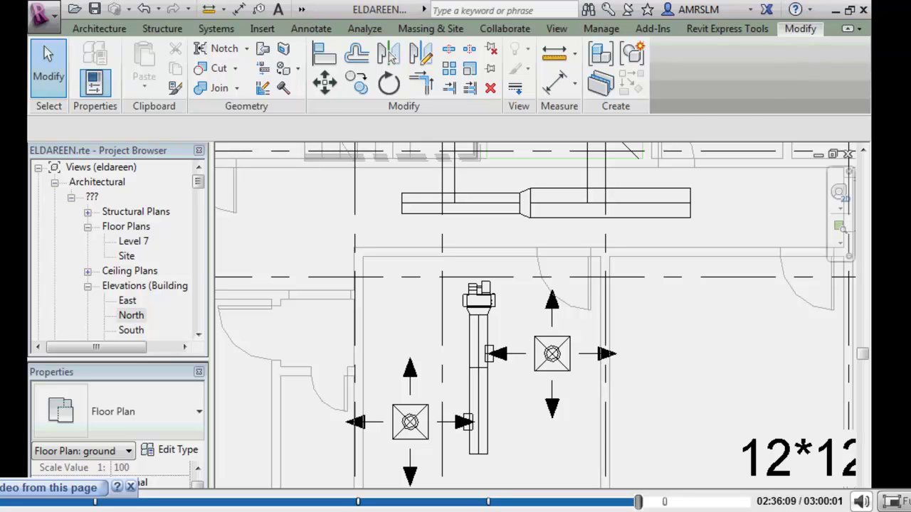
click(364, 29)
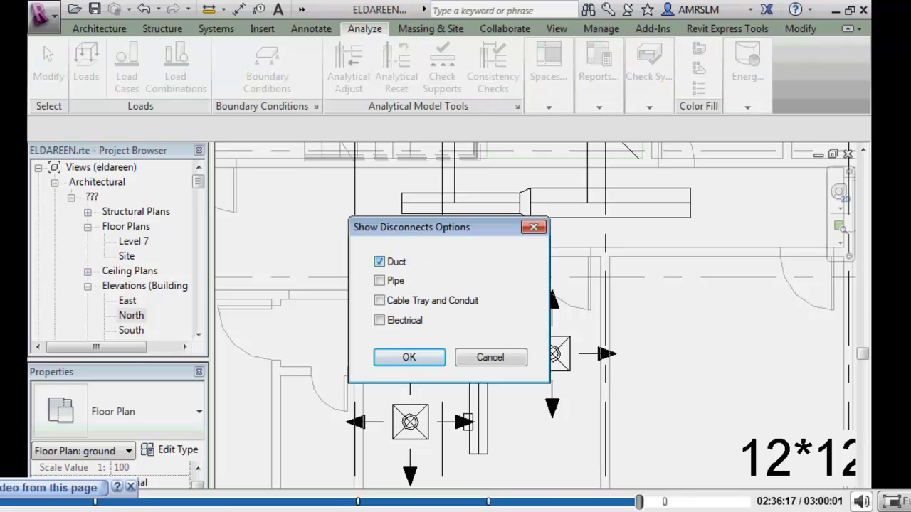
key(Return)
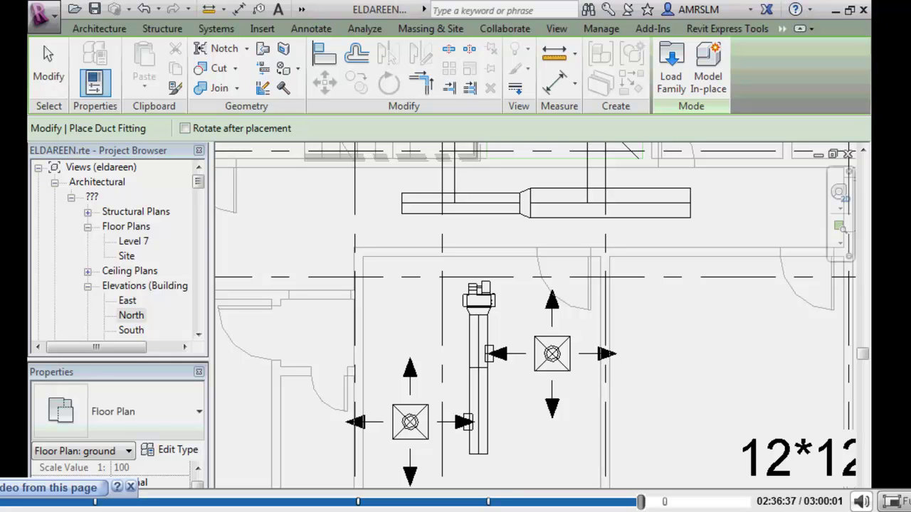
- Browse the duct fitting types, zoom out to the whole ground plan, and go to the Manage tab
click(146, 411)
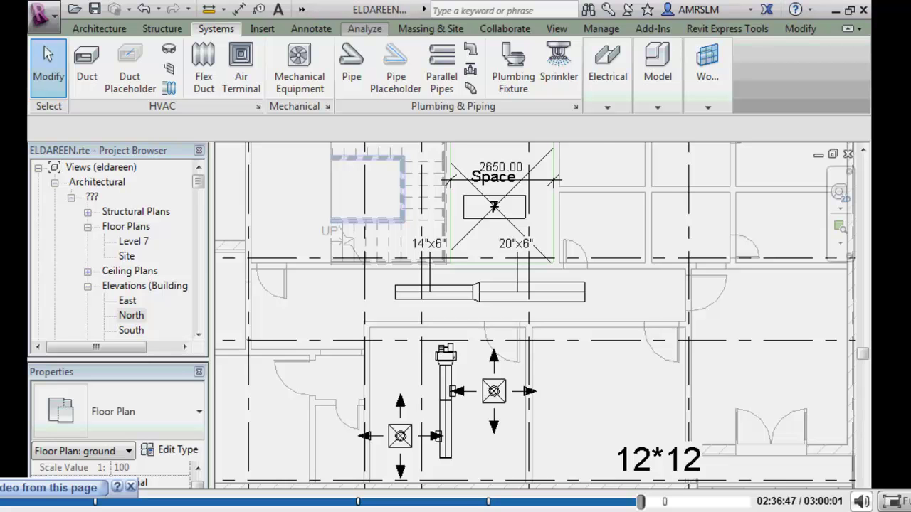
scroll(349, 371, down, 3)
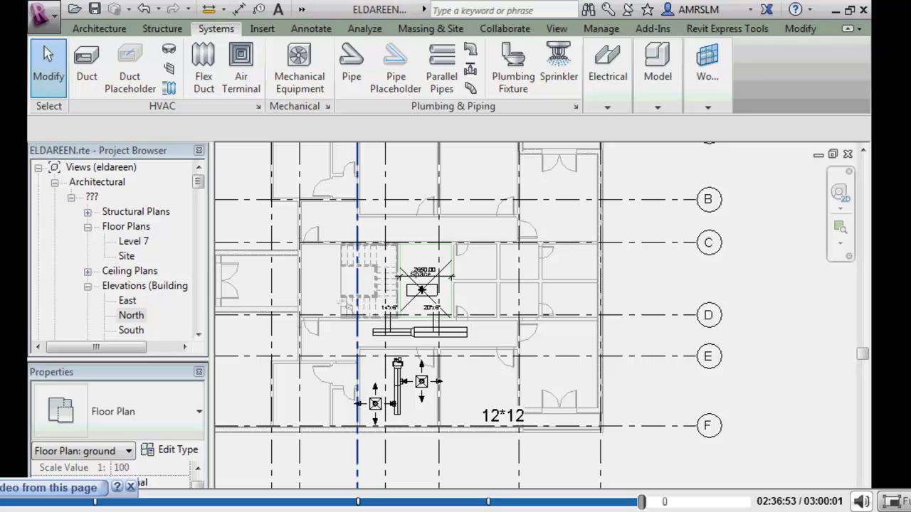
click(601, 28)
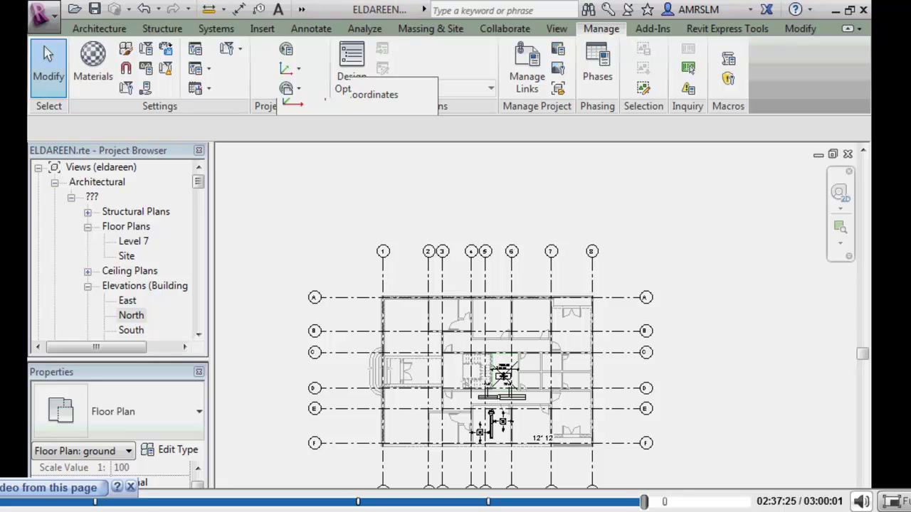
- Check the project coordinate options, then bring up the Duplicate View choices for the hvac Level 2 plan
click(288, 88)
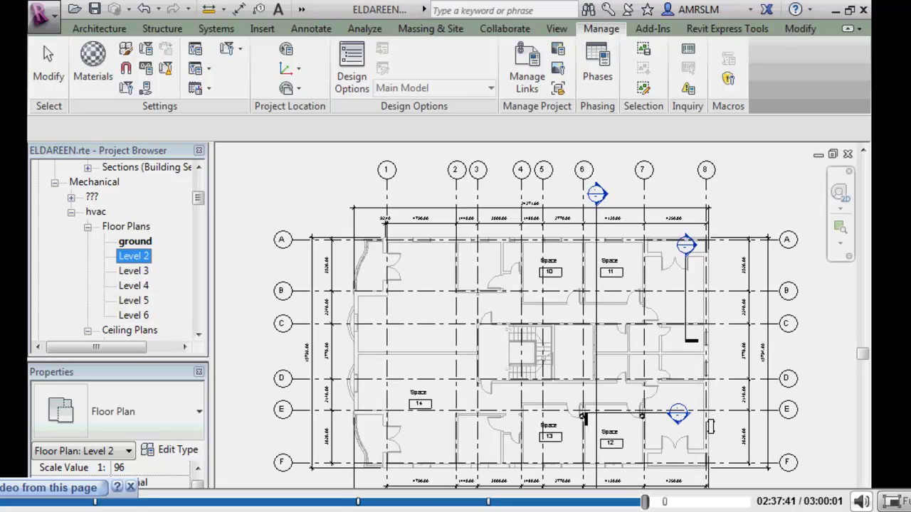
scroll(460, 410, down, 2)
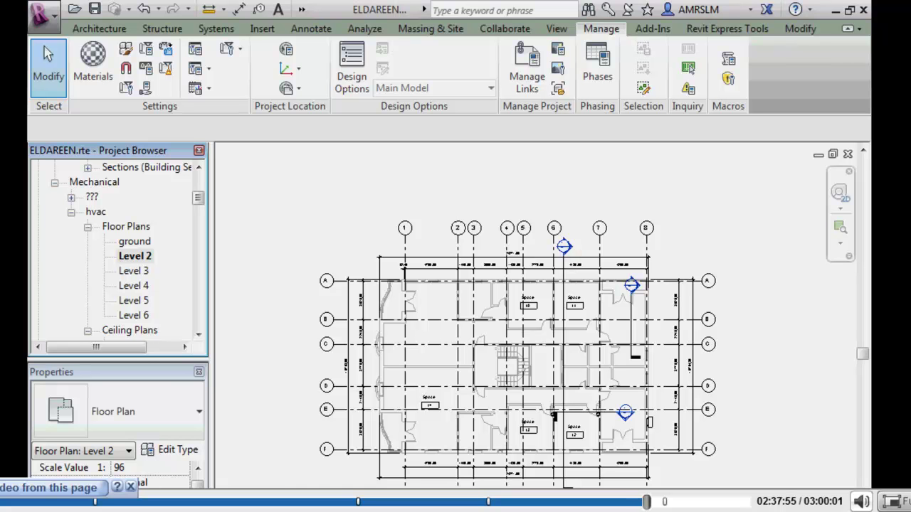
right_click(145, 253)
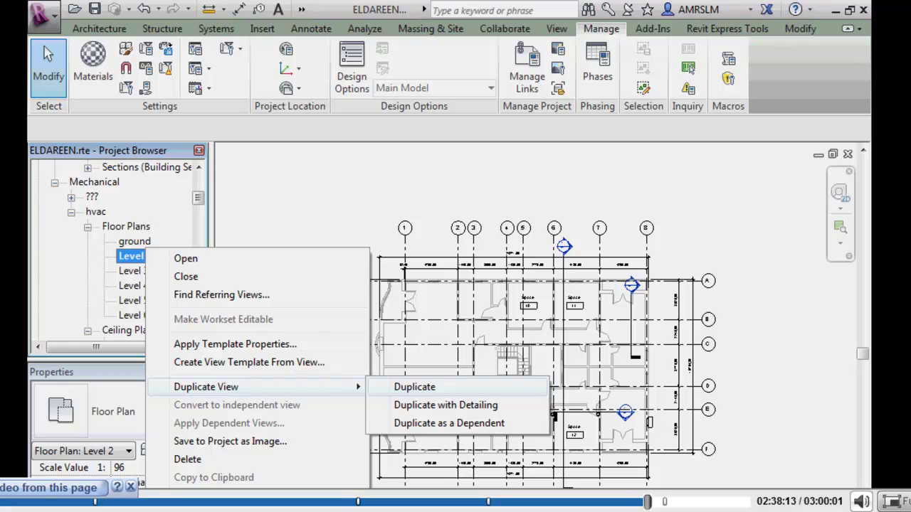
- Duplicate the Level 2 plan as 'Copy of Level 2' and select the new view
click(415, 386)
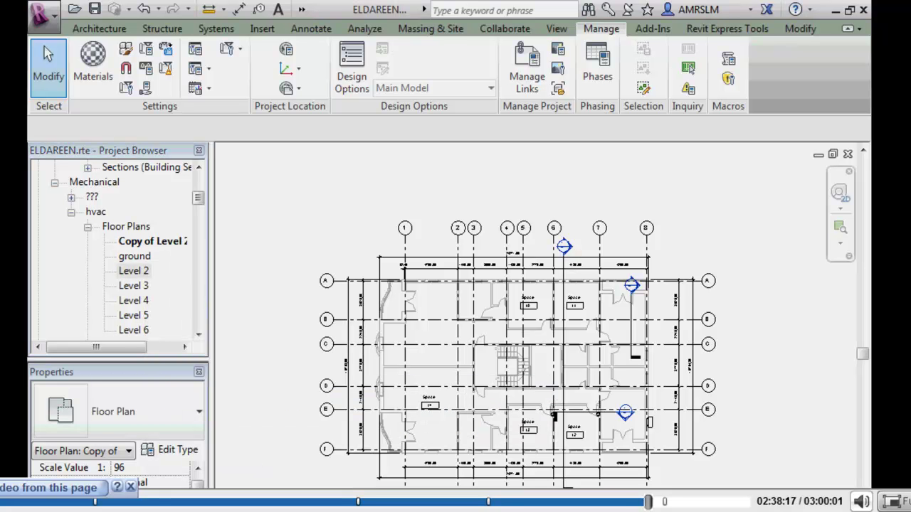
click(153, 241)
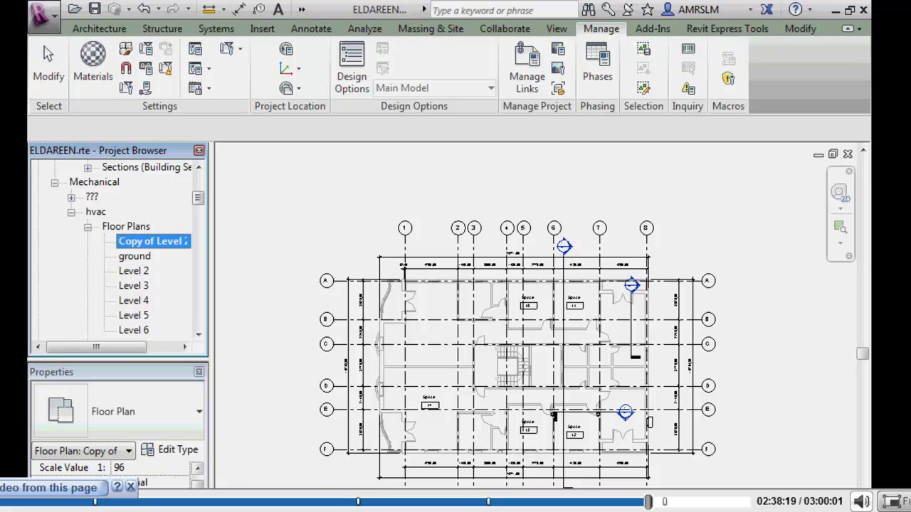
scroll(118, 455, down, 2)
scroll(117, 456, down, 1)
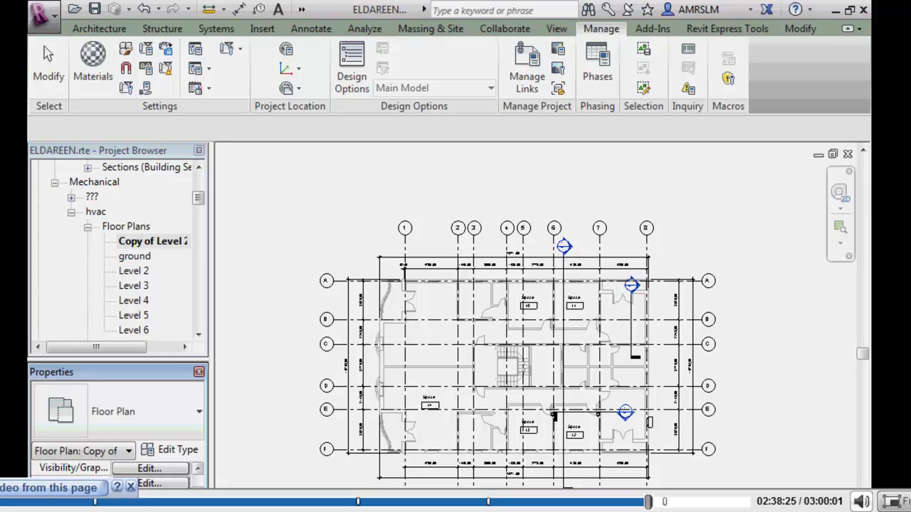
scroll(117, 466, down, 1)
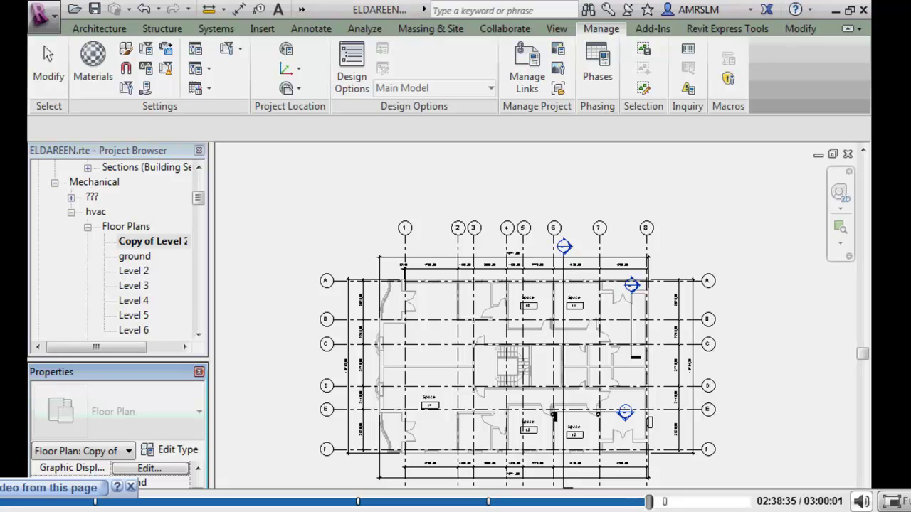
click(153, 241)
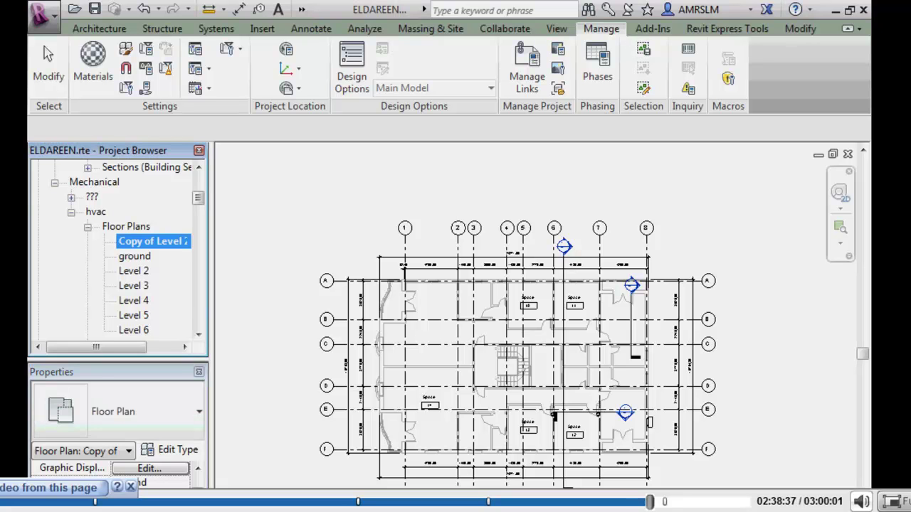
click(290, 88)
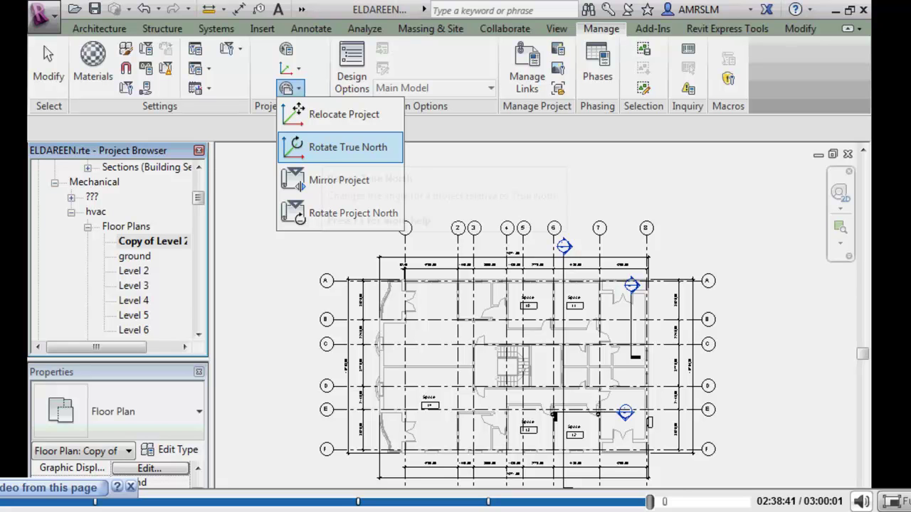
- Rotate the Copy of Level 2 plan about 41° toward true north and clear the selection
click(348, 147)
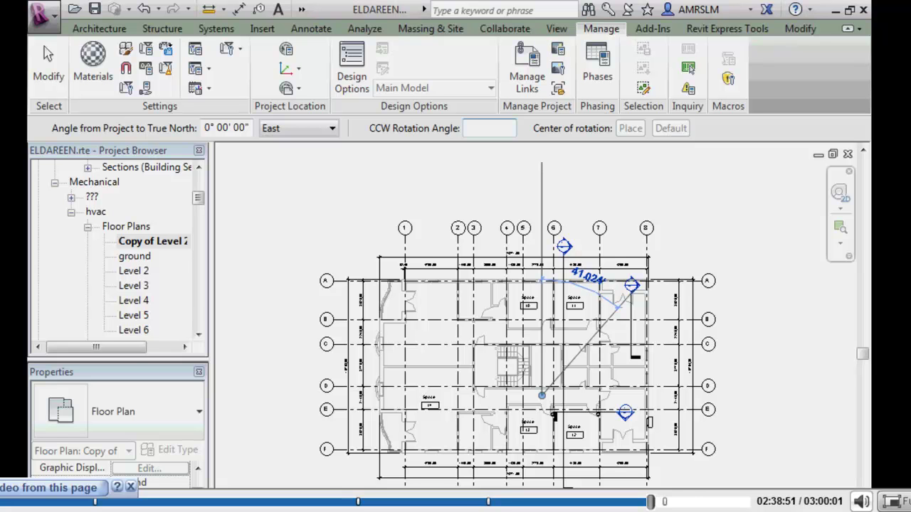
click(618, 304)
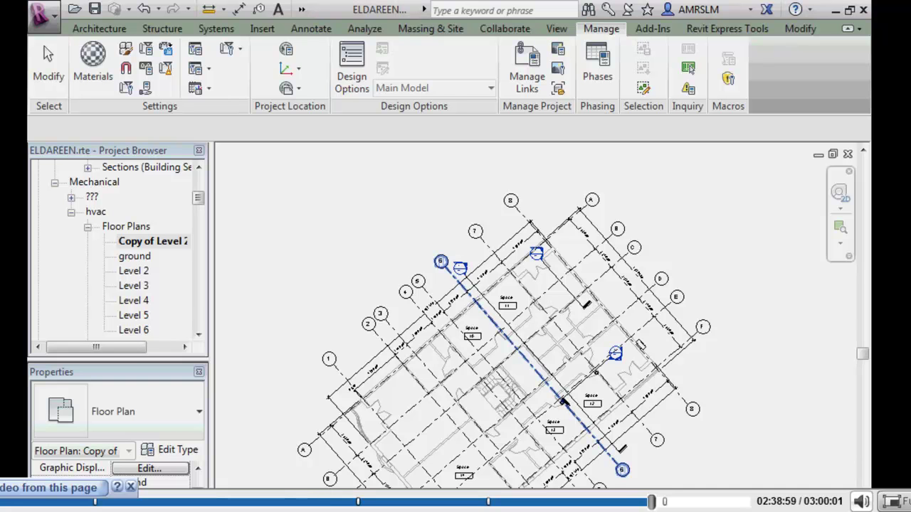
click(48, 67)
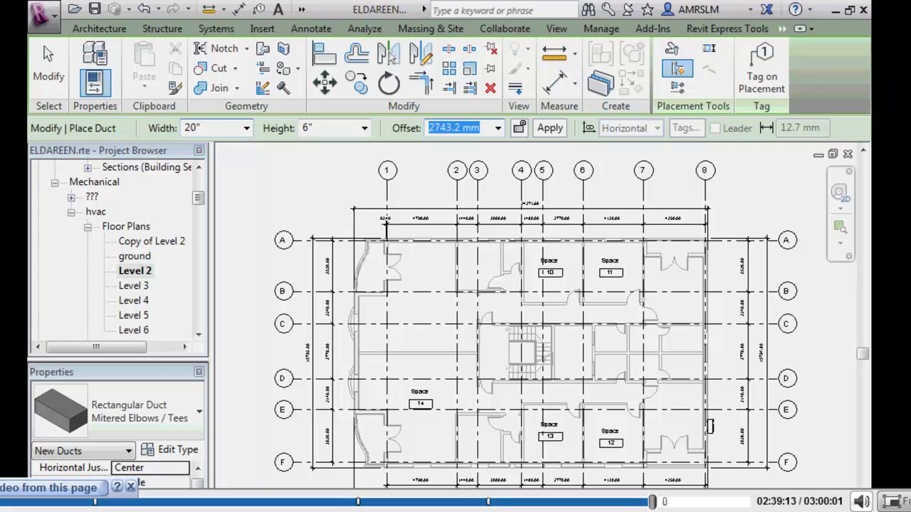
- Using DI, add a 2536 aligned dimension from the wall face to grid 2
click(417, 373)
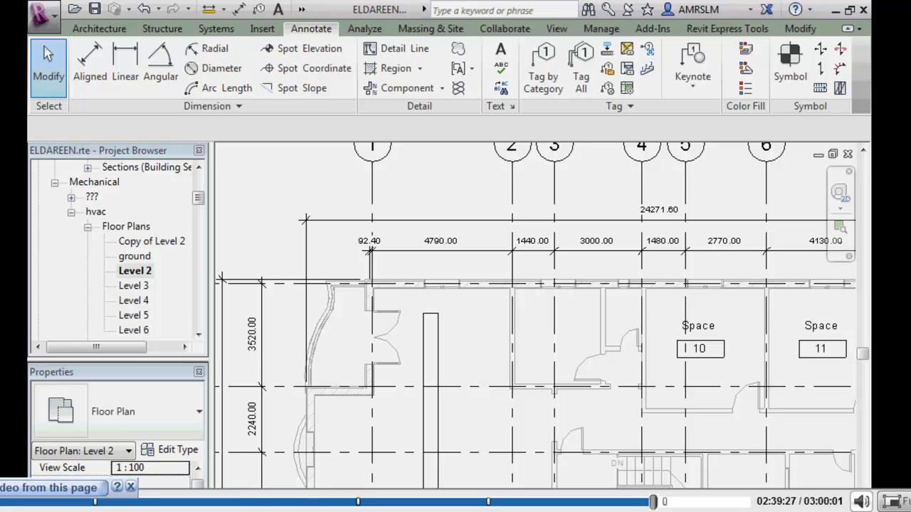
key(d)
key(i)
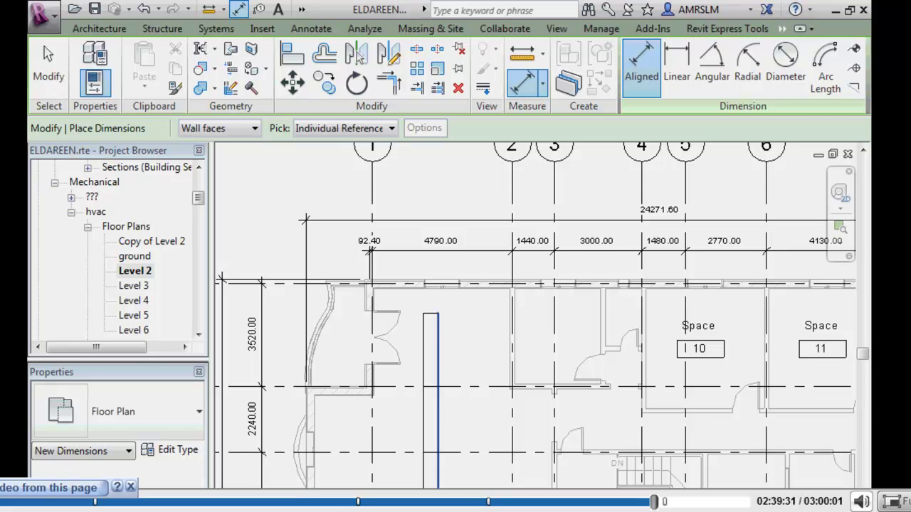
click(437, 324)
click(512, 324)
click(475, 324)
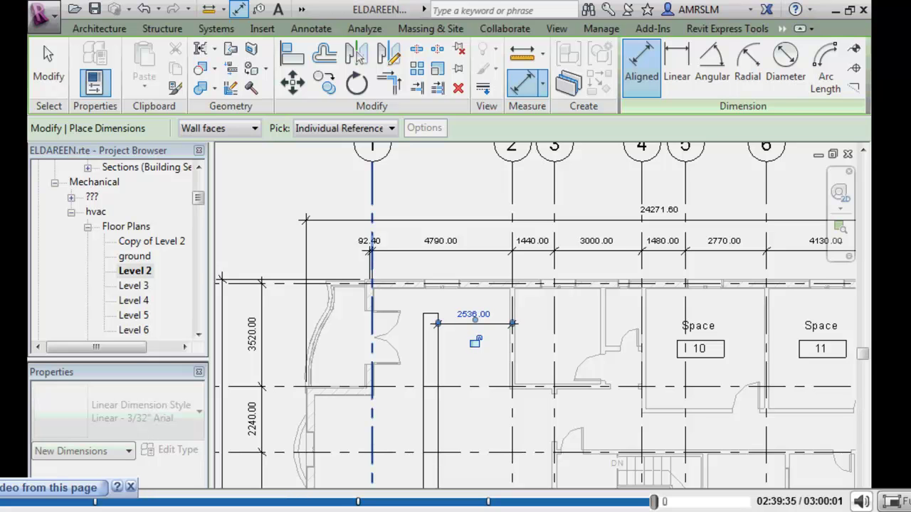
- Switch dimension references to Wall centerline and start a new string from the wall line
click(219, 128)
click(214, 141)
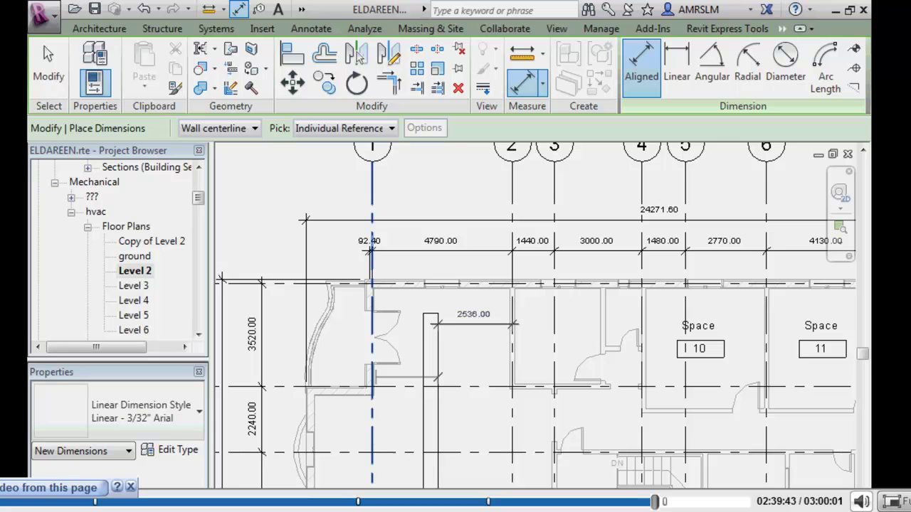
click(437, 314)
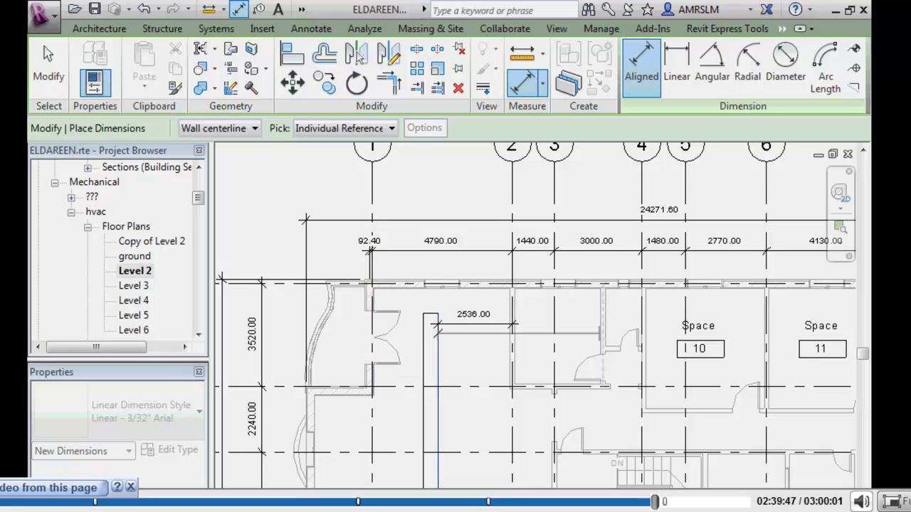
scroll(605, 356, up, 3)
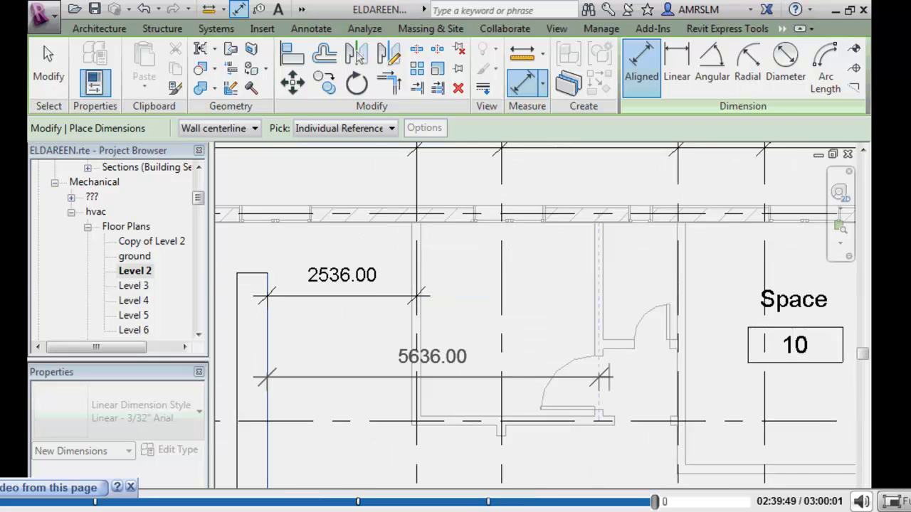
scroll(602, 377, up, 1)
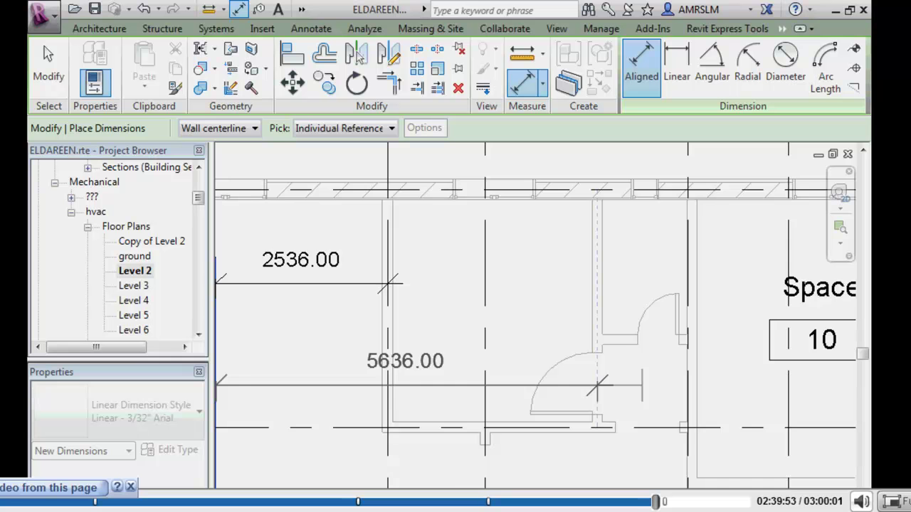
scroll(412, 425, down, 2)
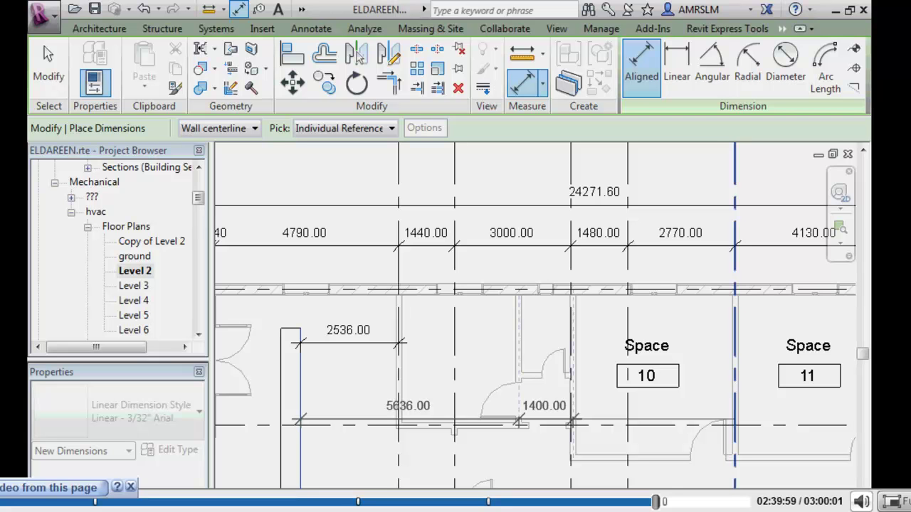
- Place the 5636/1400/4190 dimension string, then add a 2536/1440/3000 chain across the grid lines
click(683, 487)
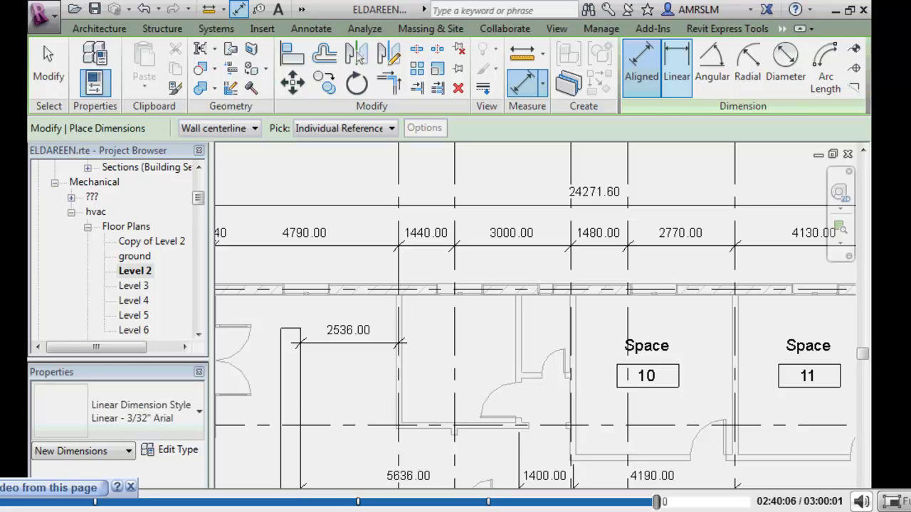
click(300, 404)
click(398, 404)
click(456, 404)
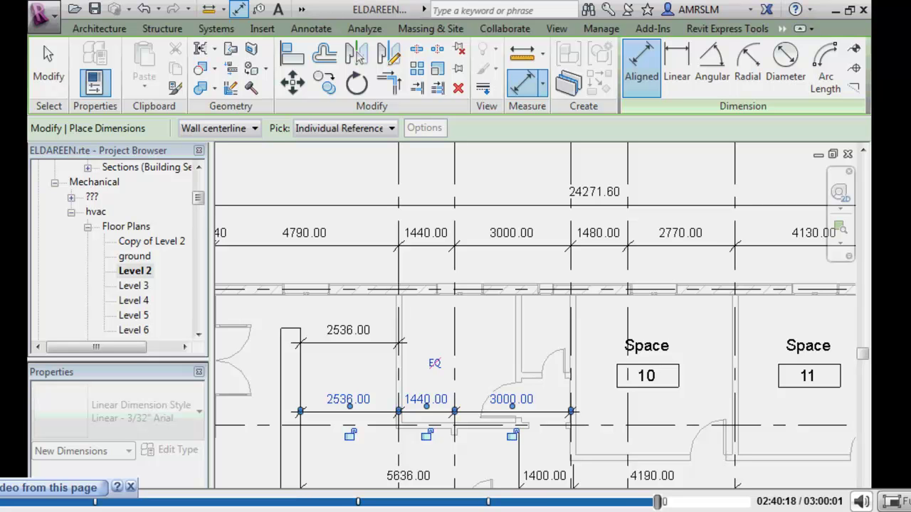
click(619, 413)
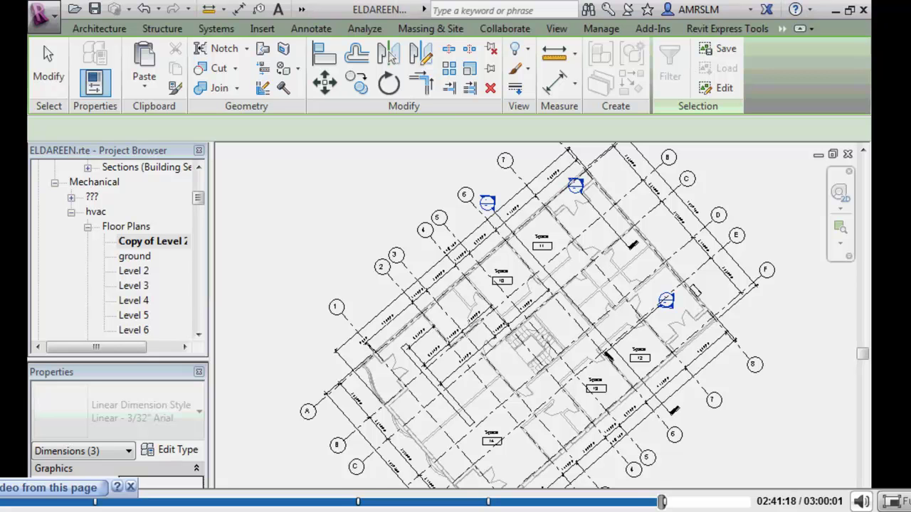
key(Escape)
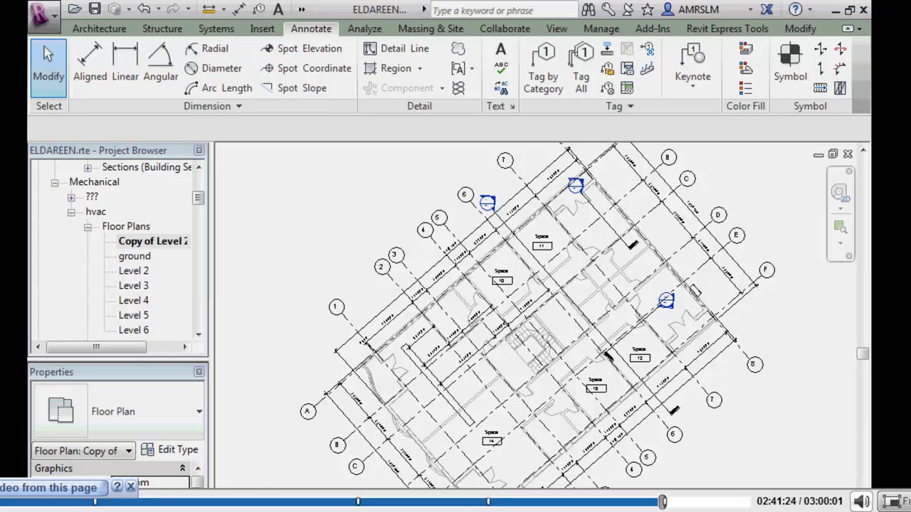
- Reopen the Level 2 floor plan and zoom into the rooms near grid C
double_click(134, 270)
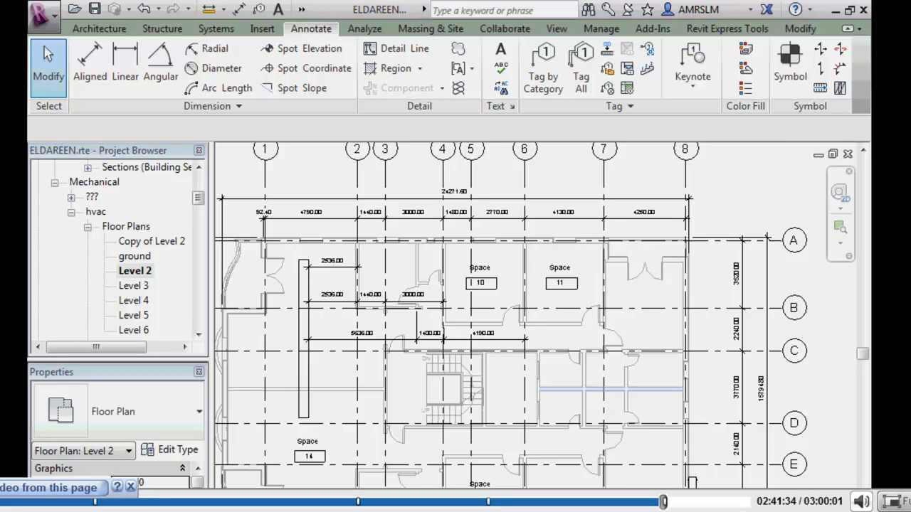
scroll(585, 411, up, 5)
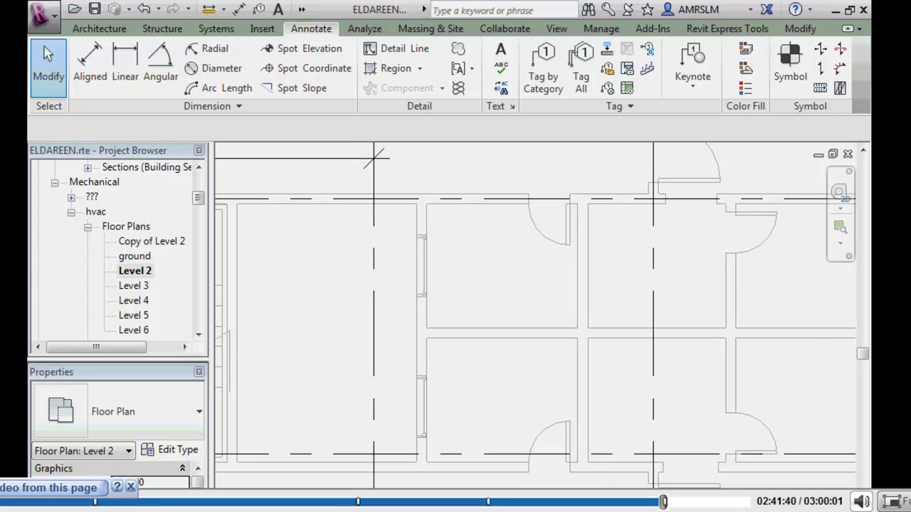
scroll(377, 158, down, 1)
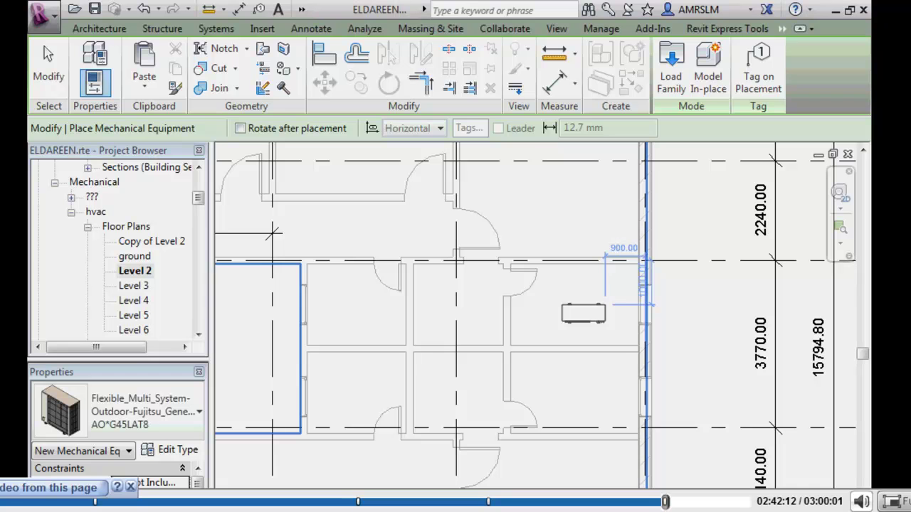
- Place a unit south of grid C and change it to Fan Coil Unit - Horizontal - DX 600 CFM
click(579, 292)
key(Escape)
key(Escape)
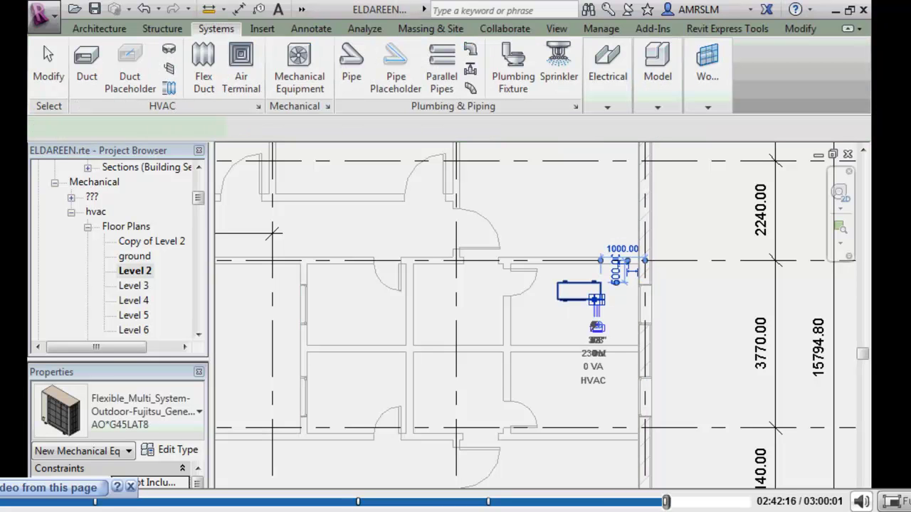
click(579, 292)
click(199, 411)
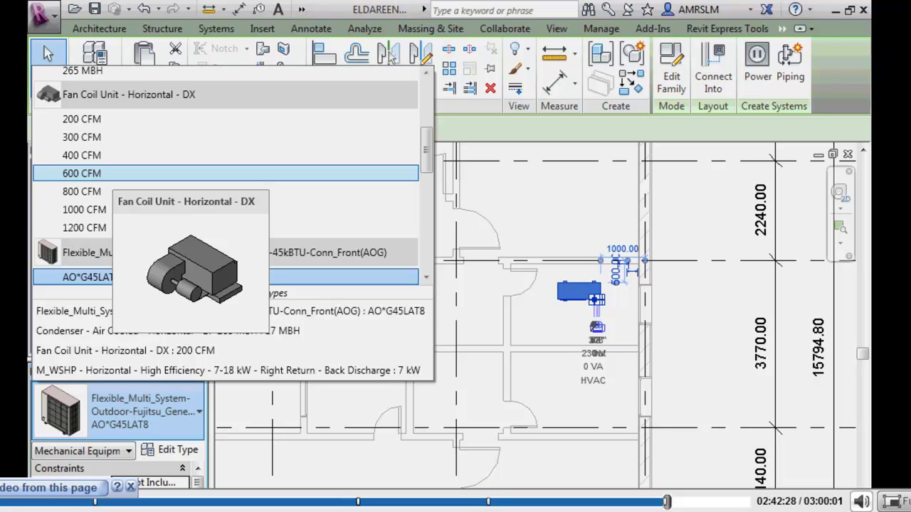
click(81, 173)
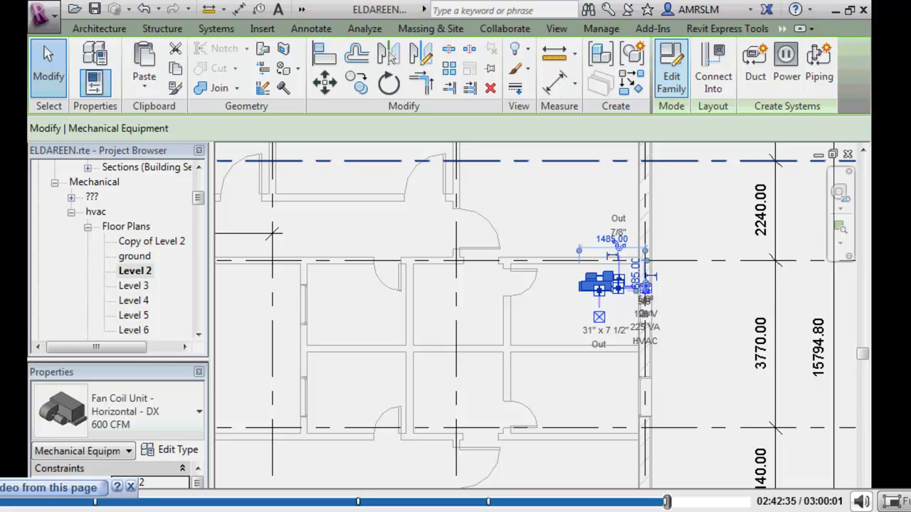
- Start a duct from the fan coil unit's connector, then cancel it
right_click(602, 191)
key(Escape)
key(Escape)
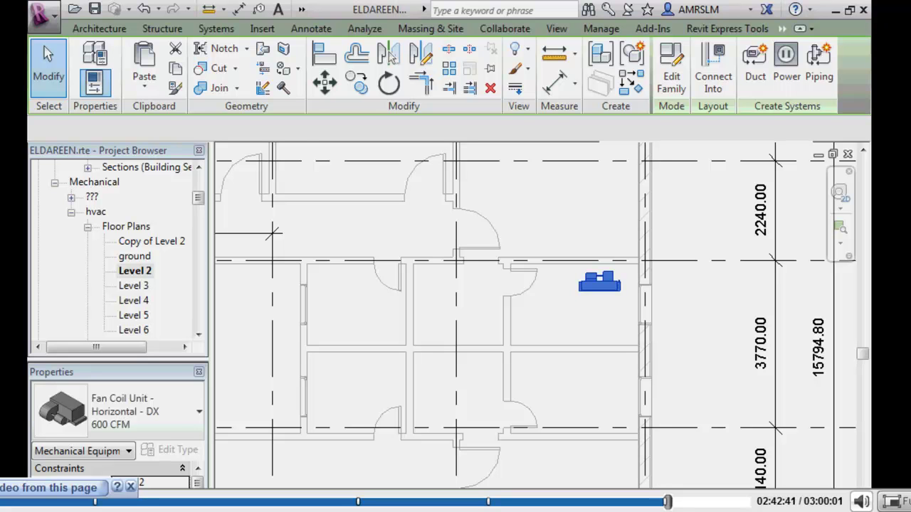
click(599, 291)
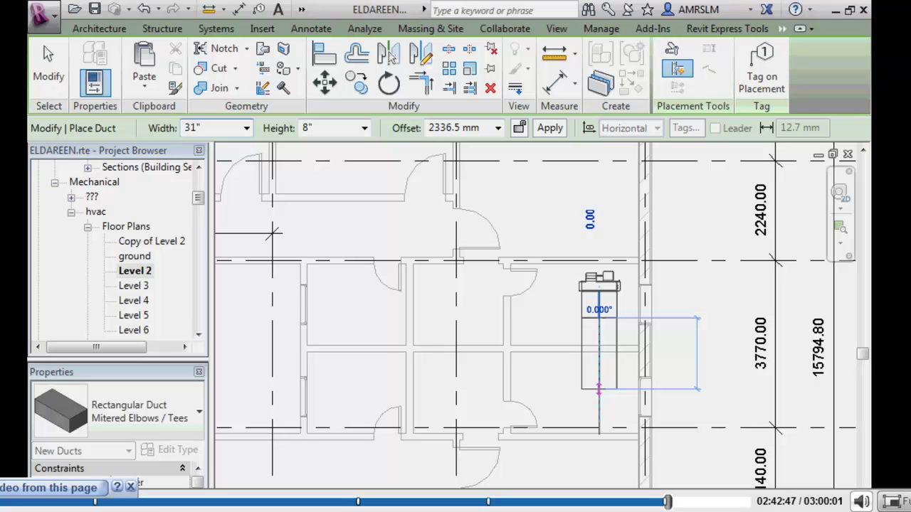
key(Escape)
key(Escape)
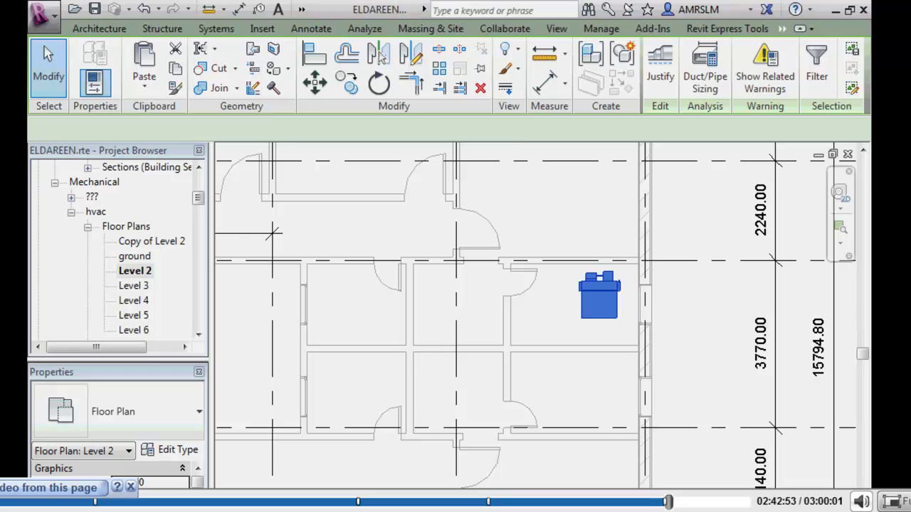
click(215, 29)
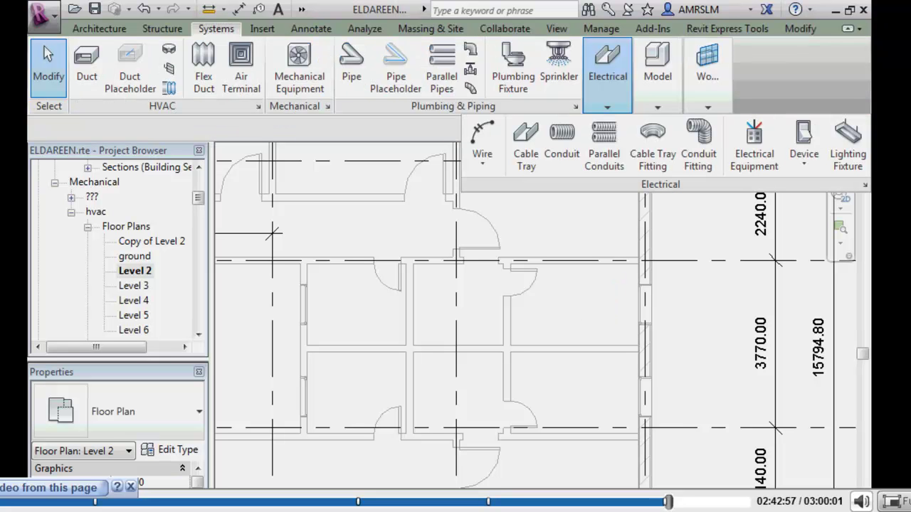
key(m)
key(e)
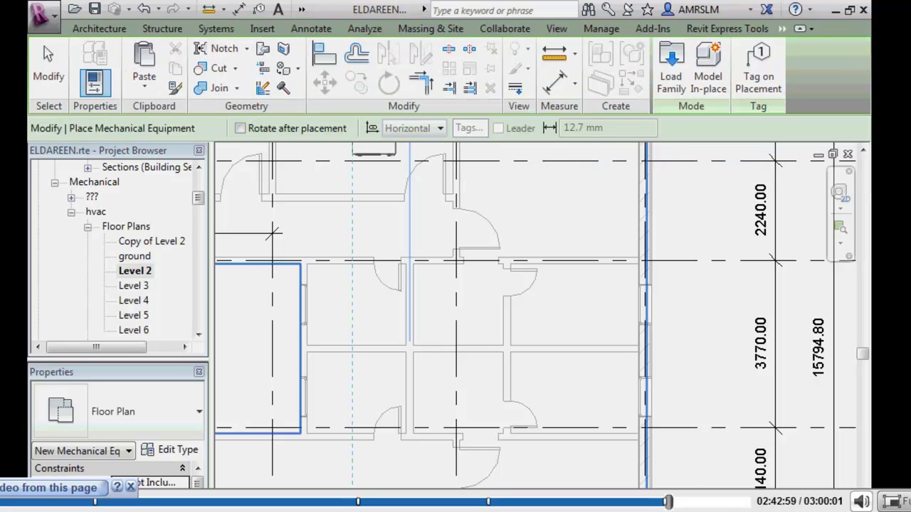
click(670, 67)
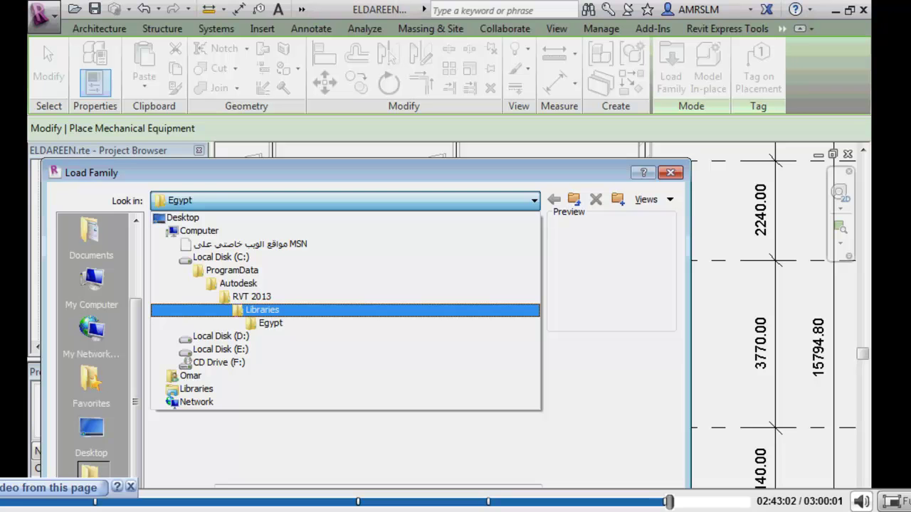
click(220, 348)
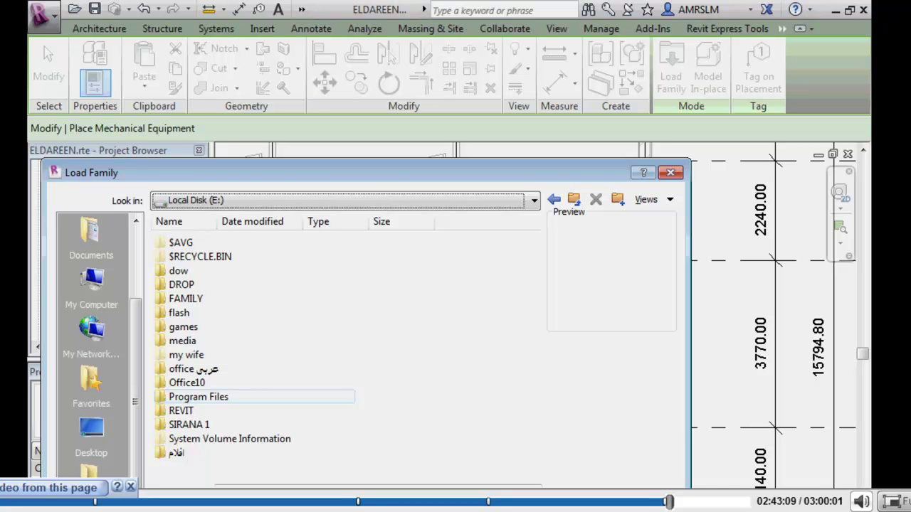
click(181, 411)
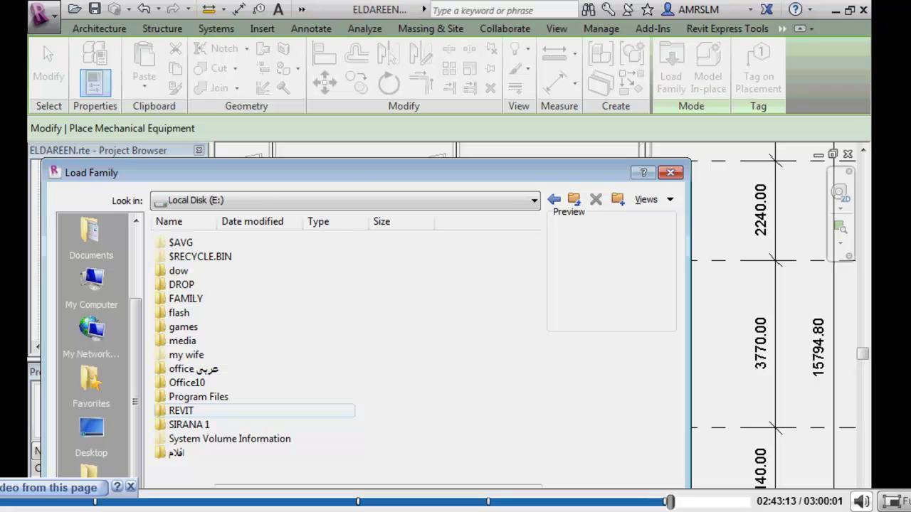
double_click(185, 298)
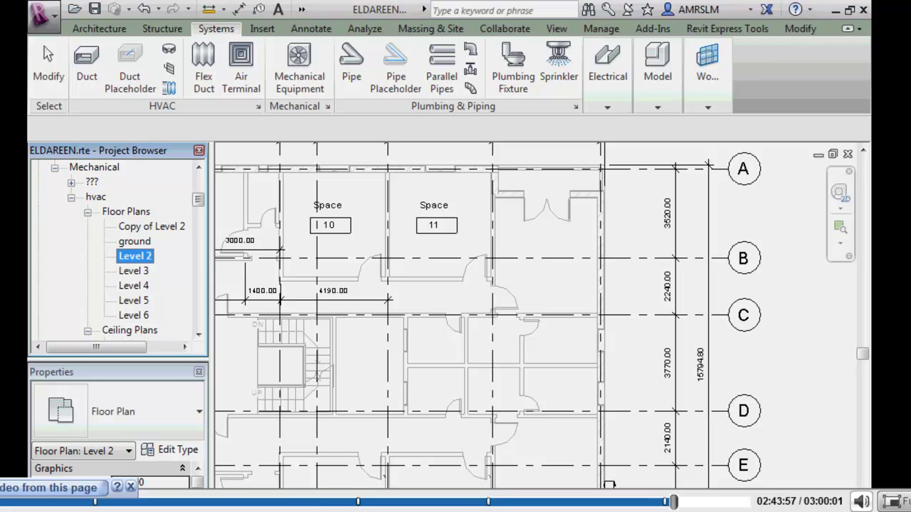
- Create Copy (2) of Level 2 with Duplicate with Detailing
right_click(146, 253)
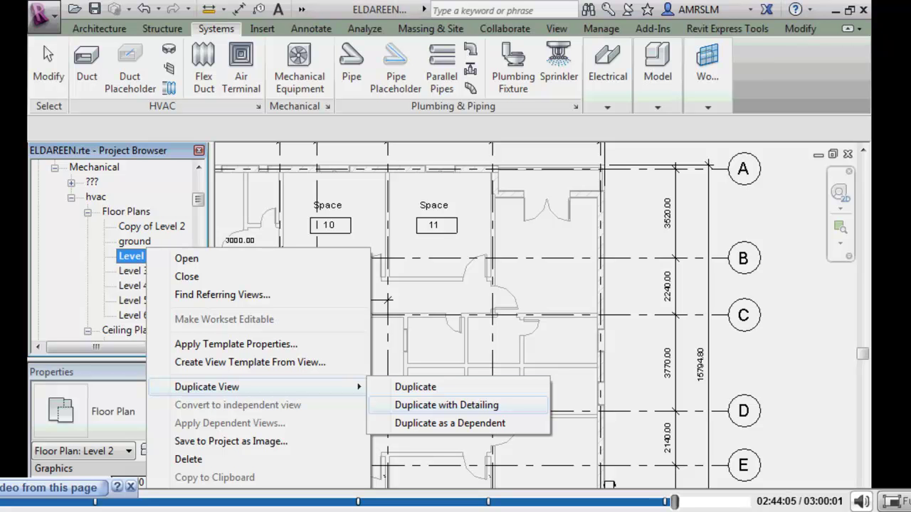
click(446, 405)
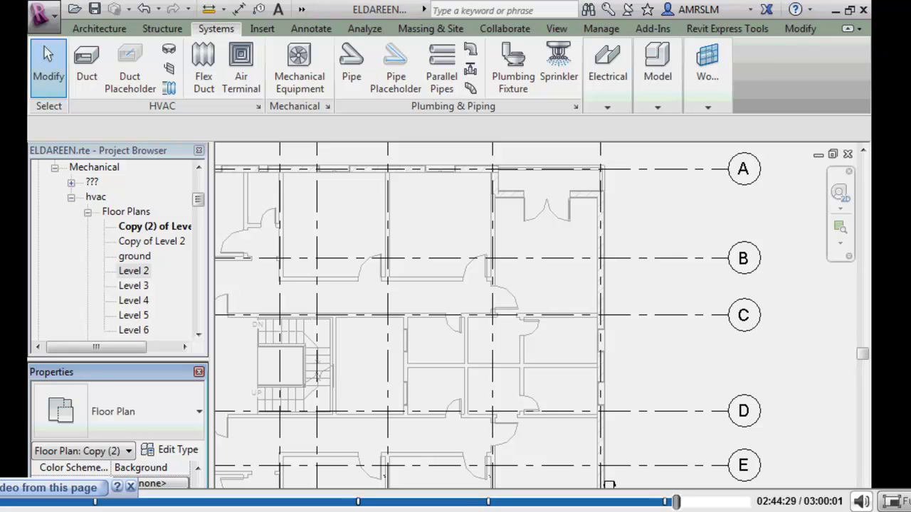
key(w)
key(a)
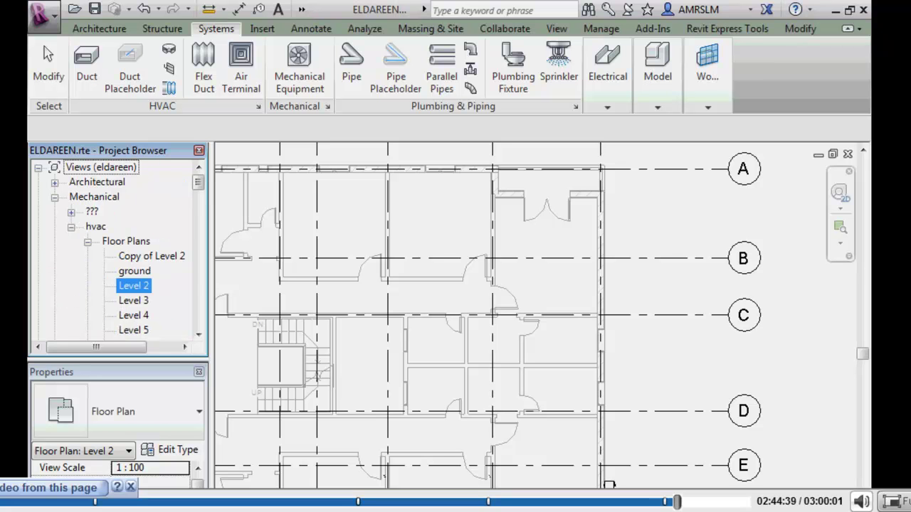
- Find the copied view under Plumbing floor plans and set its Sub-Discipline to water
scroll(117, 249, down, 2)
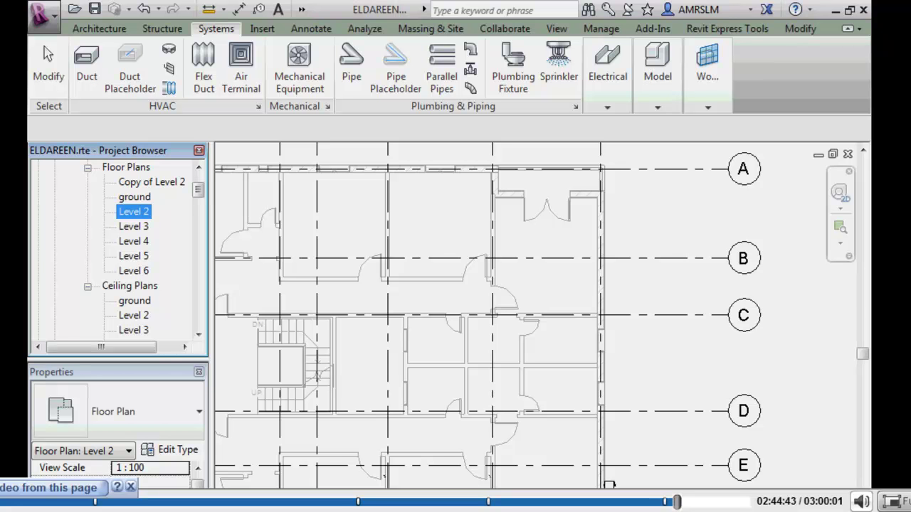
scroll(117, 249, down, 2)
click(95, 301)
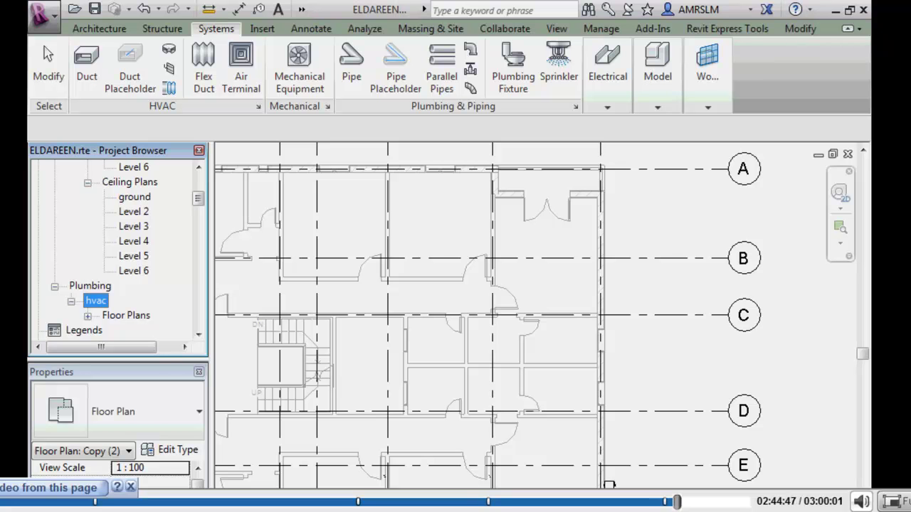
click(87, 315)
scroll(117, 250, down, 2)
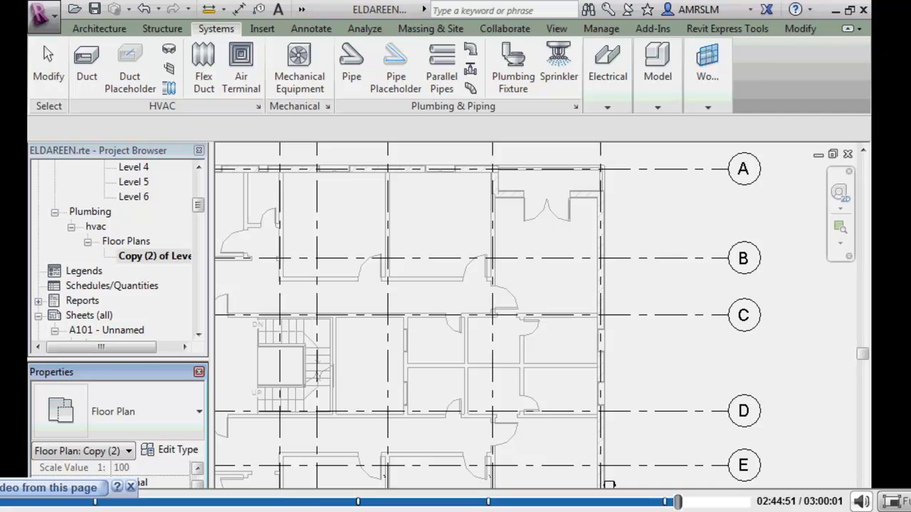
scroll(114, 474, down, 5)
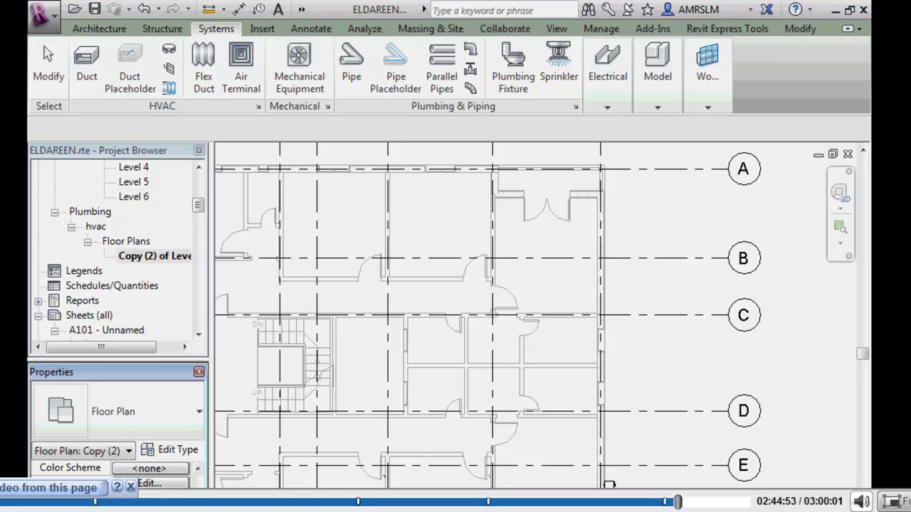
click(163, 484)
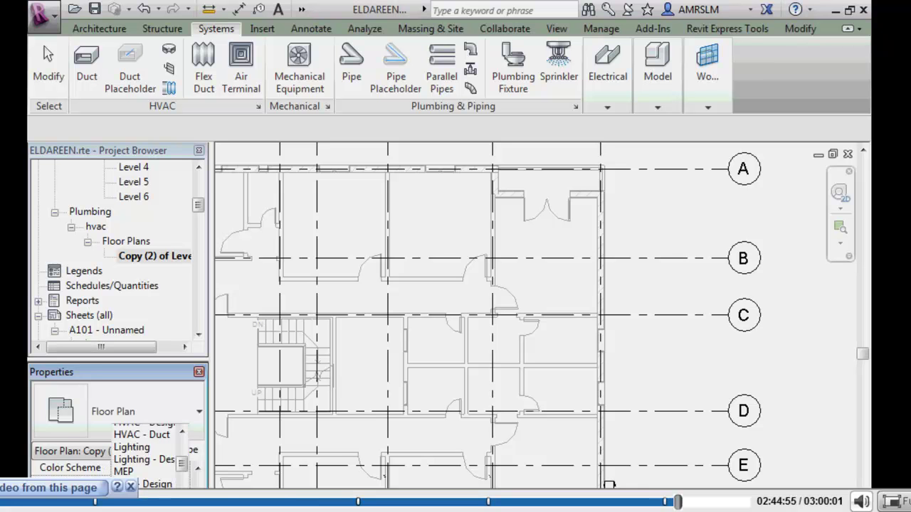
scroll(146, 456, down, 2)
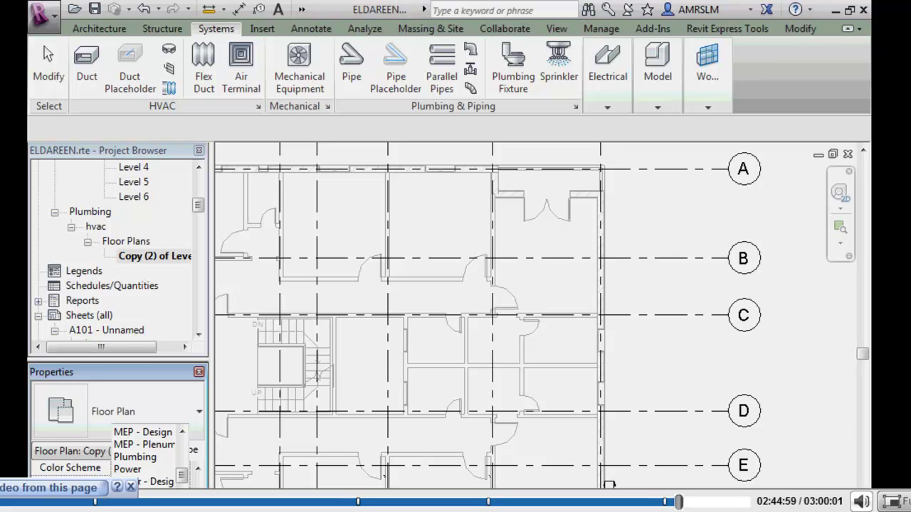
scroll(146, 456, up, 2)
scroll(149, 456, down, 1)
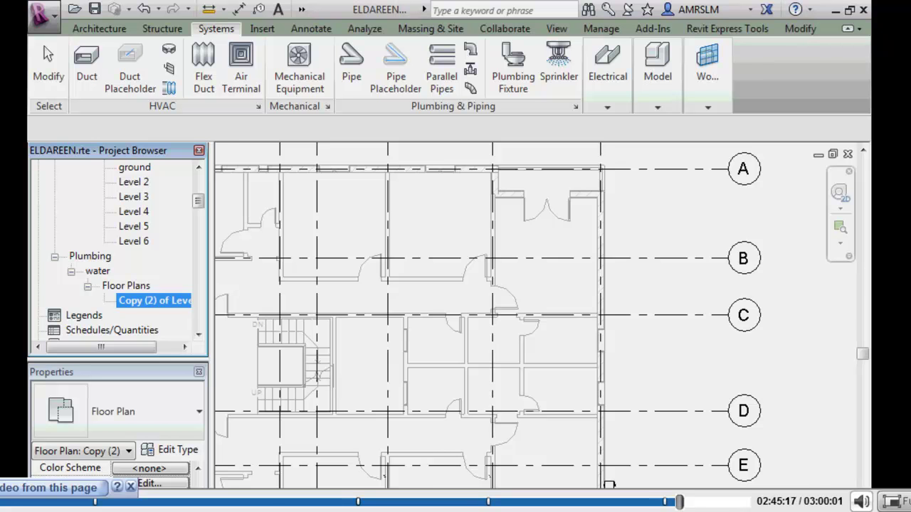
scroll(460, 343, up, 3)
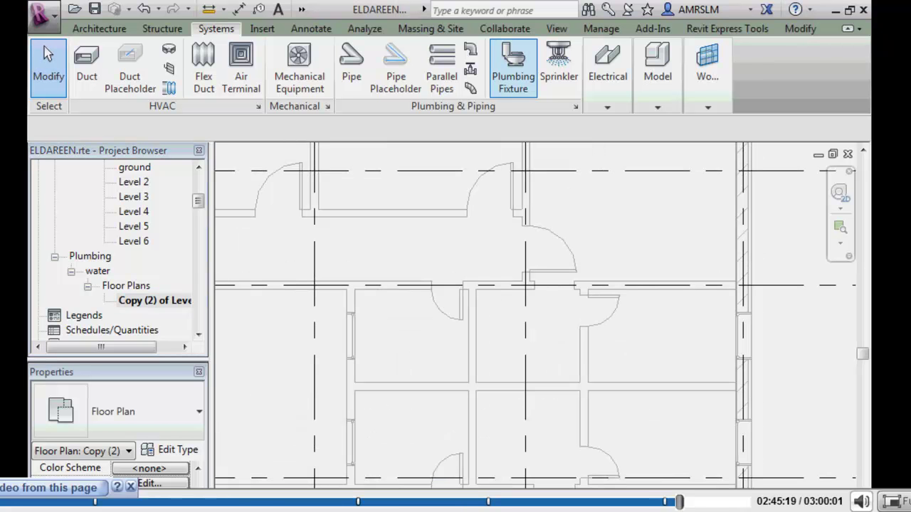
- Place an M_Water Closet - Flush Valve against the stall's left wall
click(512, 68)
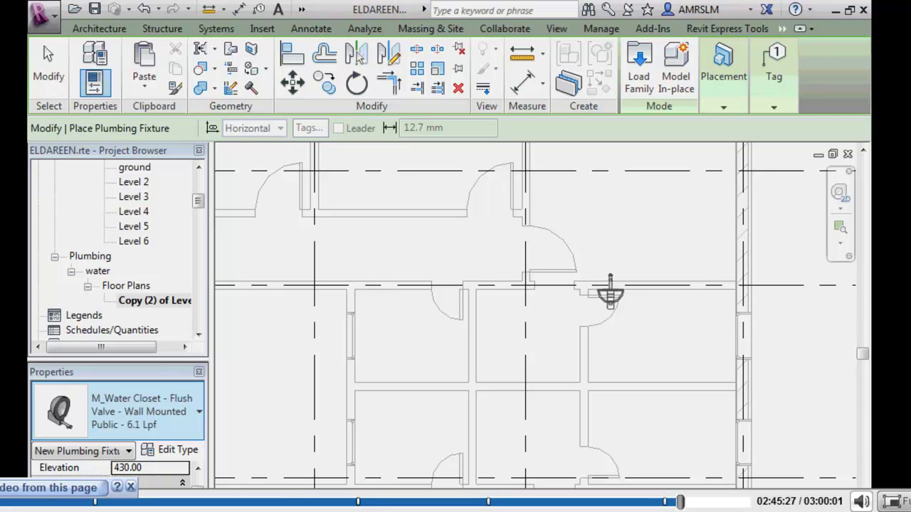
click(142, 411)
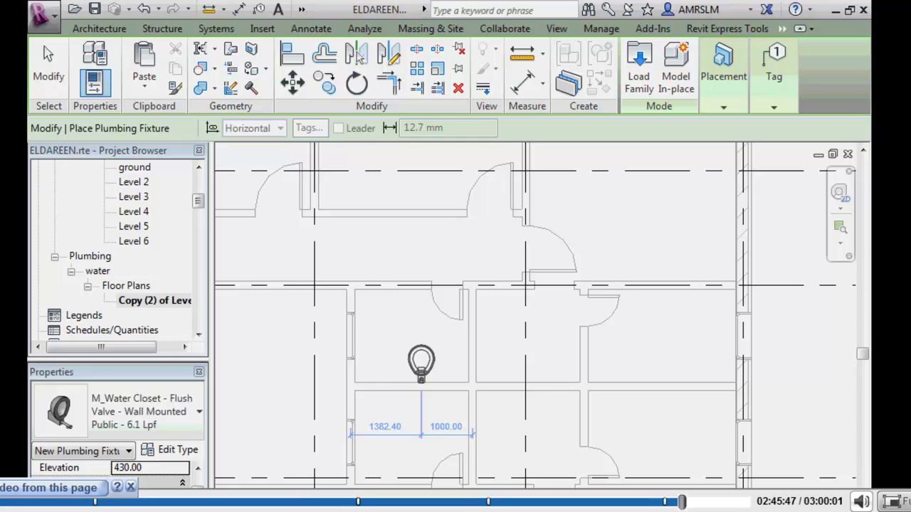
click(376, 371)
key(Escape)
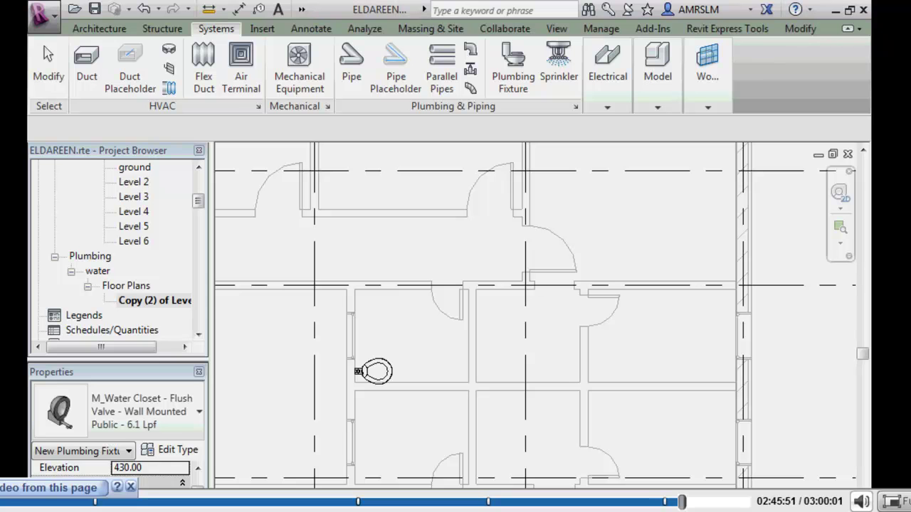
ctrl+drag(358, 371, 355, 330)
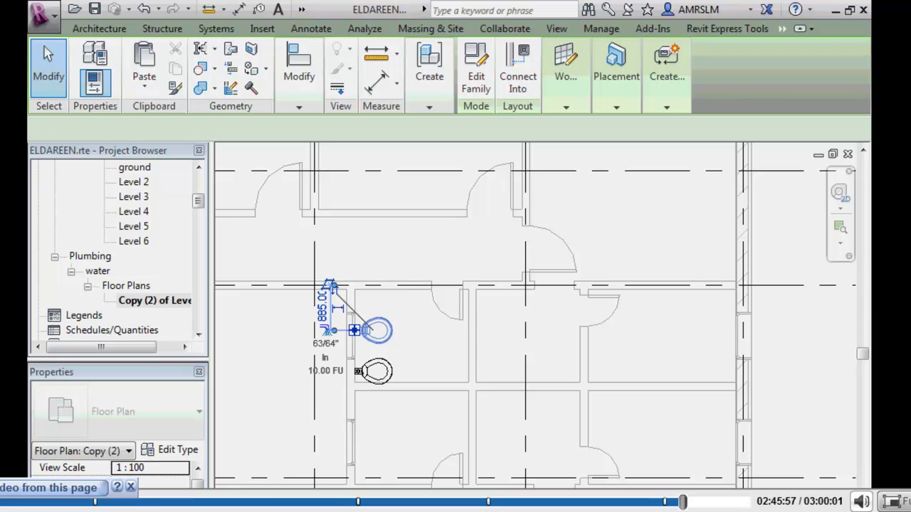
key(ctrl+z)
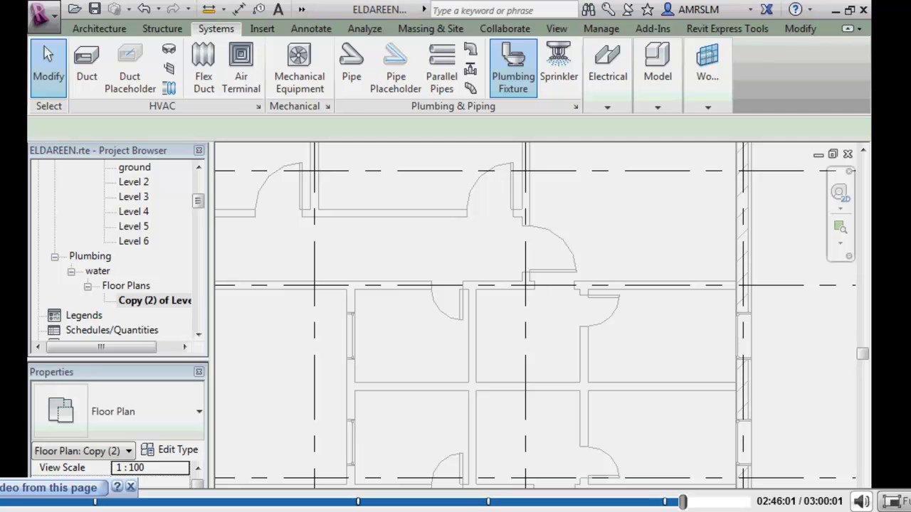
click(512, 68)
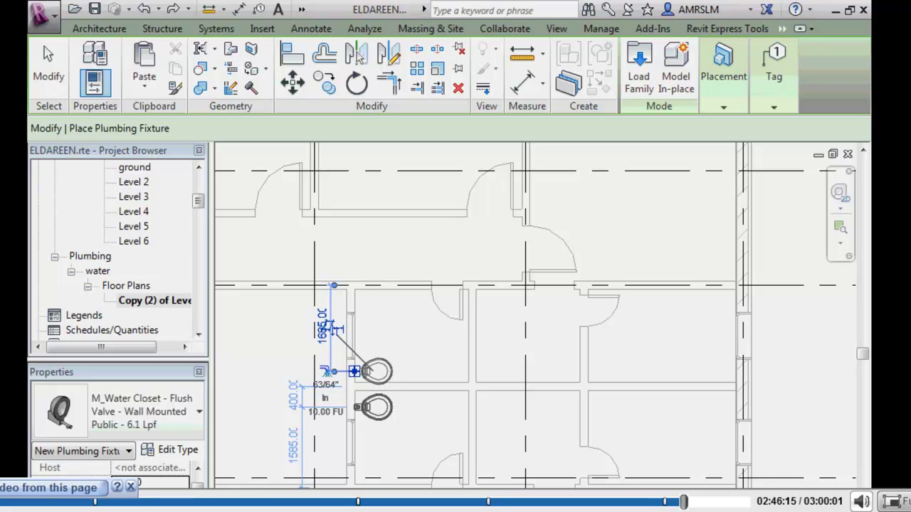
key(Escape)
key(Escape)
click(378, 371)
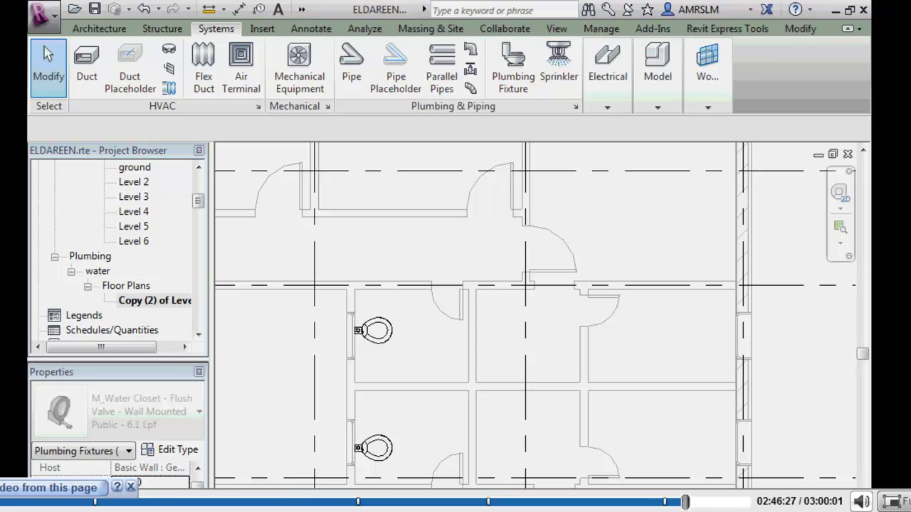
- Place an M_Lavatory - Wall Mounted basin in the stall and select it
click(512, 68)
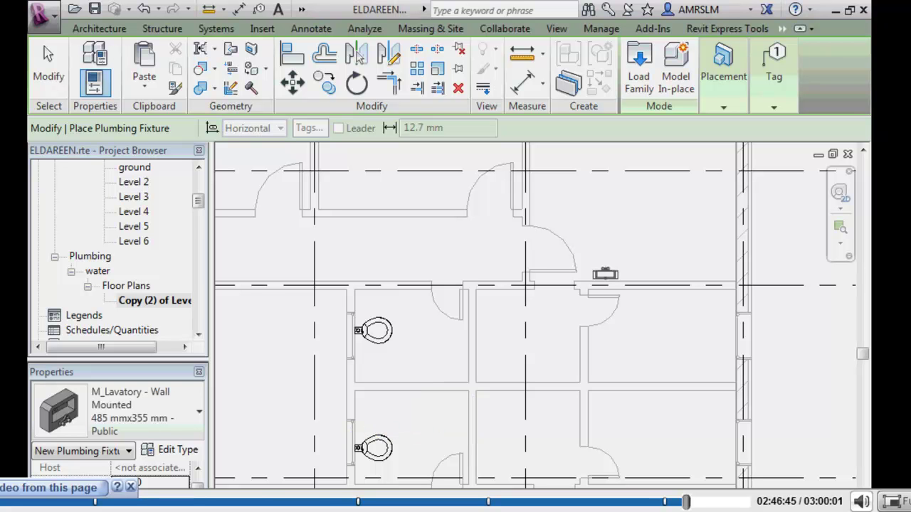
click(411, 376)
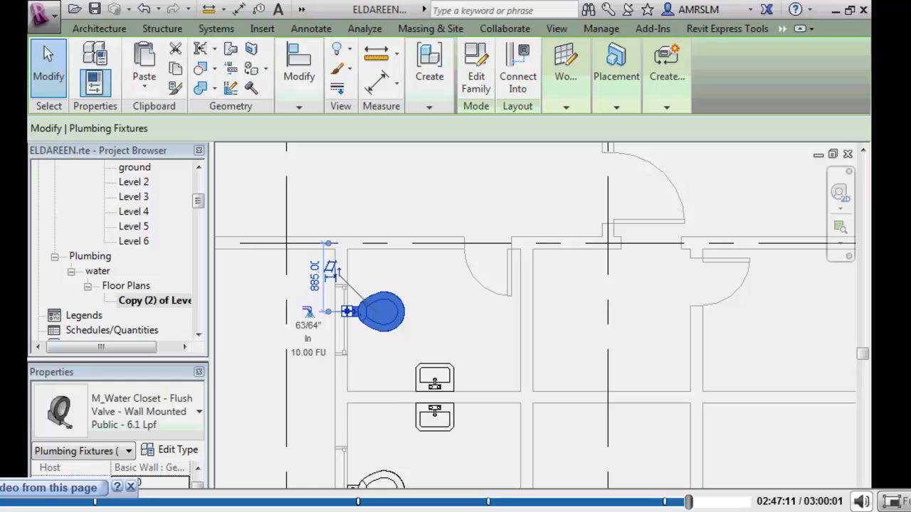
click(435, 378)
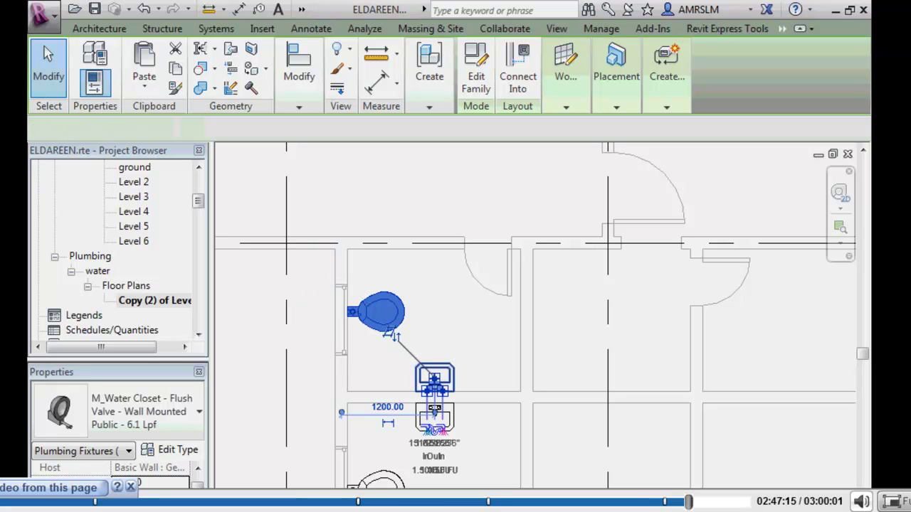
scroll(462, 374, up, 3)
click(382, 384)
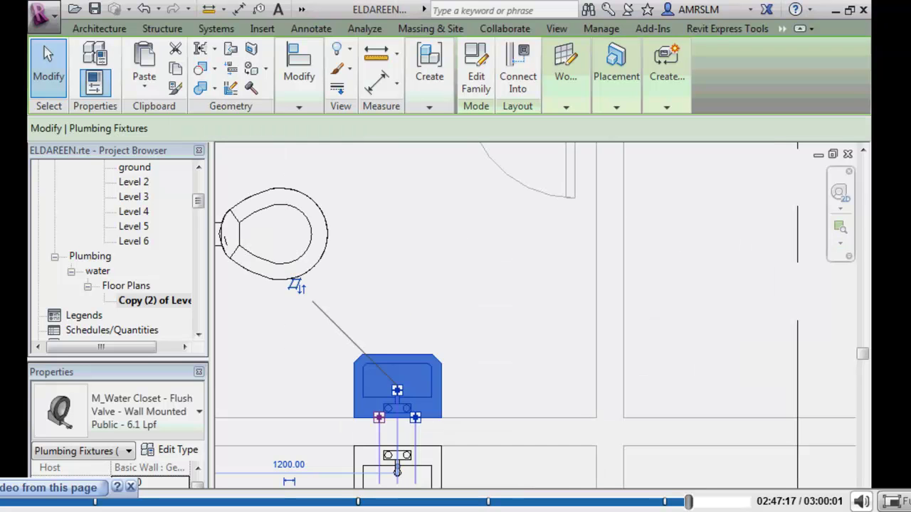
right_click(382, 384)
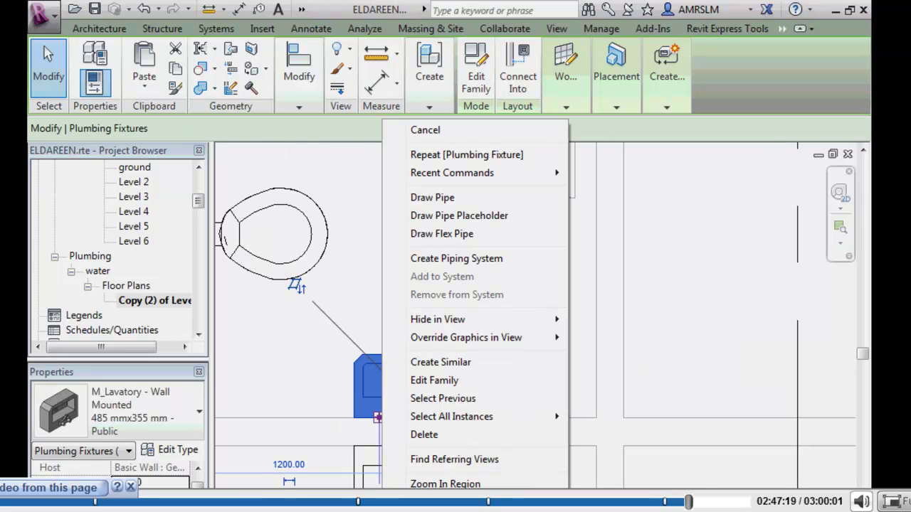
- Start a pipe below the lavatory with a 2743.2 mm offset
key(Escape)
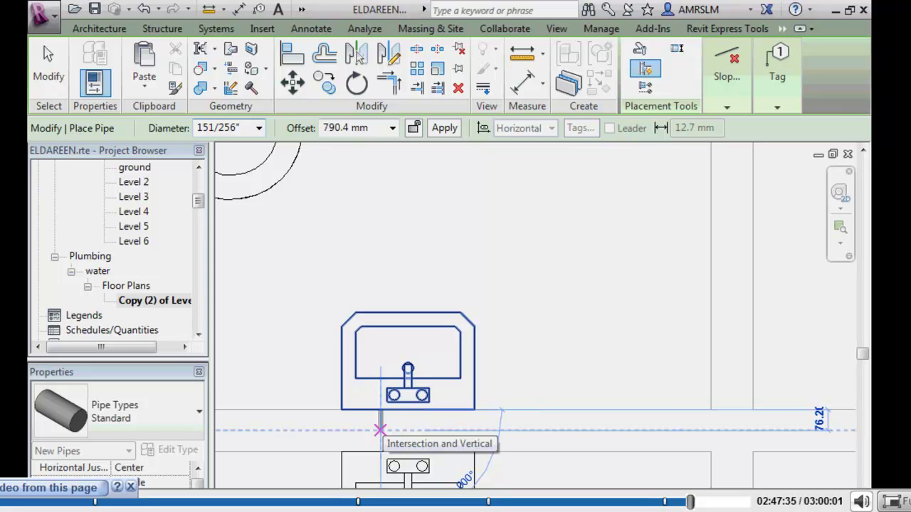
click(380, 430)
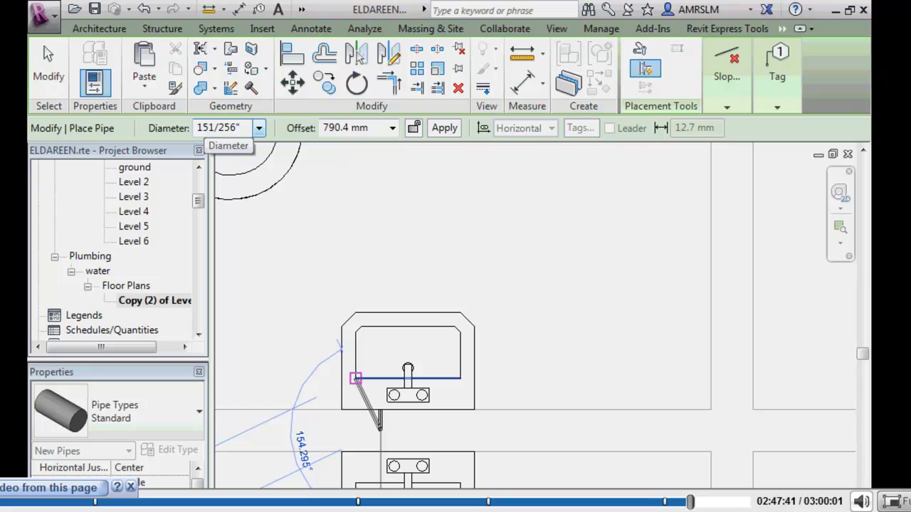
click(392, 128)
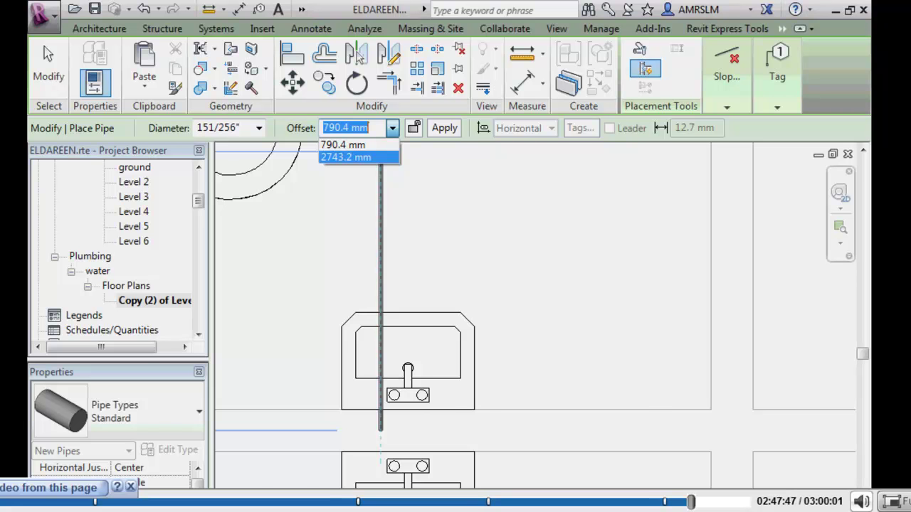
key(Return)
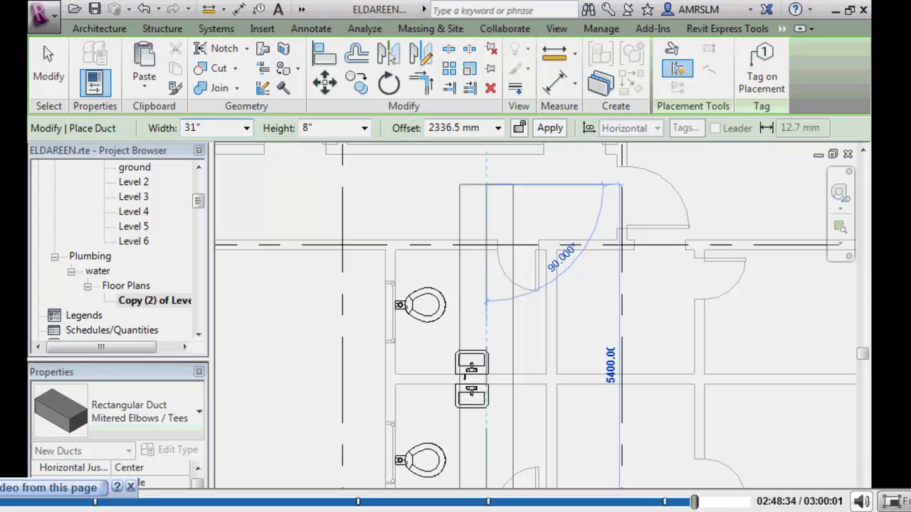
- Cancel the angled duct and leave a second vertical 31"x8" duct beside the first
key(Escape)
key(Escape)
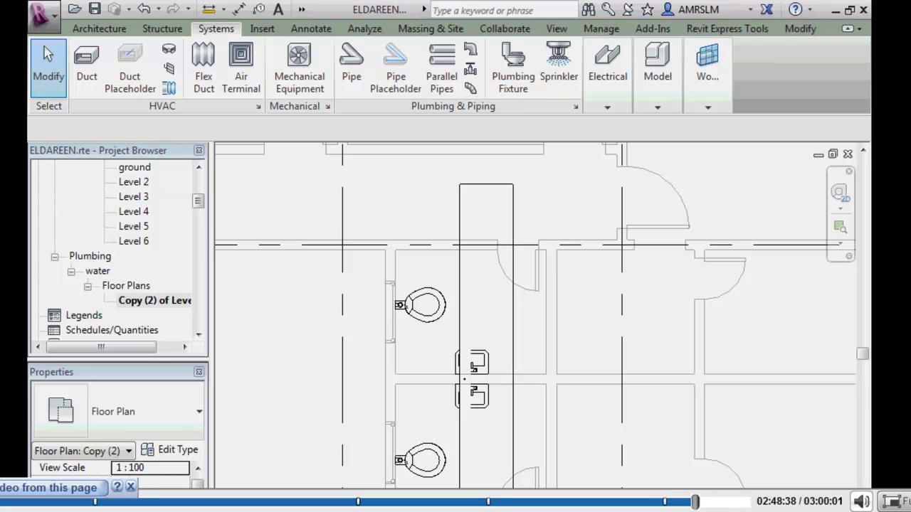
key(d)
key(t)
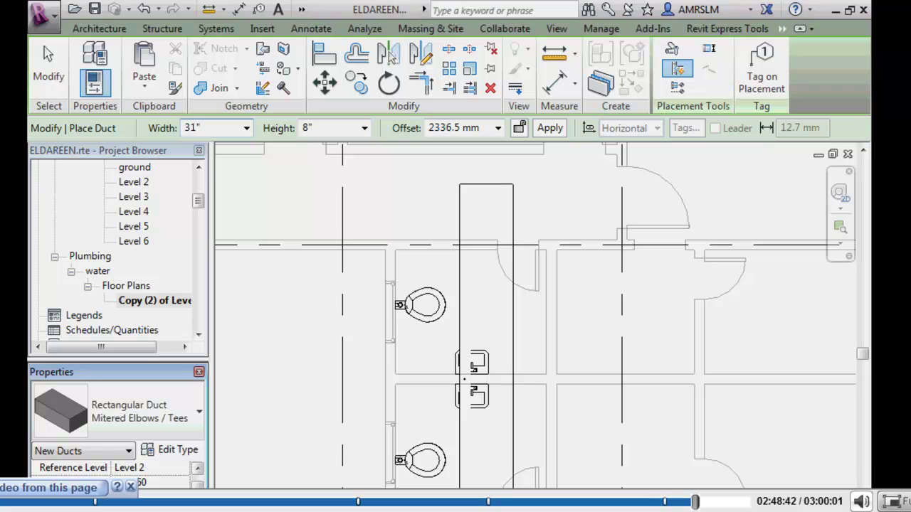
scroll(114, 473, down, 2)
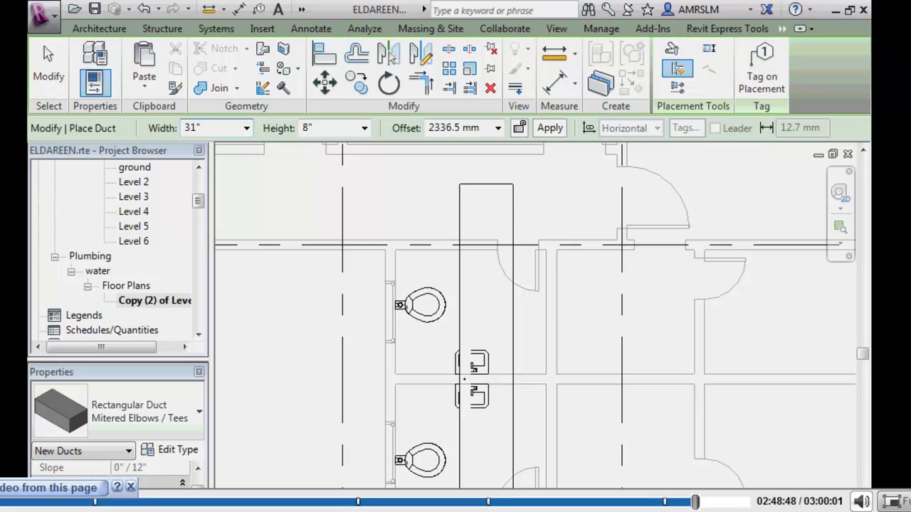
click(551, 203)
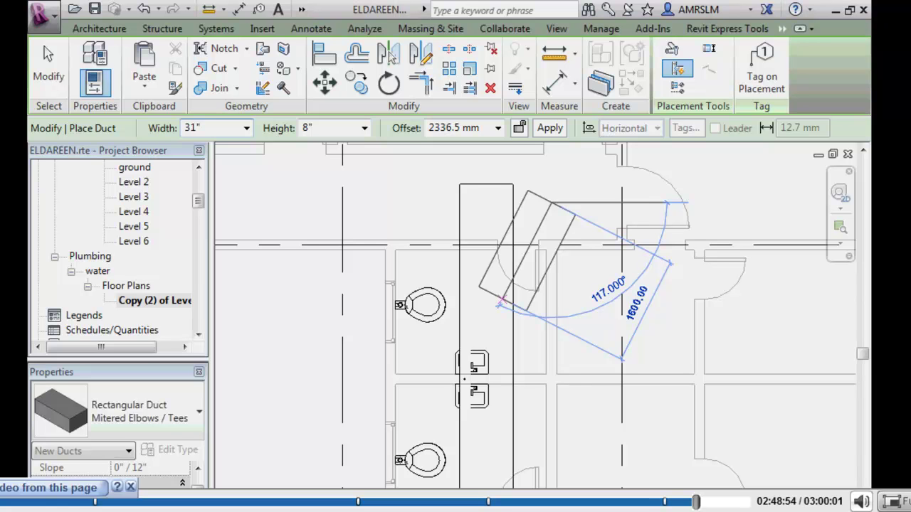
key(Escape)
key(Escape)
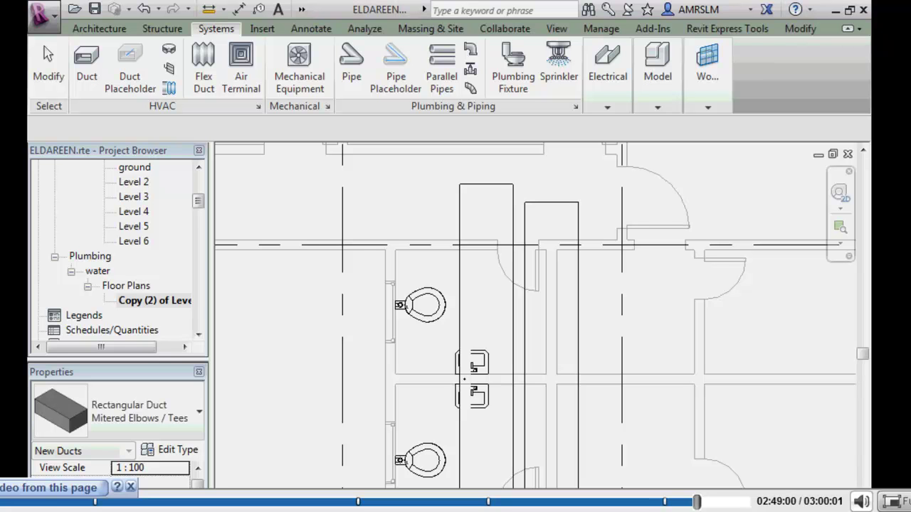
click(390, 55)
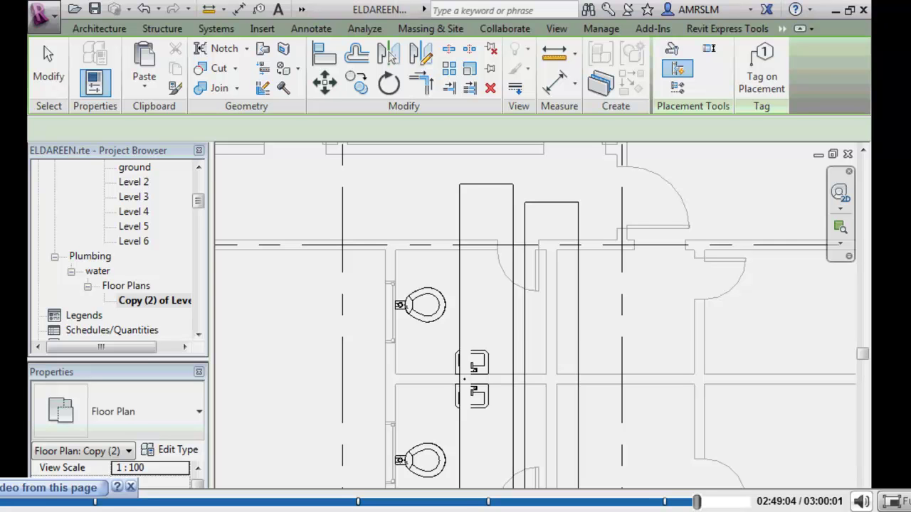
- Draw a horizontal 12"x4" cable tray at 1500 mm offset across both ducts
key(c)
key(t)
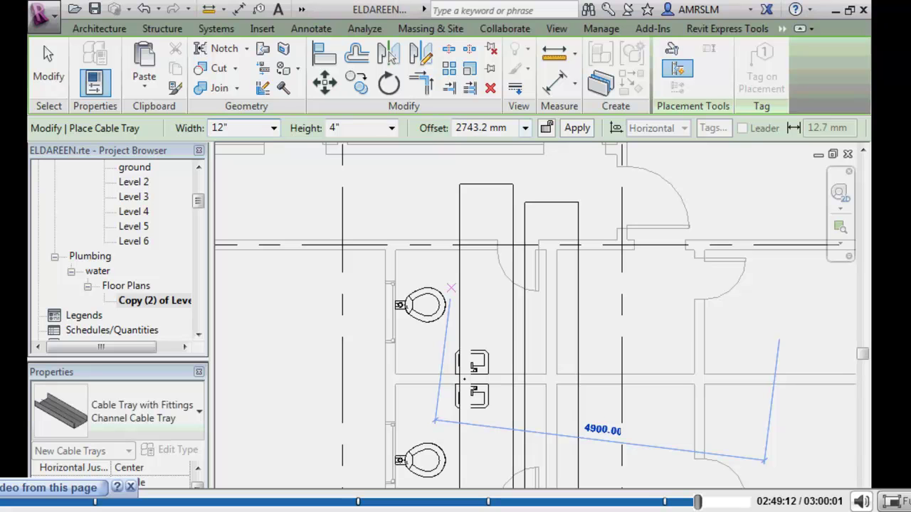
text(1500)
key(Return)
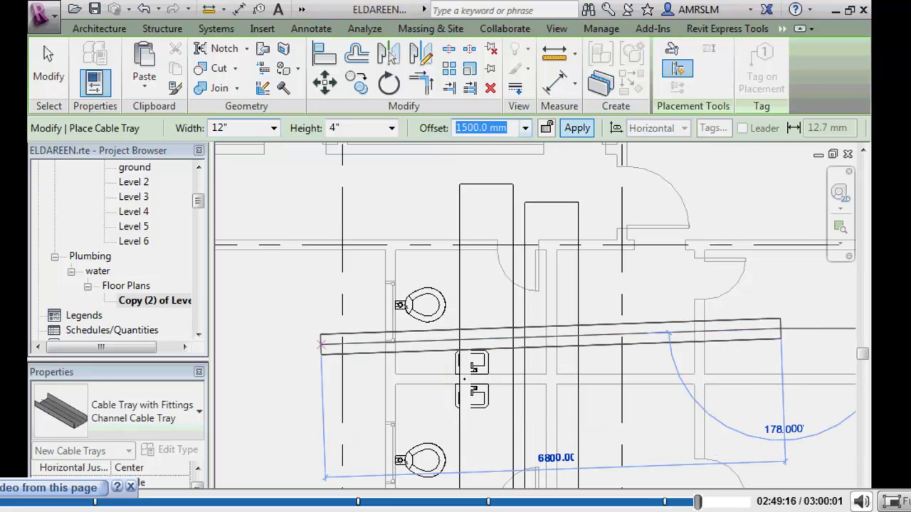
click(314, 329)
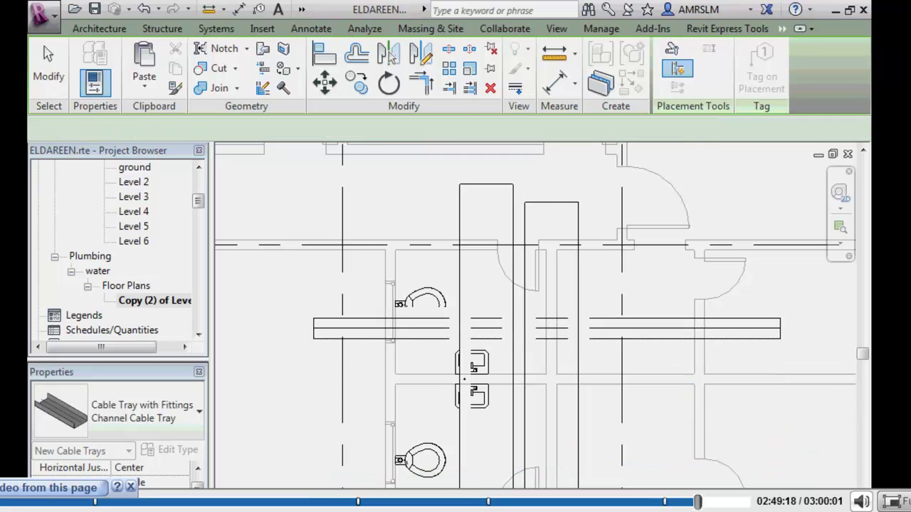
key(Escape)
key(Escape)
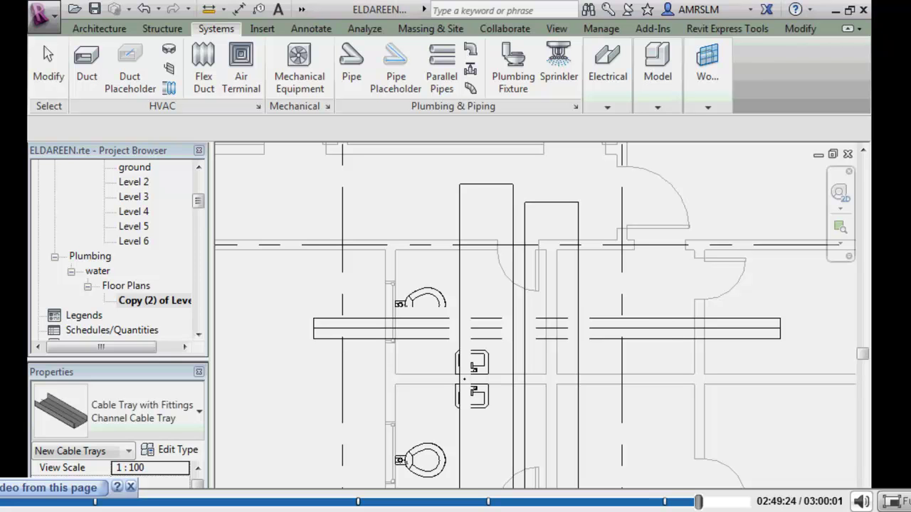
- Override Pipes projection lines to green RGB 128-255-000 with line weight 4
key(v)
key(g)
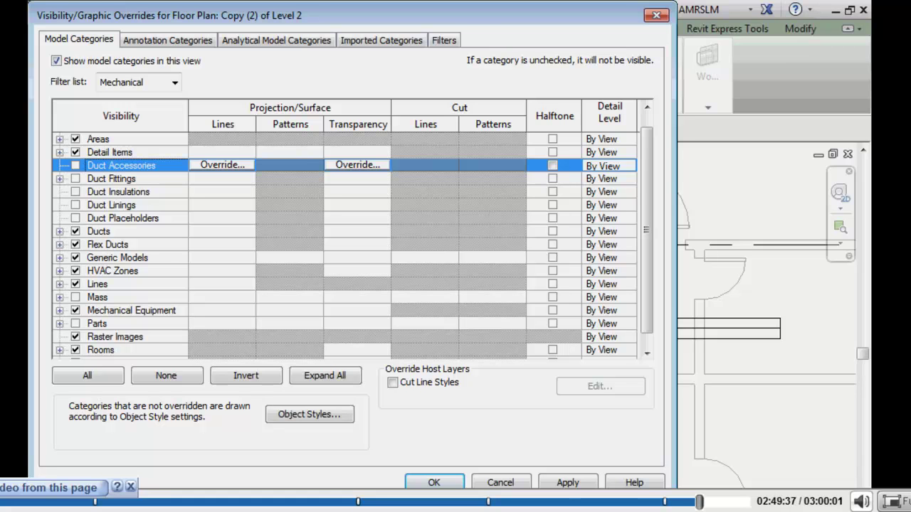
click(175, 82)
click(77, 133)
click(77, 121)
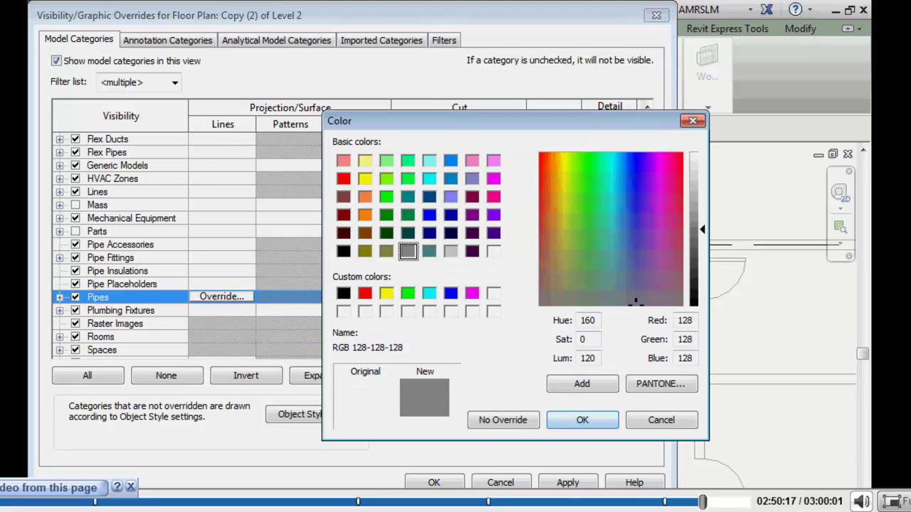
key(Escape)
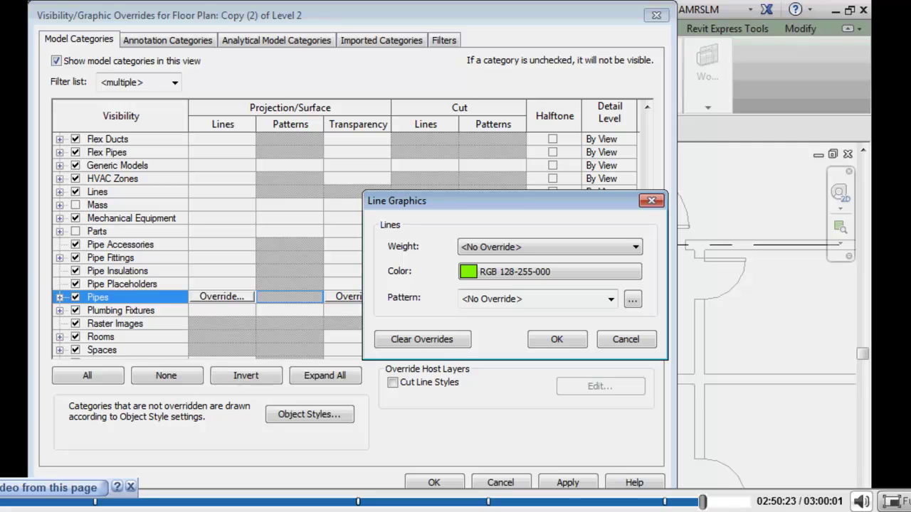
text(4)
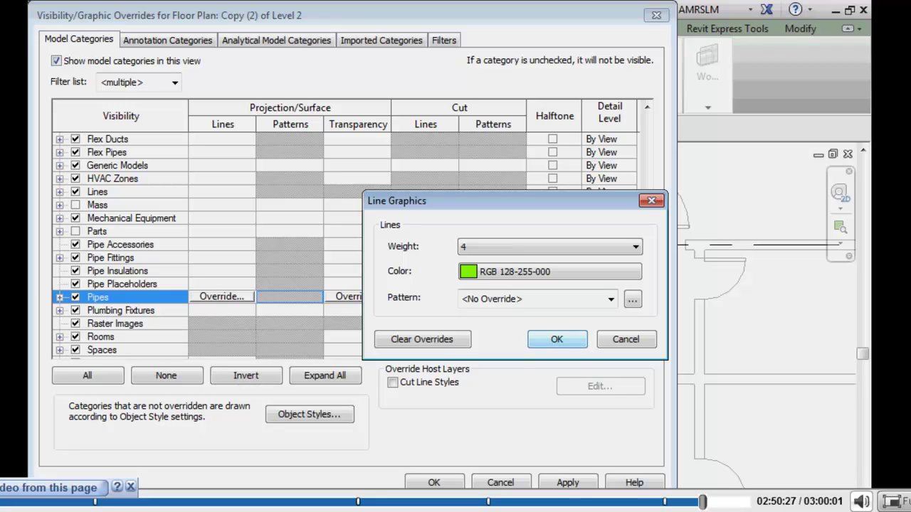
key(alt+Down)
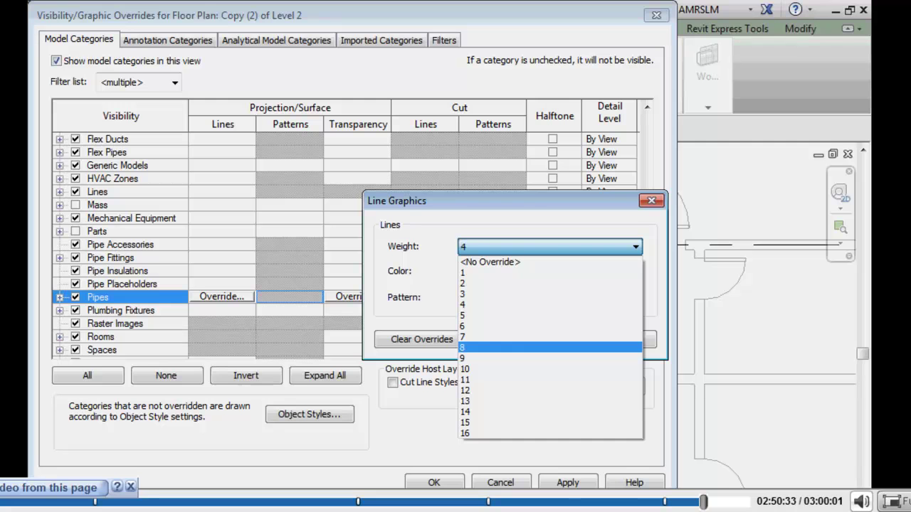
key(Escape)
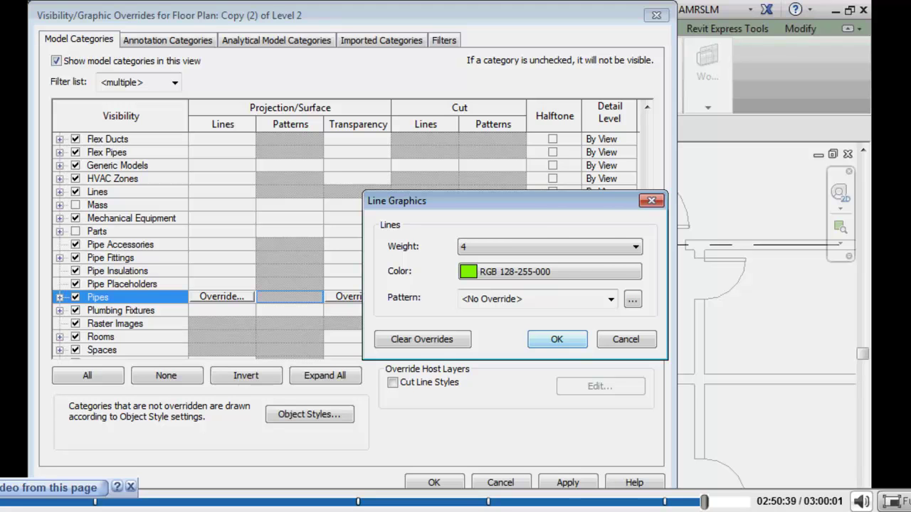
key(Return)
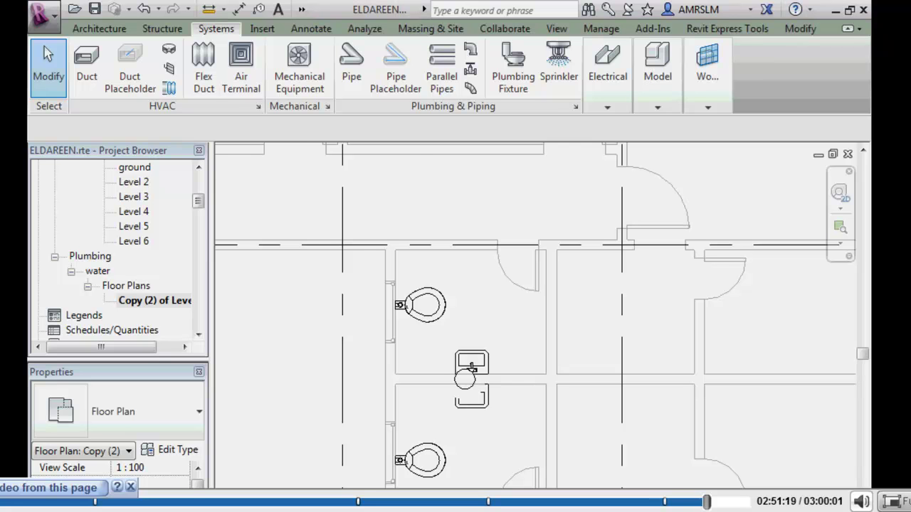
- Draw a vertical pipe, now shown green, and reopen Visibility/Graphic Overrides with VG
click(354, 57)
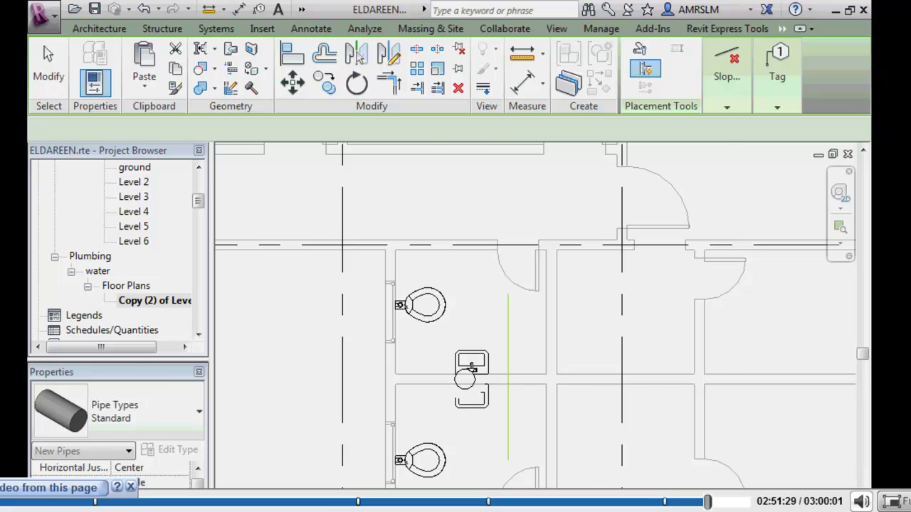
key(v)
key(g)
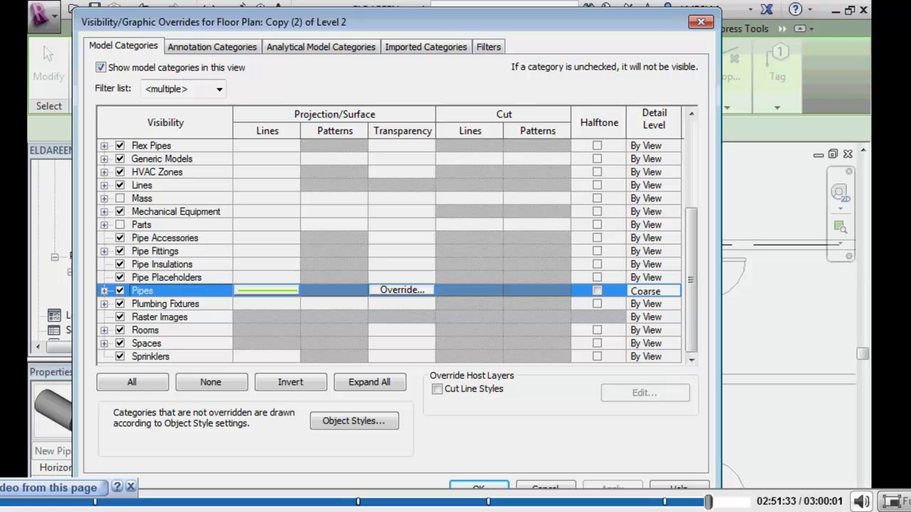
- Return Pipes to By View detail level and begin adding a filter on the Filters tab
click(652, 291)
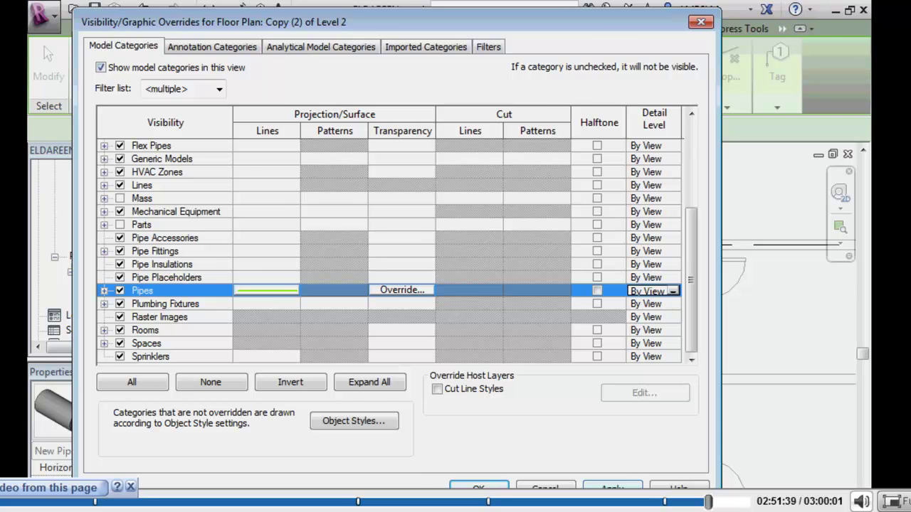
drag(427, 23, 122, 71)
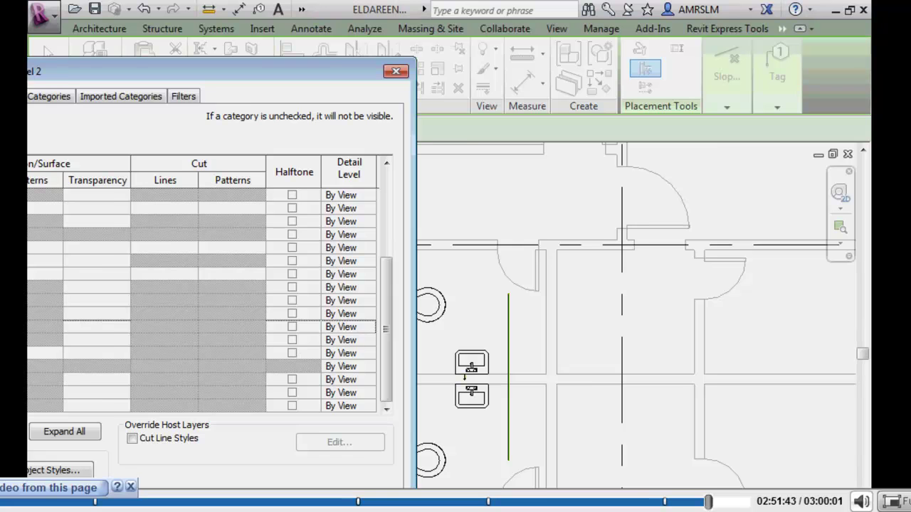
drag(214, 71, 507, 66)
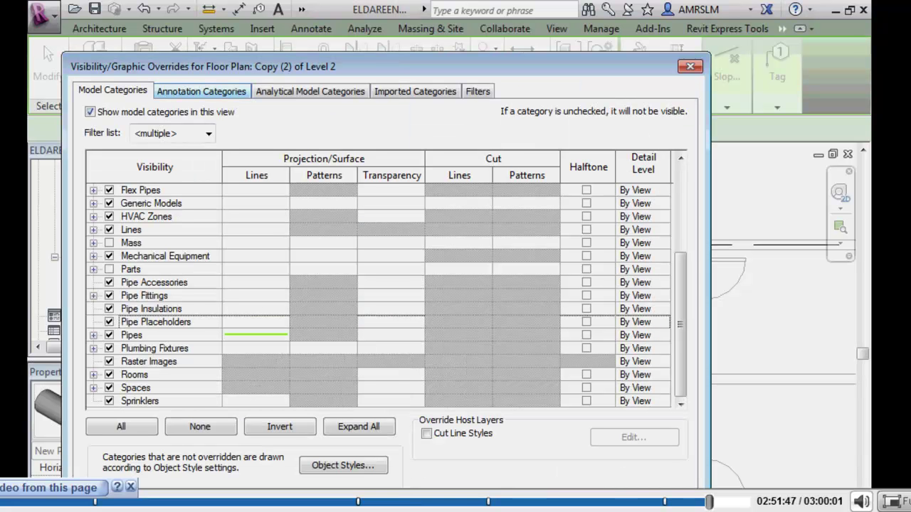
click(202, 91)
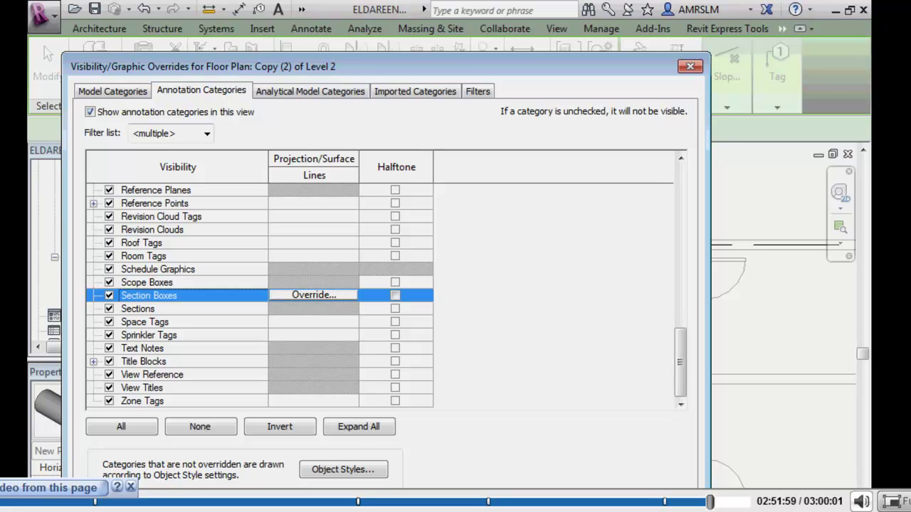
click(415, 90)
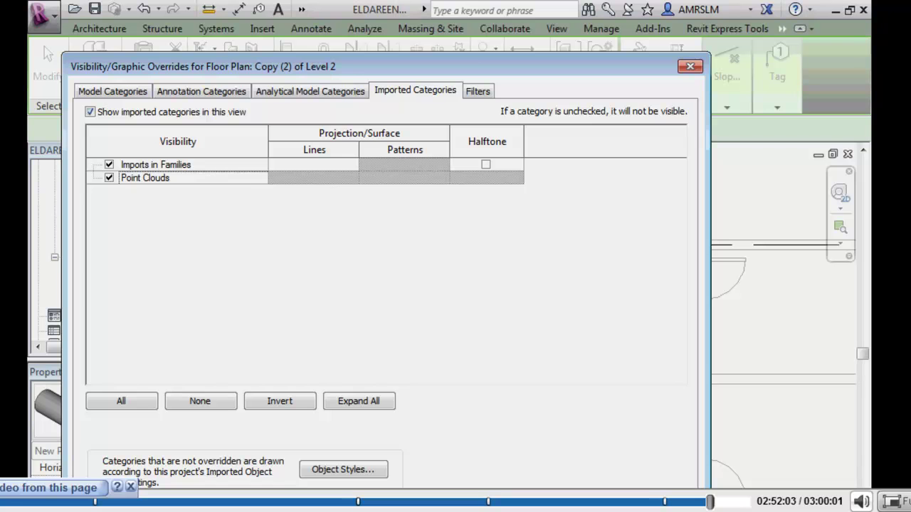
click(477, 90)
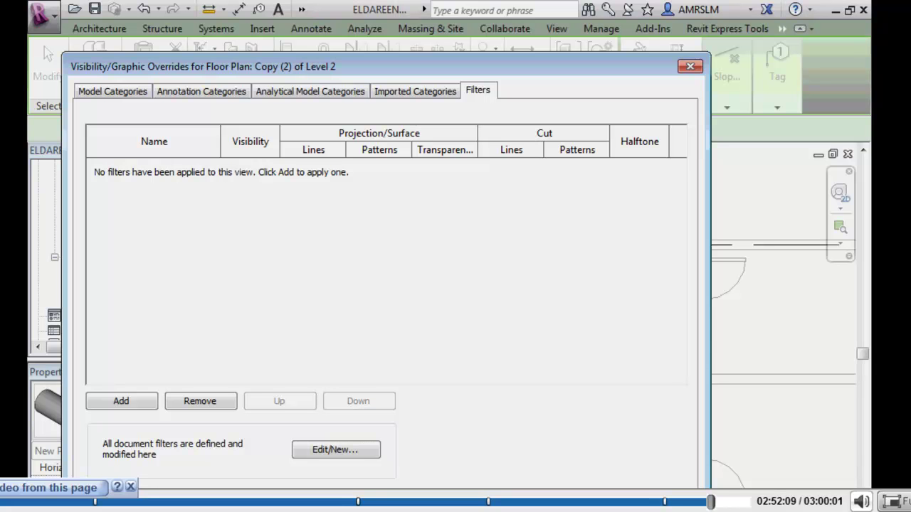
click(121, 400)
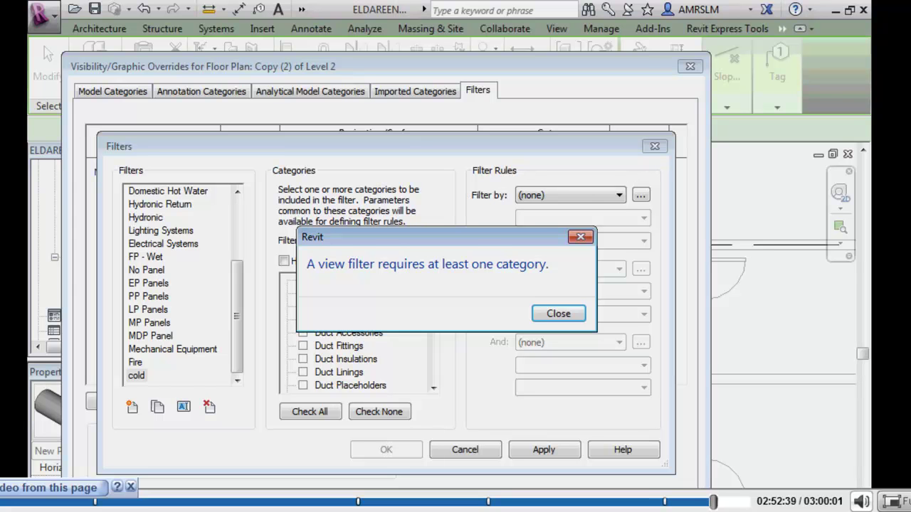
- Give the cold filter Pipes and Pipe Fittings with a System Type Domestic Cold Water rule
key(Return)
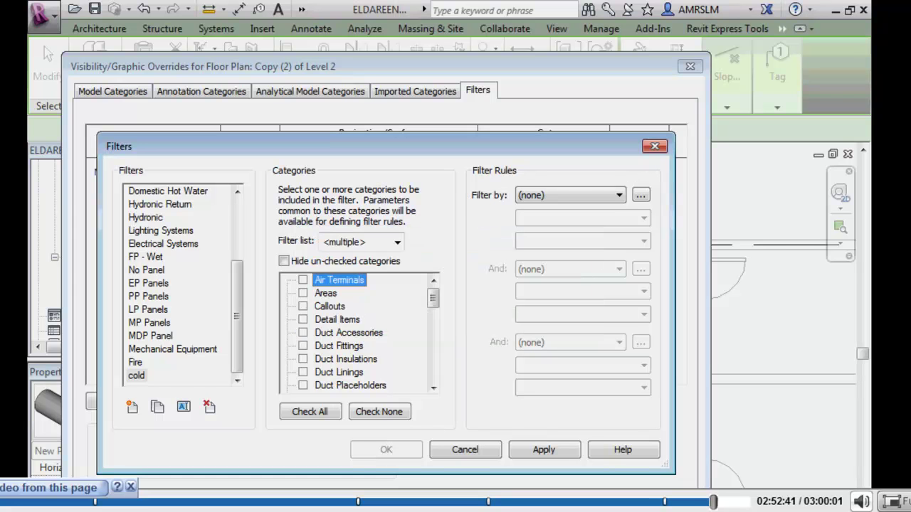
scroll(360, 332, down, 3)
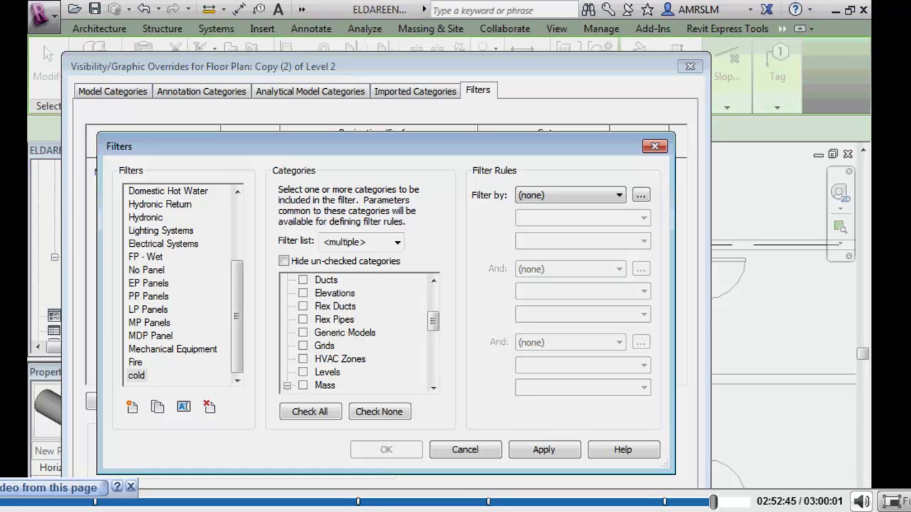
scroll(359, 333, down, 3)
click(303, 372)
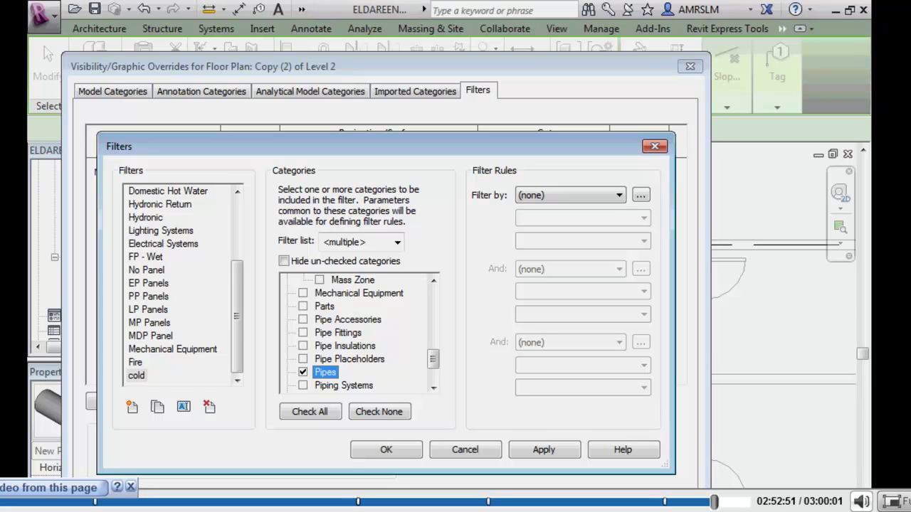
click(302, 332)
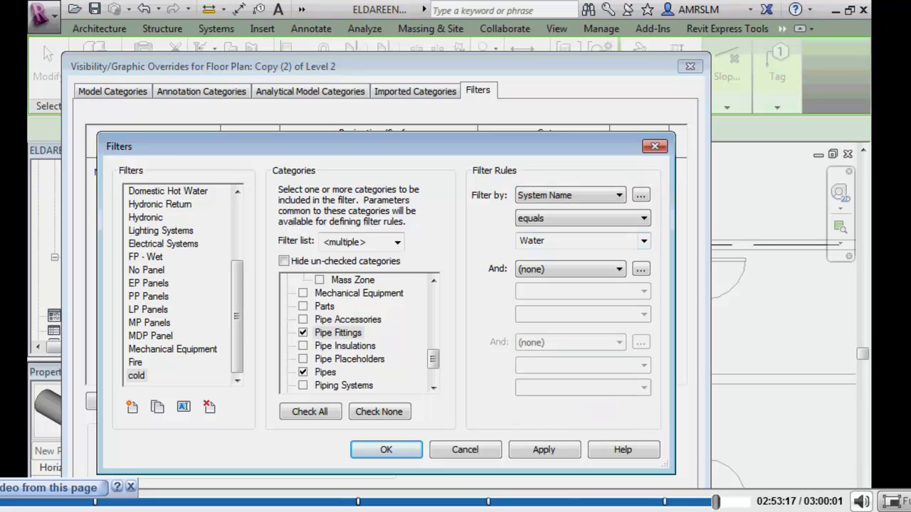
click(541, 240)
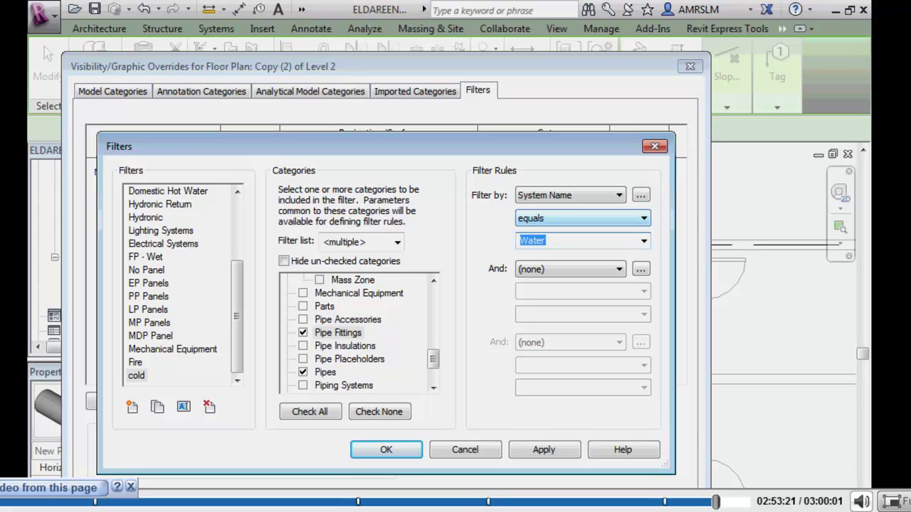
click(643, 240)
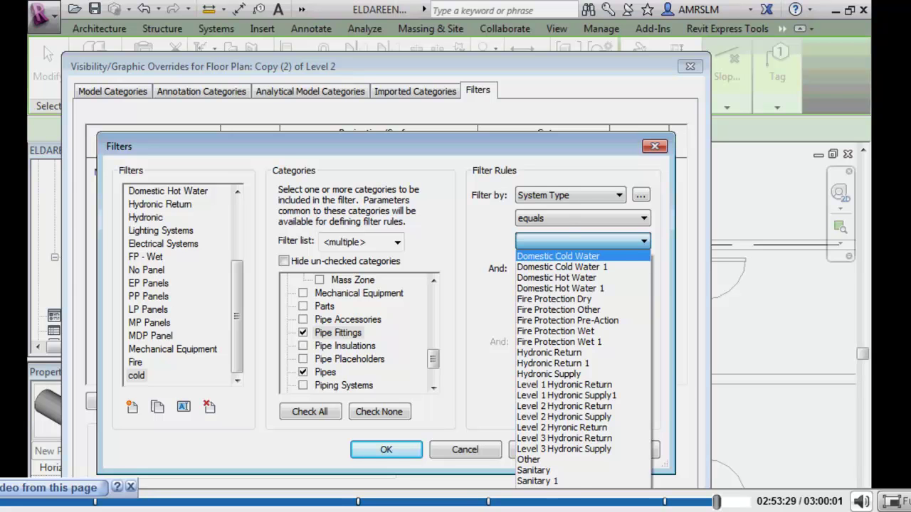
- Create a hot filter for Pipes and Pipe Fittings filtered by System Type
text(ho)
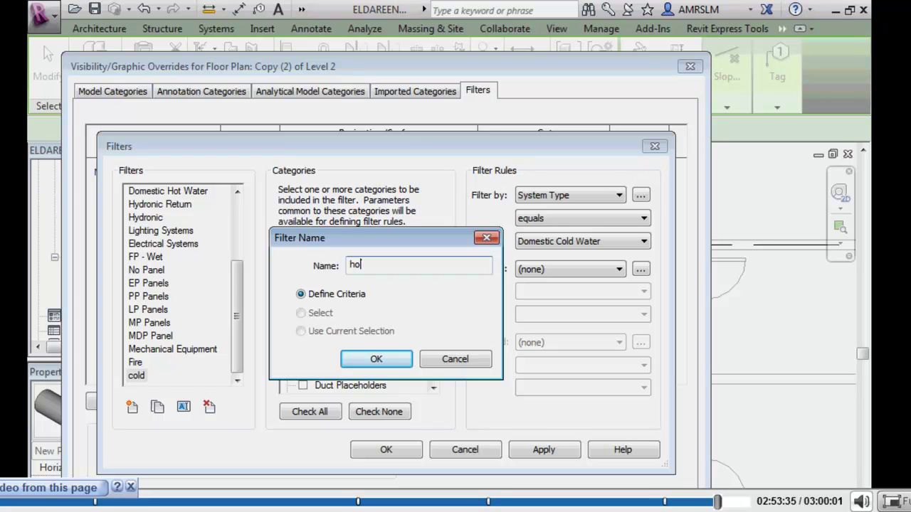
text(t)
key(Return)
click(303, 373)
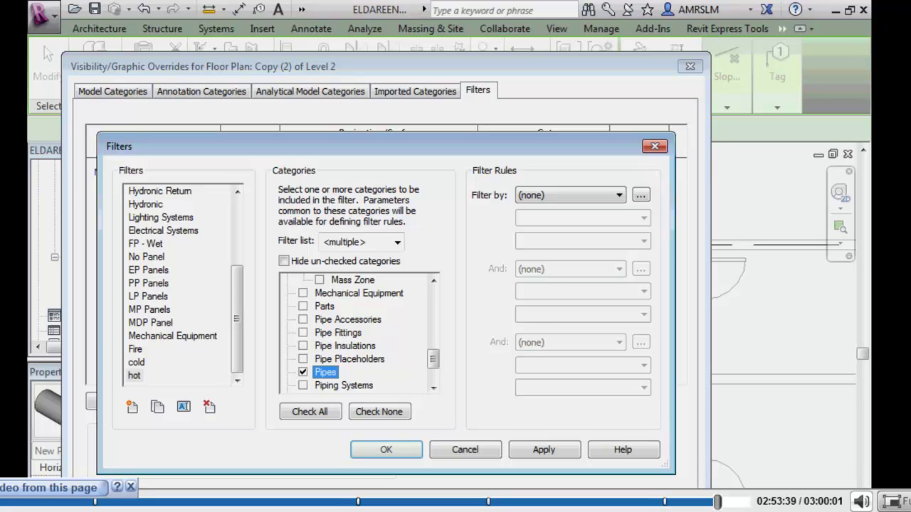
click(303, 332)
click(619, 195)
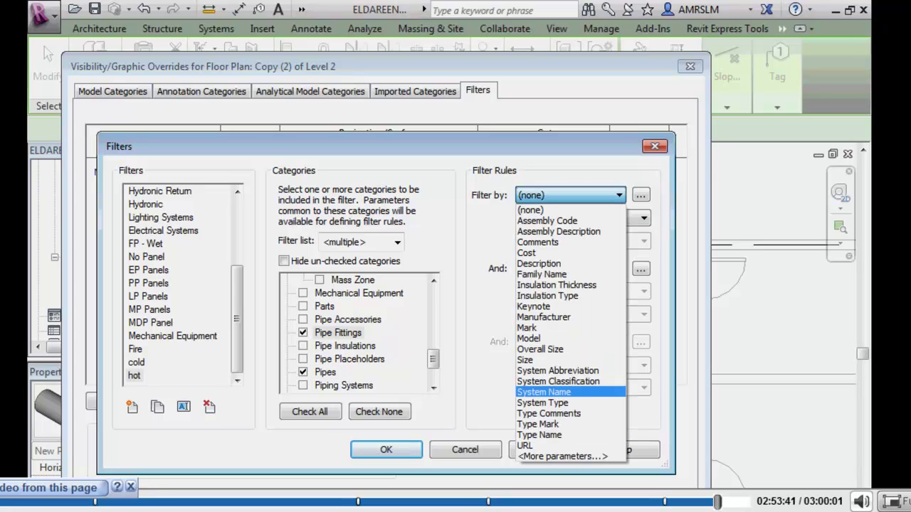
click(563, 399)
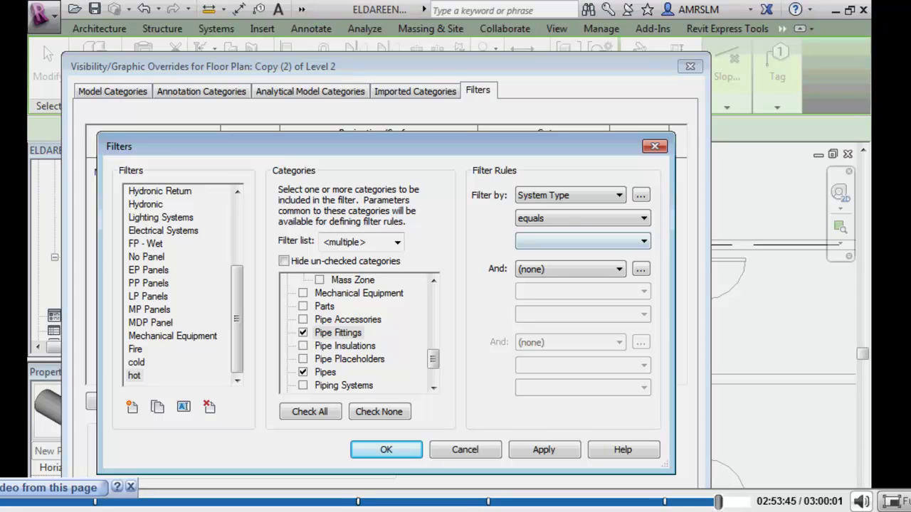
key(Return)
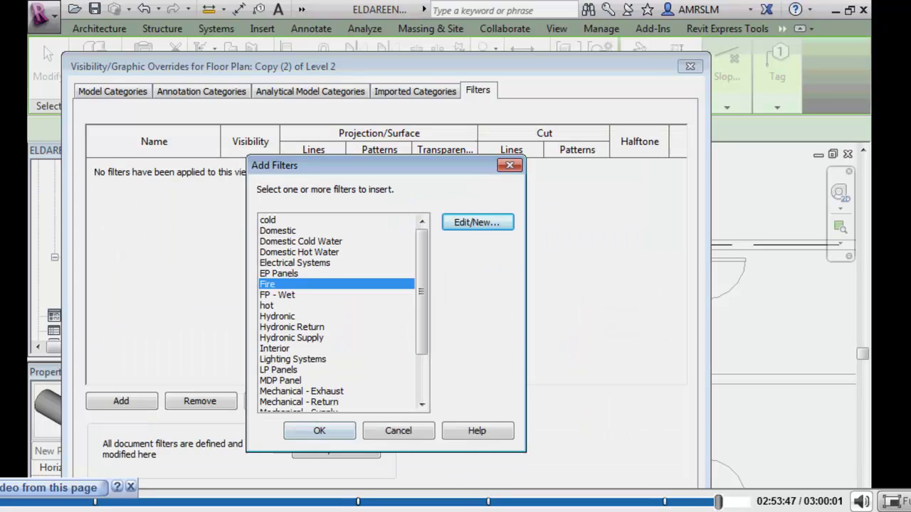
- Add the cold, hot, Fire and Mechanical filters to the view, then close the dialogs
ctrl+click(268, 220)
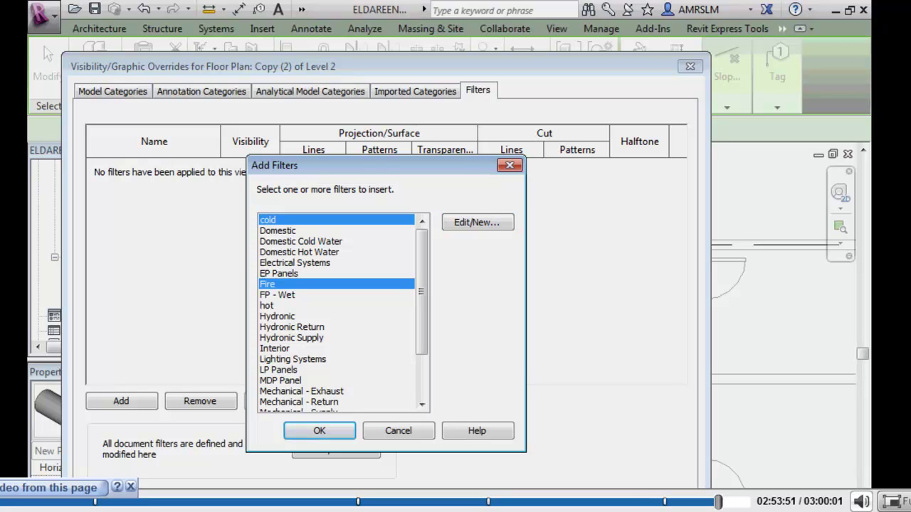
scroll(336, 313, down, 2)
ctrl+click(267, 241)
ctrl+drag(299, 327, 299, 337)
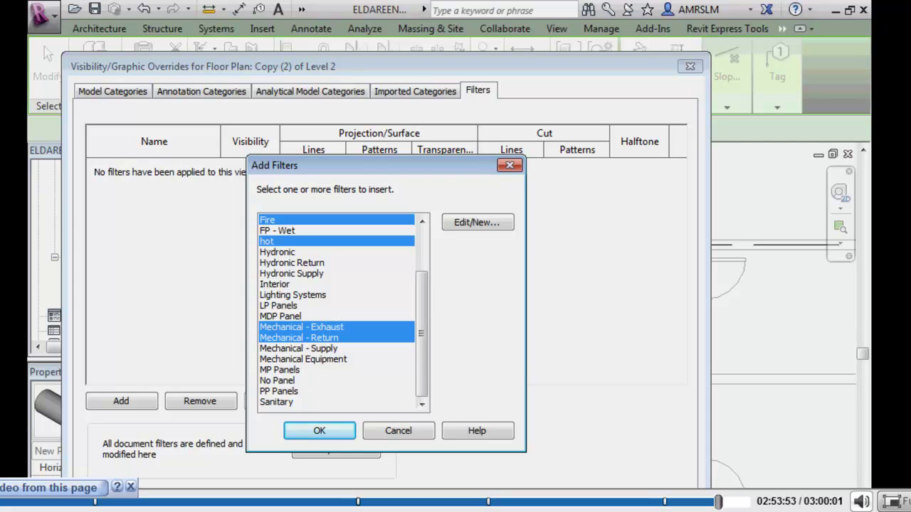
ctrl+click(299, 348)
ctrl+click(302, 359)
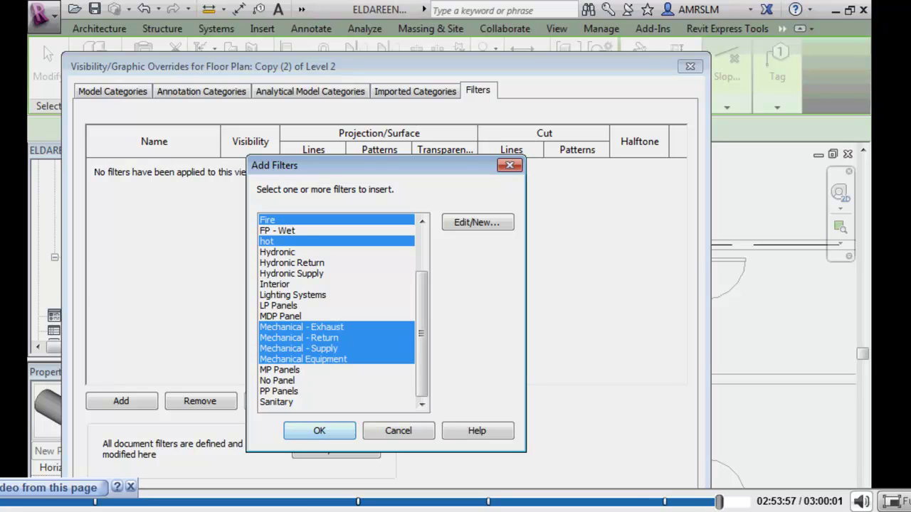
click(320, 431)
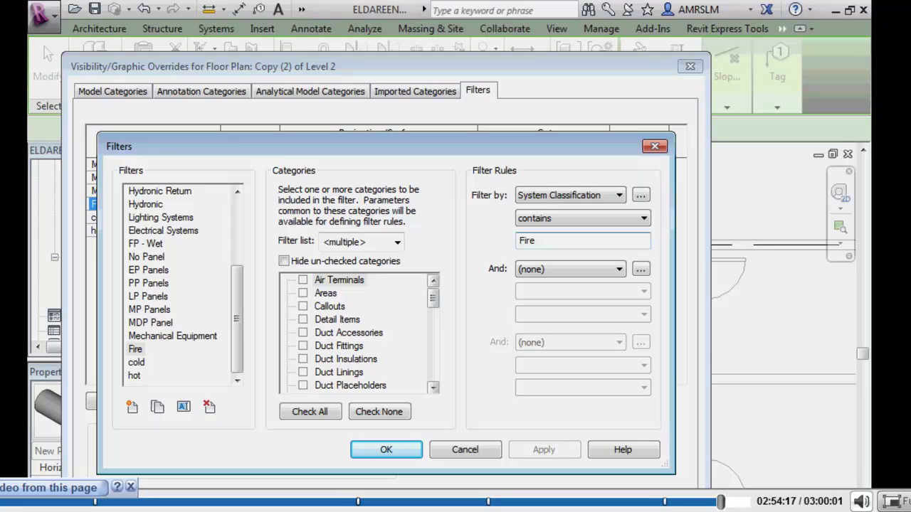
drag(433, 299, 433, 325)
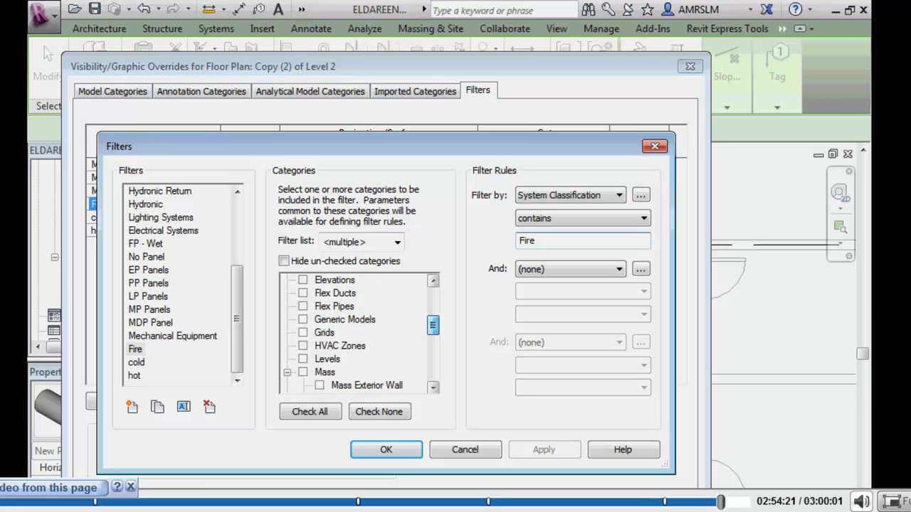
key(Return)
key(Return)
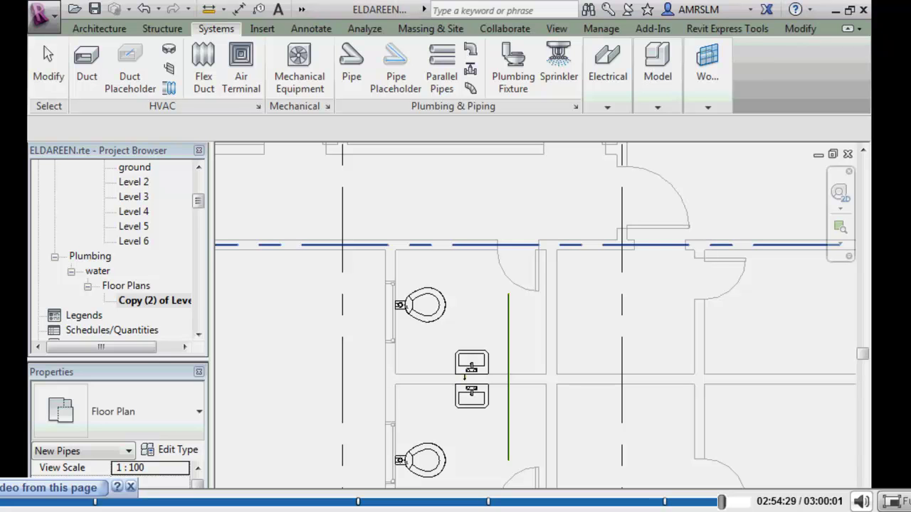
- Draw a roughly 2534 mm vertical pipe in the room right of the sinks
click(353, 57)
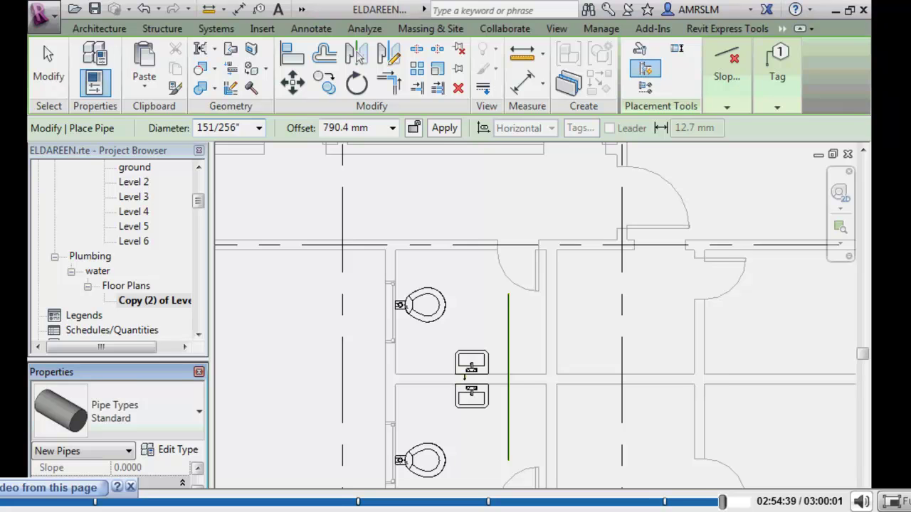
click(171, 450)
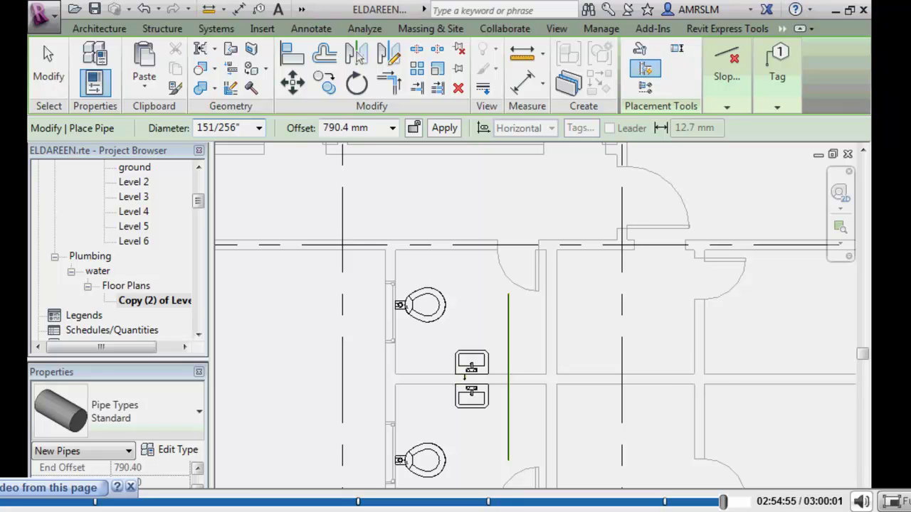
click(594, 288)
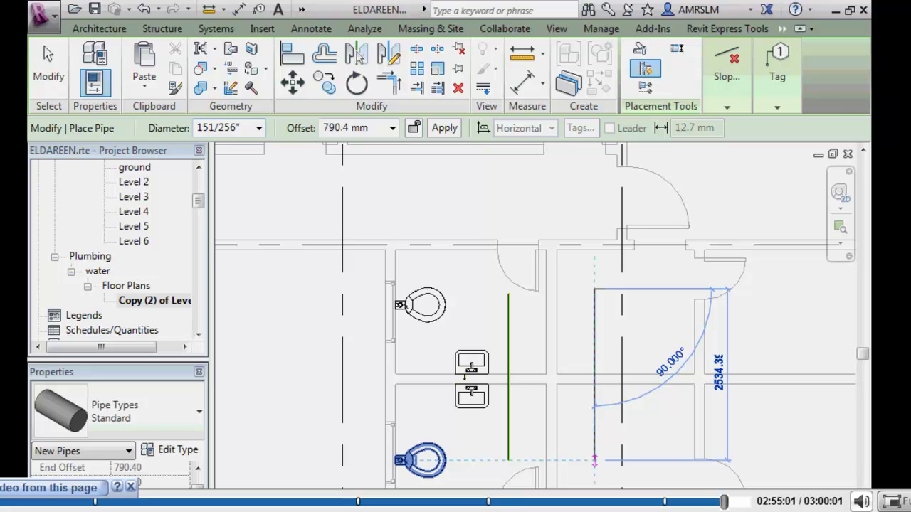
key(Escape)
key(Escape)
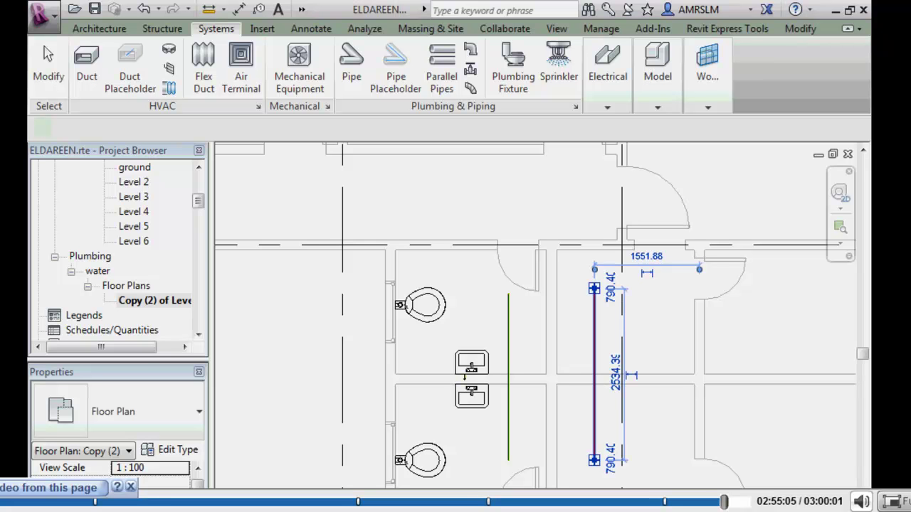
key(Escape)
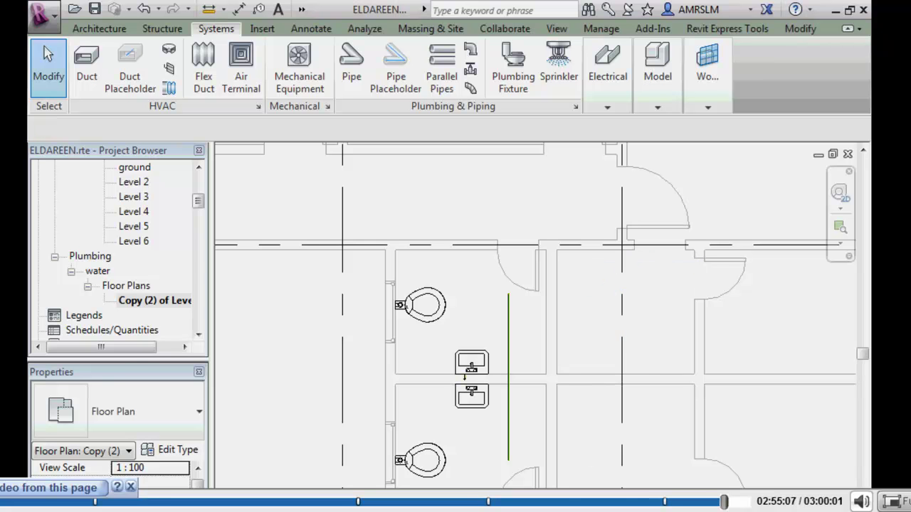
key(v)
key(v)
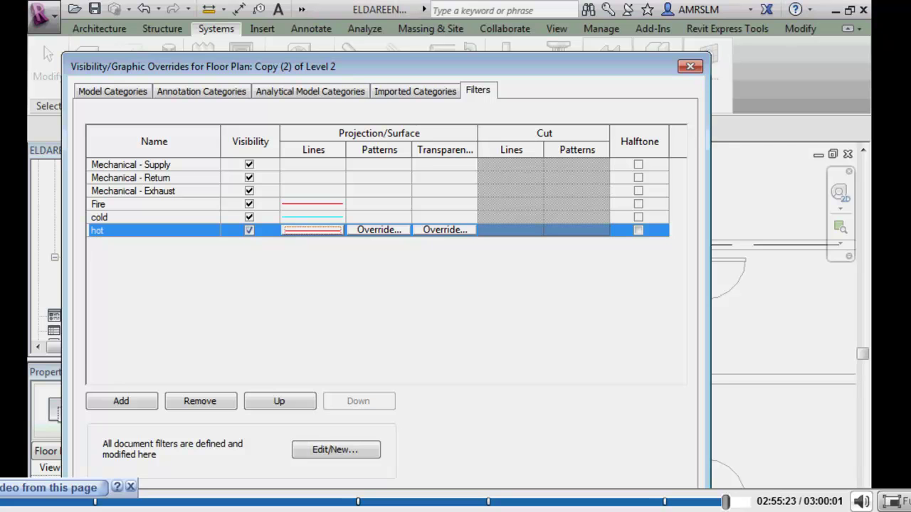
- Apply the red Fire and cyan cold filter line colours and zoom in on the cyan pipe
key(Return)
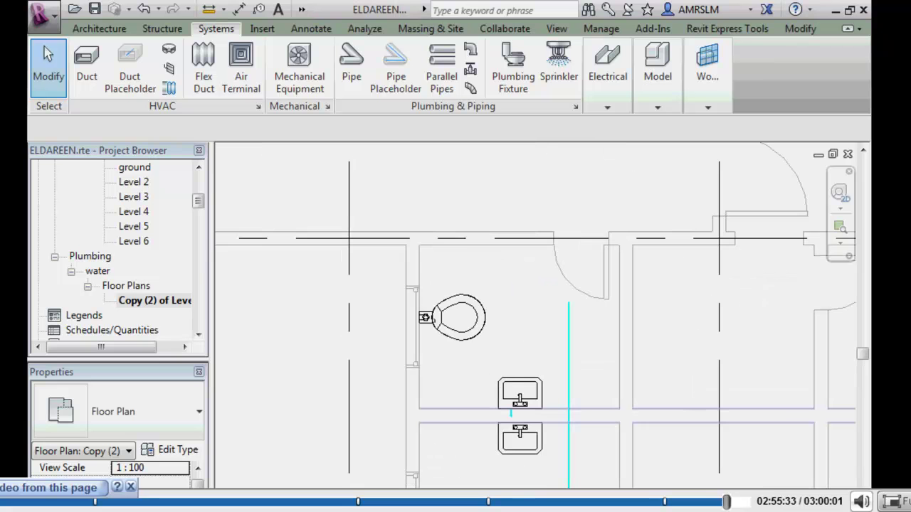
scroll(258, 254, up, 1)
scroll(499, 437, up, 2)
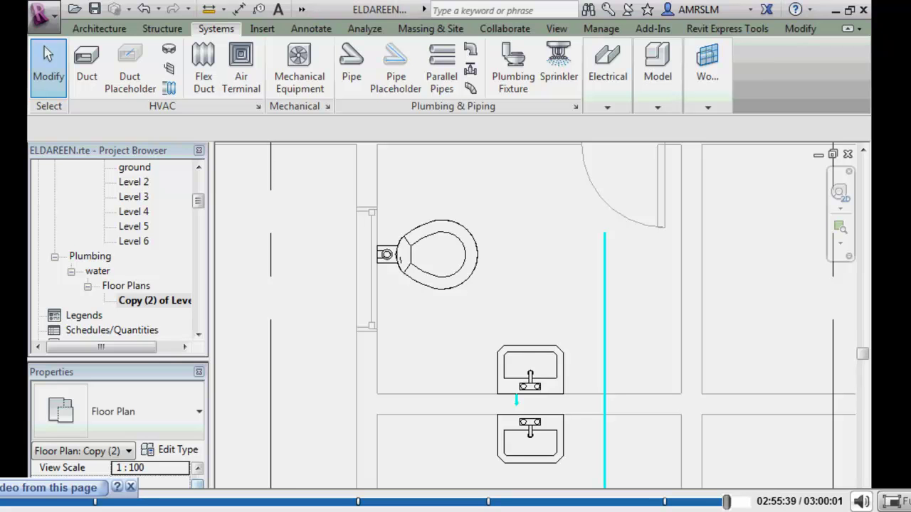
scroll(117, 455, down, 10)
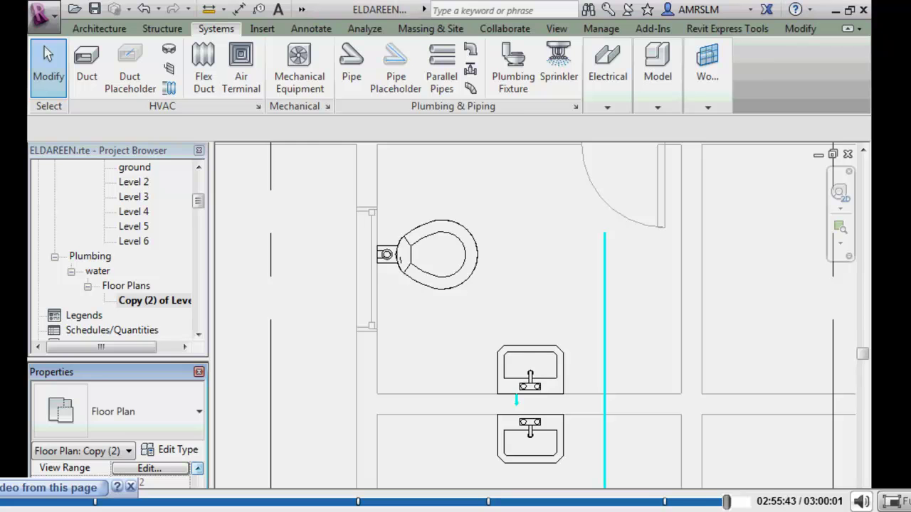
- Set the view range Top to Level Above (Level 3) so the water closet appears
click(150, 469)
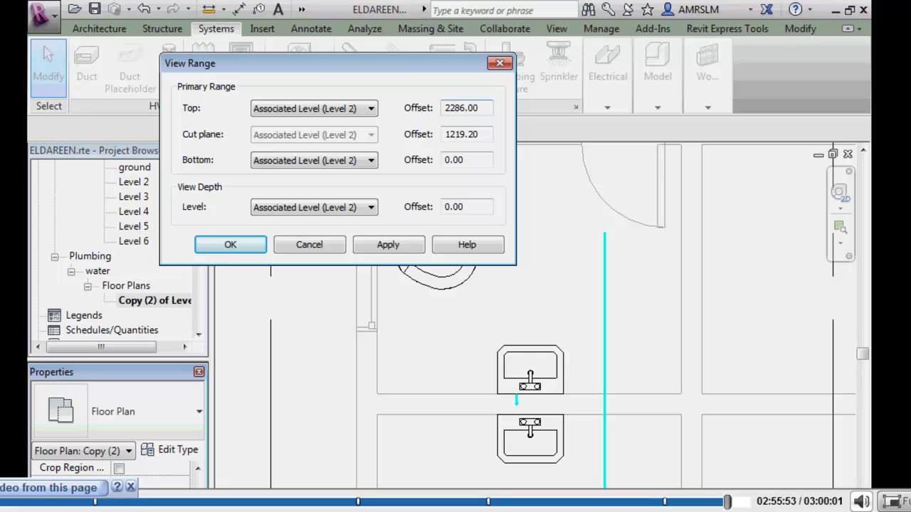
key(Down)
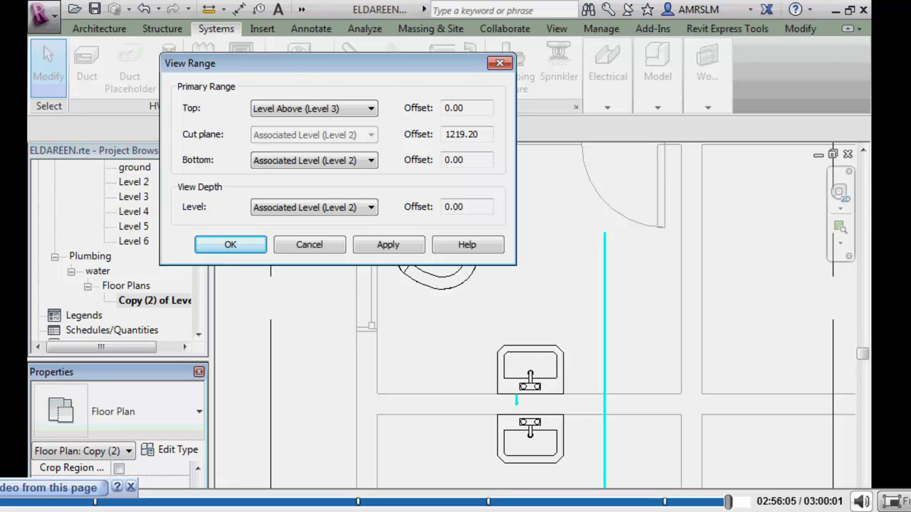
key(Return)
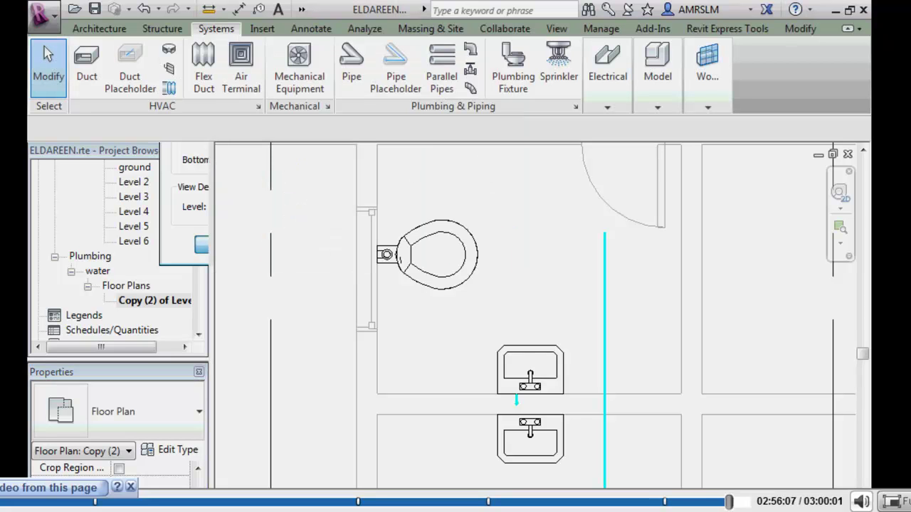
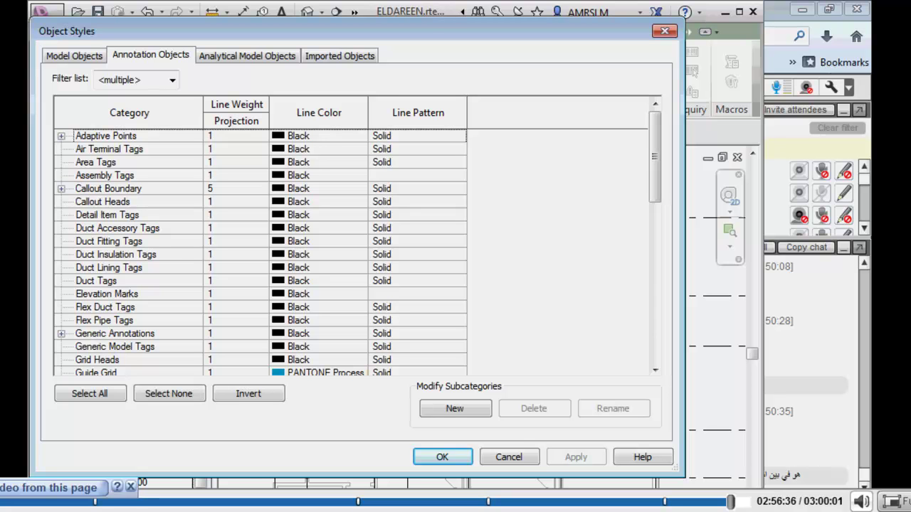
- Dismiss the Object Styles dialog without changes, returning to the Level 2(1) lighting floor plan
key(Return)
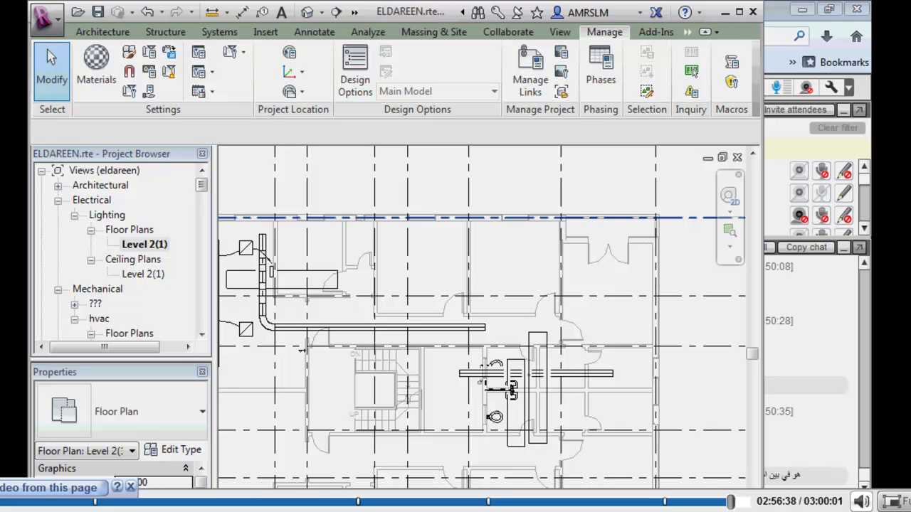